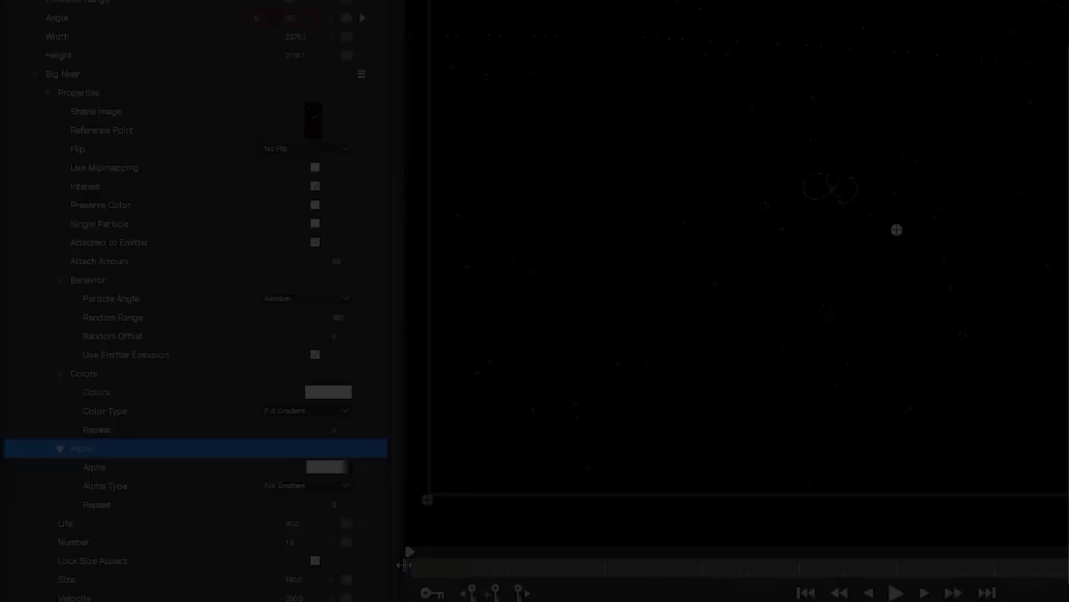
Step: Adjust the Angle value of the green-tinted area emitter that contains the Big Near particle type
{"action": "scroll", "coordinate": [380, 374], "scroll_direction": "up", "scroll_amount": 5}
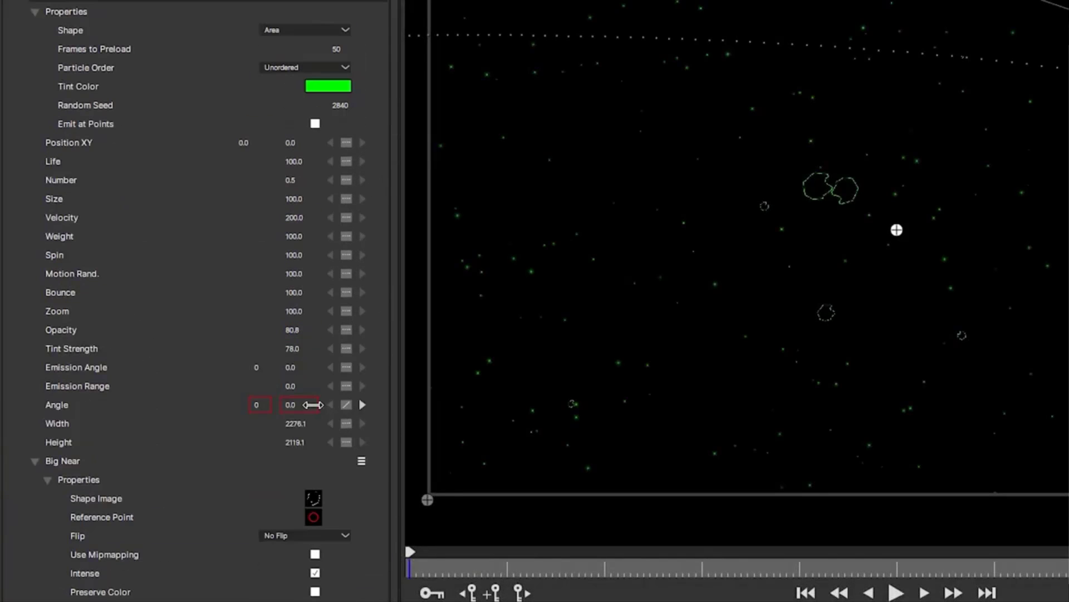
{"action": "left_click_drag", "start_coordinate": [299, 405], "coordinate": [343, 405]}
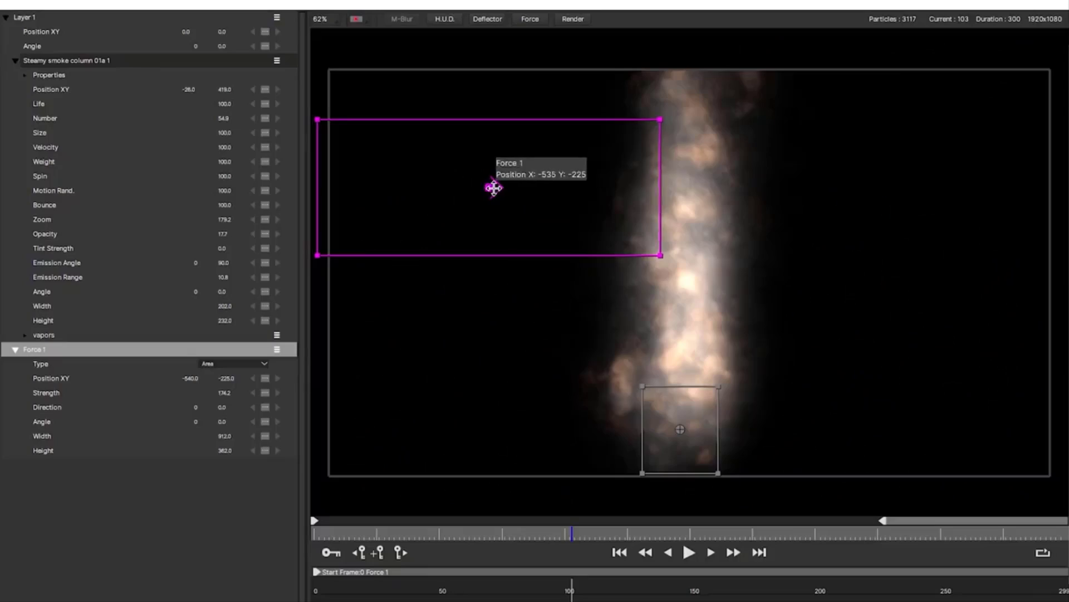
Step: Move the area force Force 1 closer to the steamy smoke column and play the animation
{"action": "left_click_drag", "start_coordinate": [493, 188], "coordinate": [587, 201]}
{"action": "left_click", "coordinate": [689, 552]}
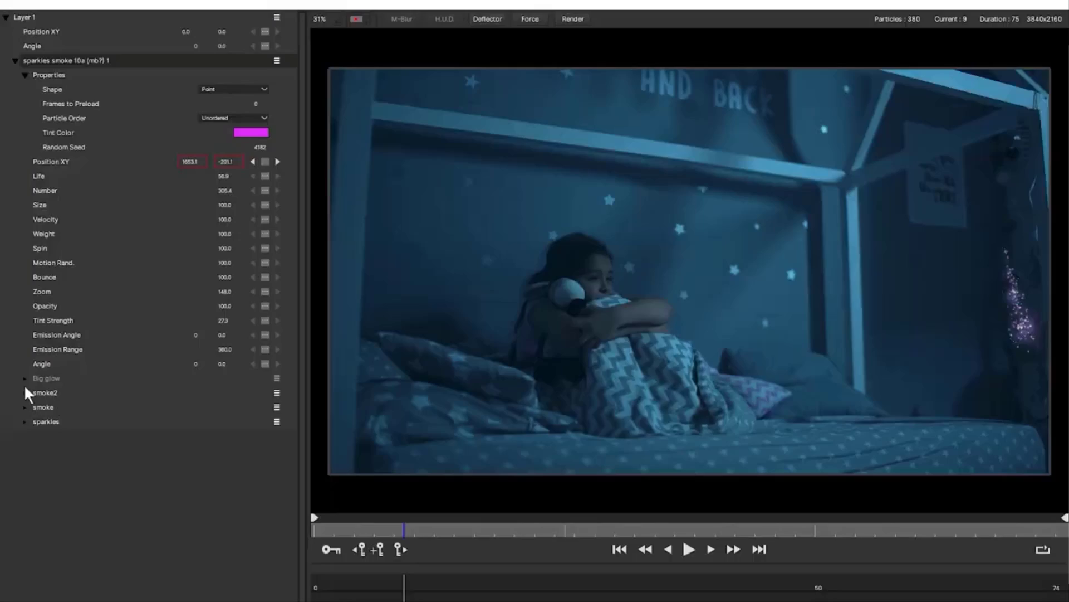
Step: Play the sparkles smoke animation over the bedroom footage, and move the grid force across the Pixie Dust particles
{"action": "key", "text": "space"}
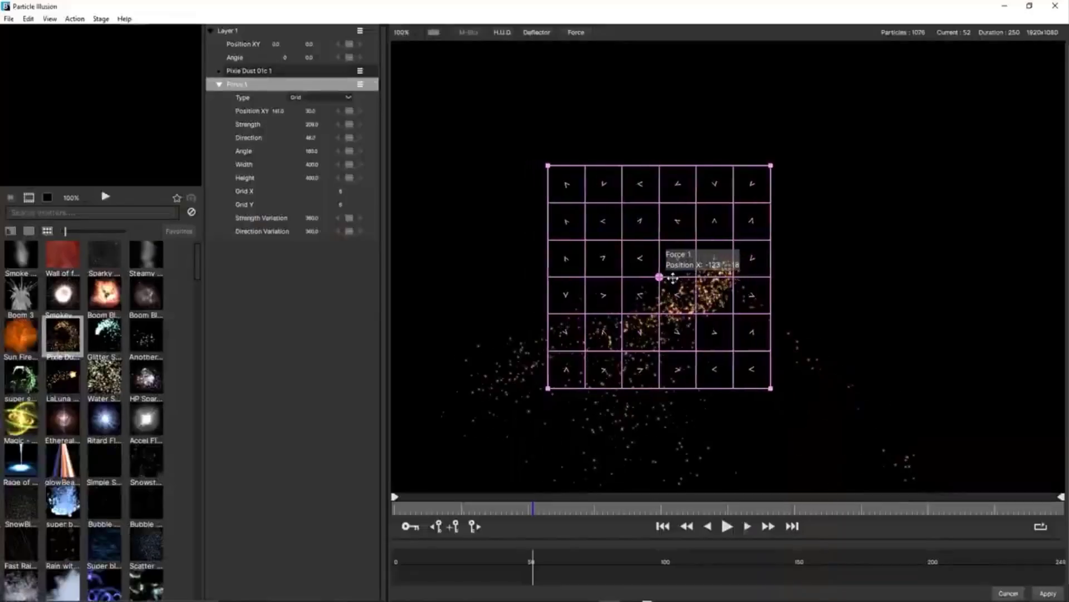
{"action": "left_click_drag", "start_coordinate": [678, 278], "coordinate": [805, 277]}
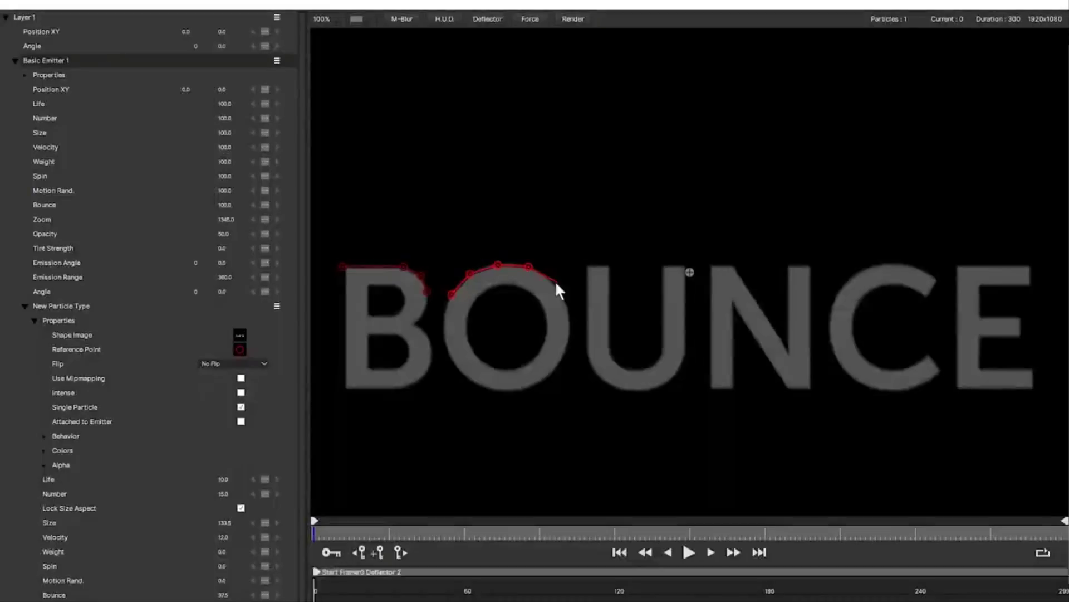
Step: Add deflector points along the top of the U's first arm and down around its inner curve in the BOUNCE text
{"action": "left_click", "coordinate": [594, 265]}
{"action": "left_click", "coordinate": [608, 266]}
{"action": "left_click", "coordinate": [612, 352]}
{"action": "left_click", "coordinate": [622, 365]}
{"action": "left_click", "coordinate": [648, 369]}
{"action": "left_click", "coordinate": [664, 270]}
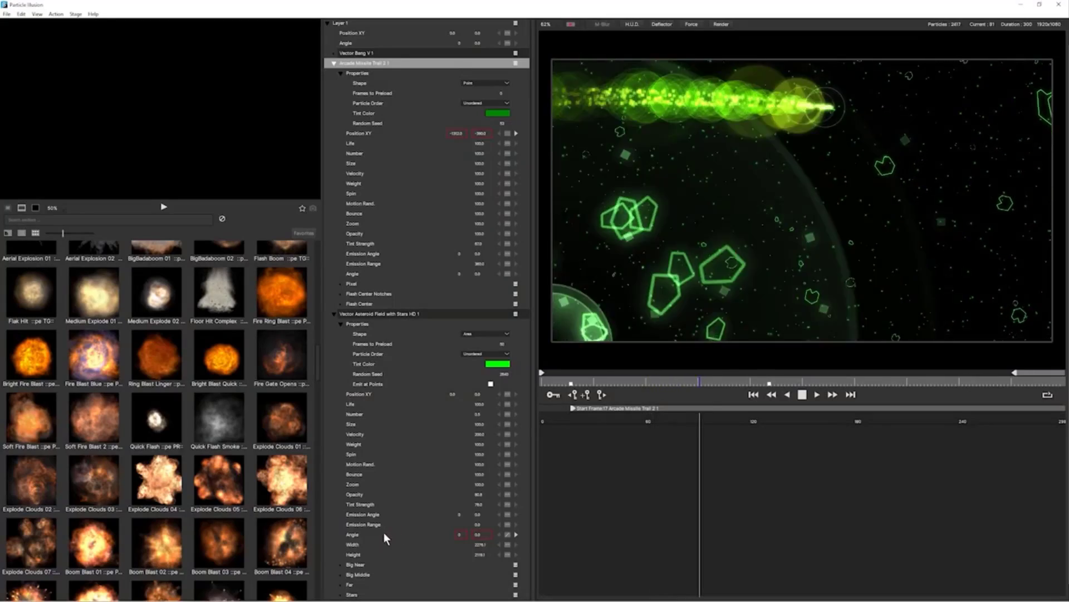
{"action": "left_click", "coordinate": [383, 532]}
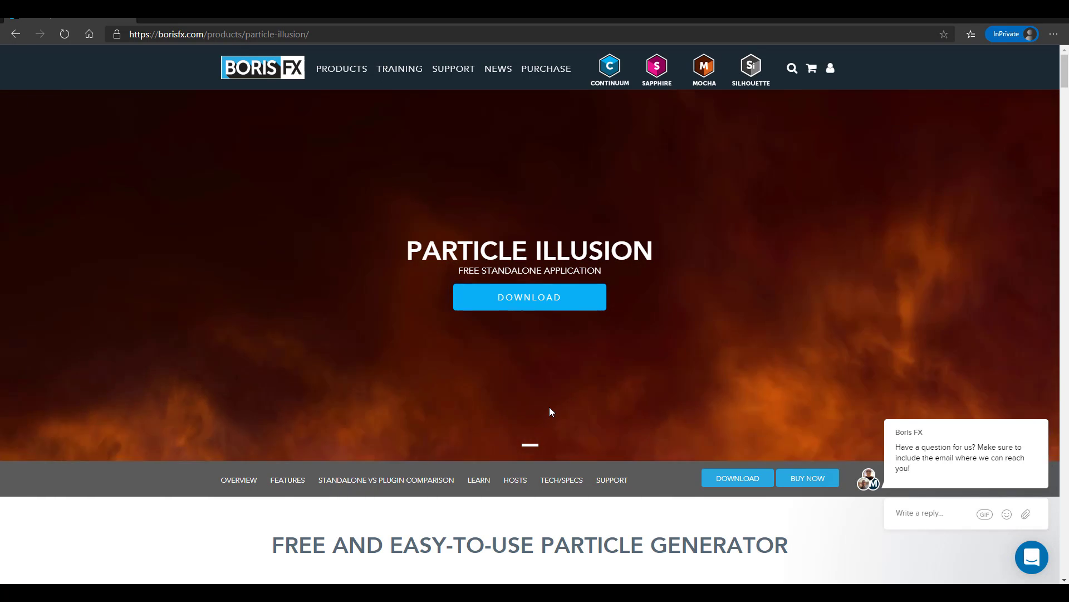
Step: Look over the Particle Illusion product page on the Boris FX website, including its support options
{"action": "scroll", "coordinate": [550, 411], "scroll_direction": "down", "scroll_amount": 1}
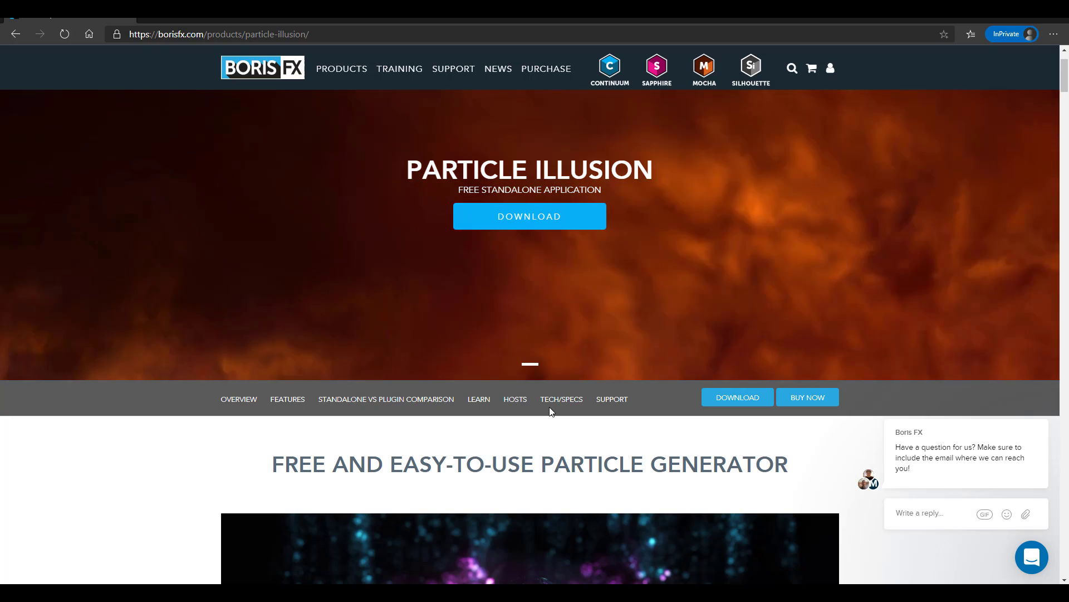
{"action": "scroll", "coordinate": [550, 412], "scroll_direction": "down", "scroll_amount": 5}
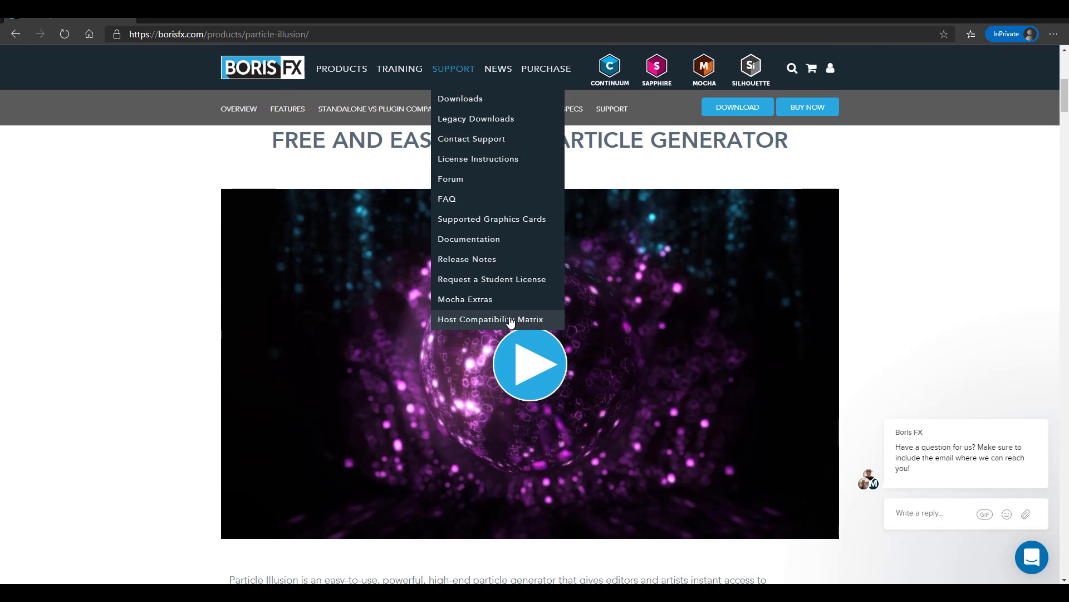
{"action": "scroll", "coordinate": [814, 284], "scroll_direction": "up", "scroll_amount": 5}
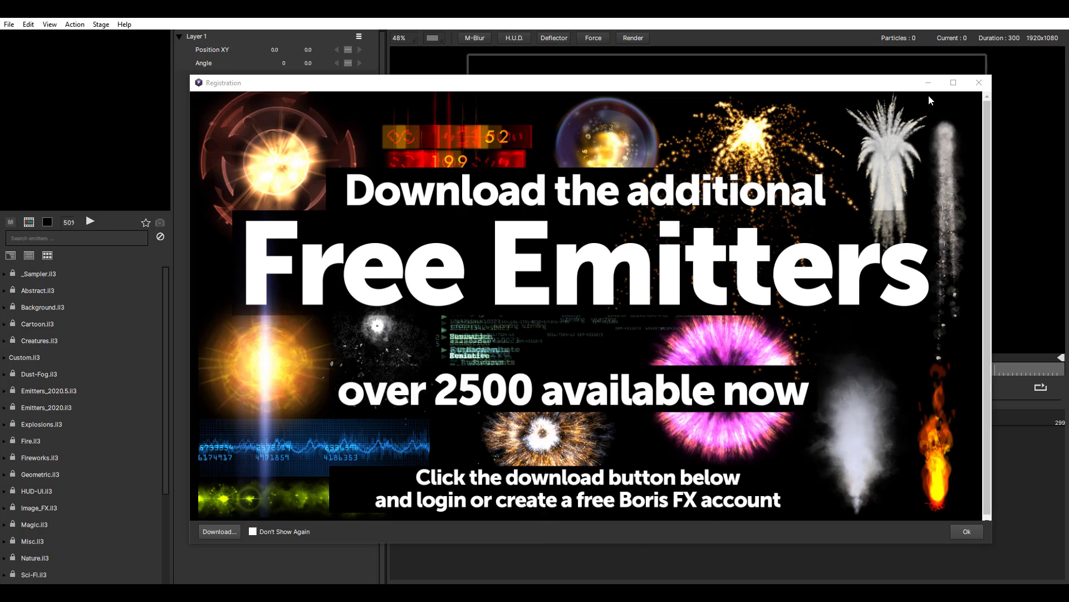
Step: Dismiss the Registration window about free emitters in Particle Illusion and look through the emitter library list
{"action": "left_click", "coordinate": [979, 83]}
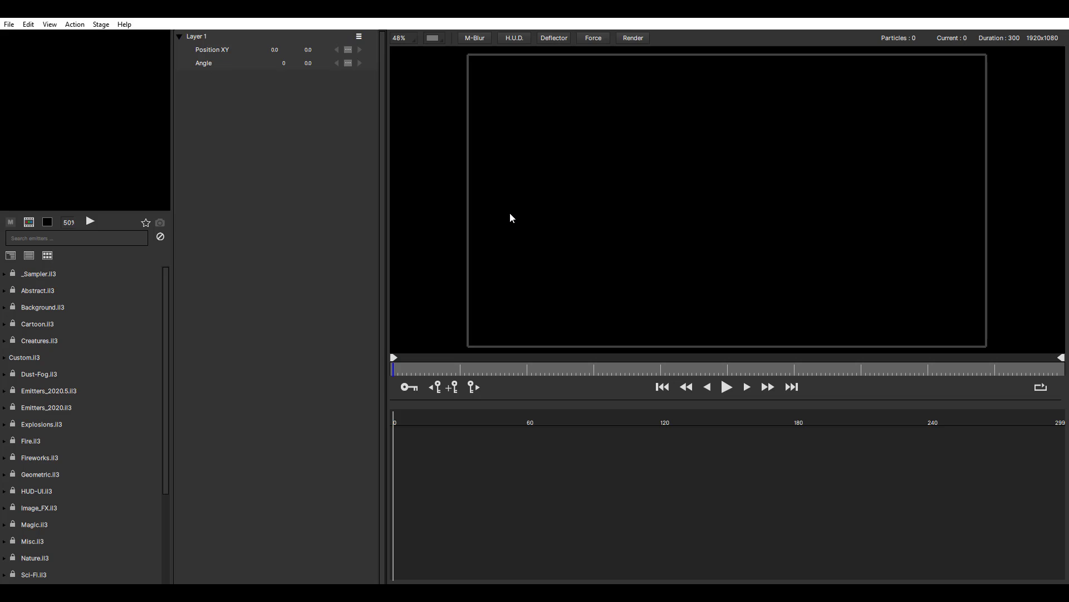
{"action": "scroll", "coordinate": [22, 315], "scroll_direction": "down", "scroll_amount": 5}
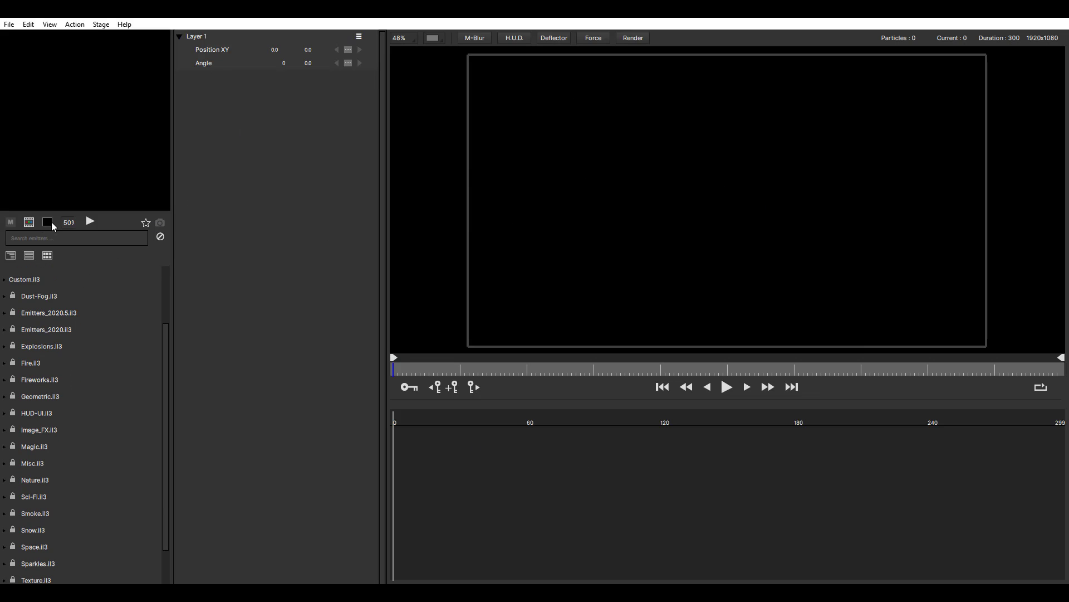
{"action": "left_click", "coordinate": [9, 24]}
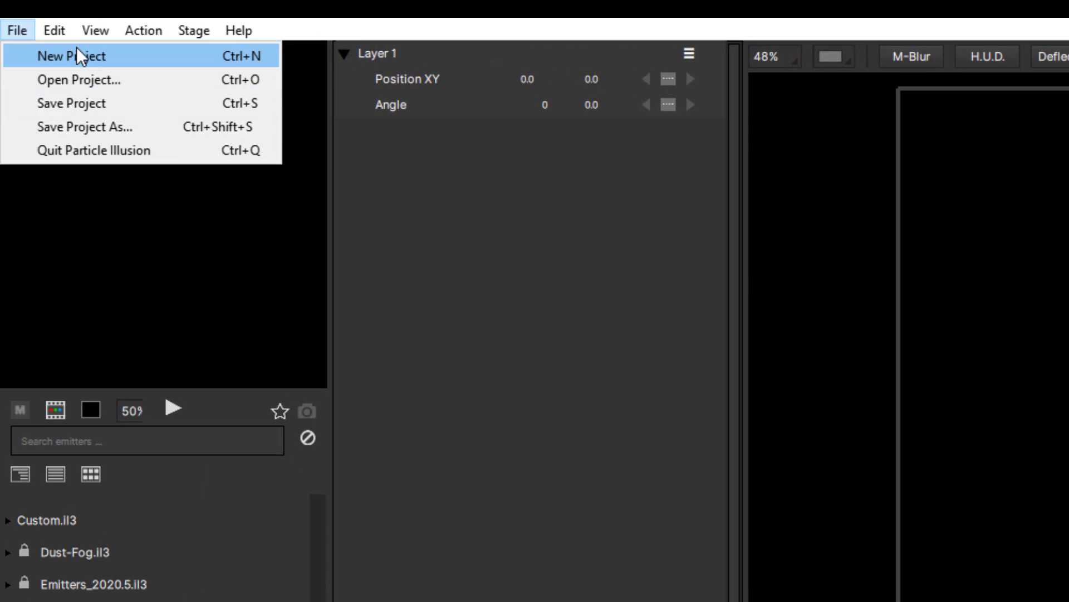
{"action": "mouse_move", "coordinate": [51, 29]}
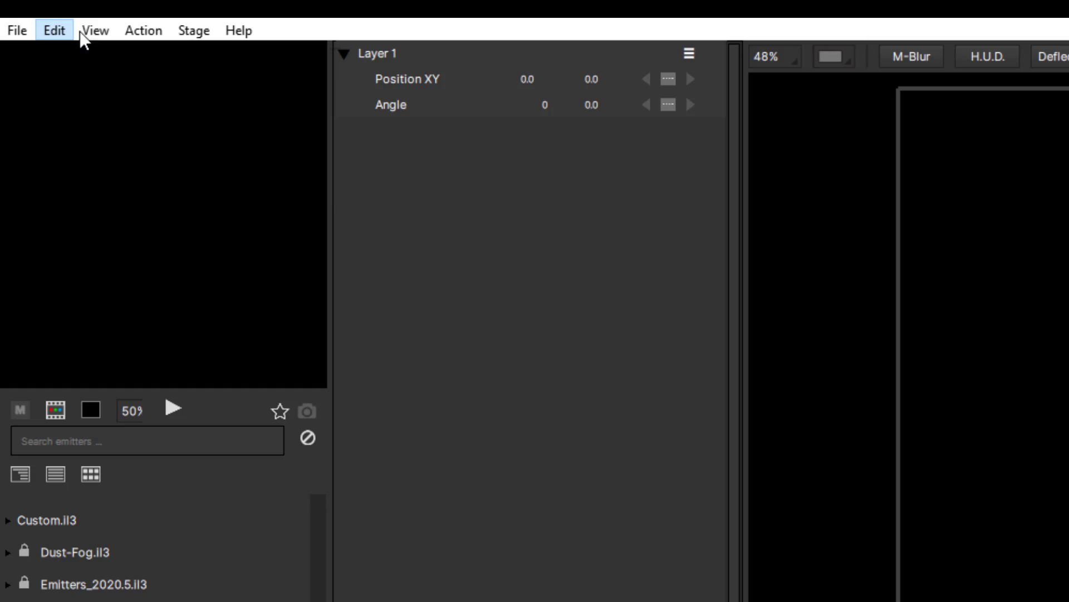
{"action": "mouse_move", "coordinate": [87, 31]}
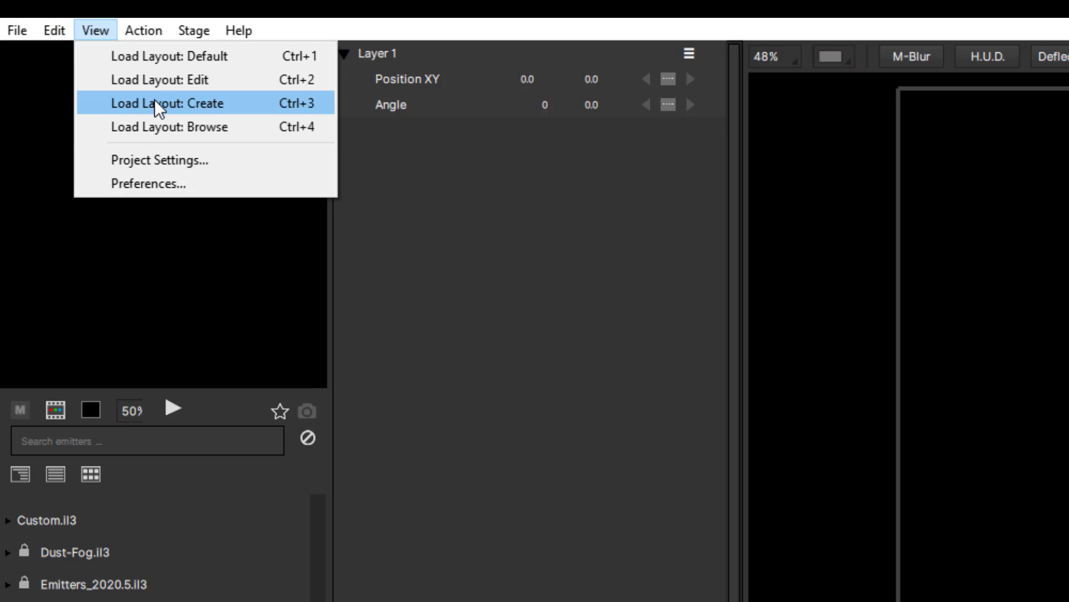
{"action": "mouse_move", "coordinate": [135, 31]}
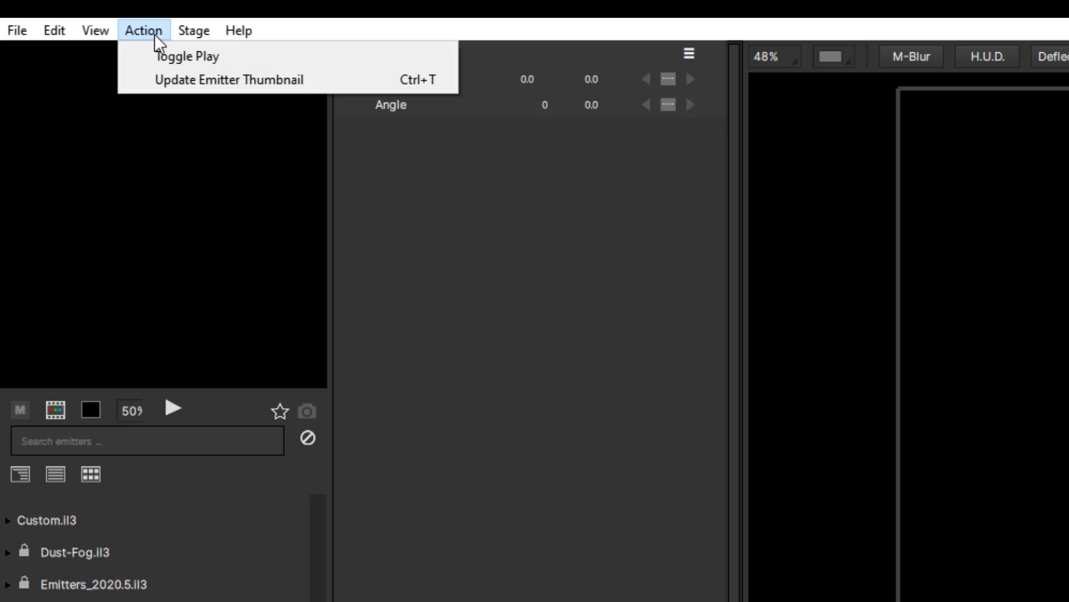
{"action": "mouse_move", "coordinate": [193, 31]}
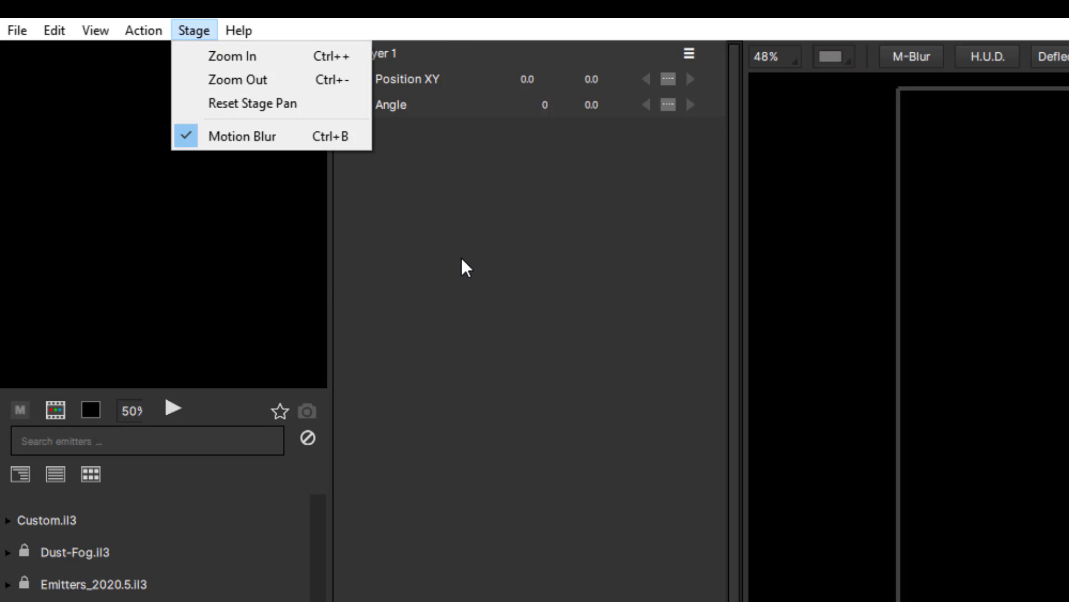
{"action": "left_click", "coordinate": [477, 361]}
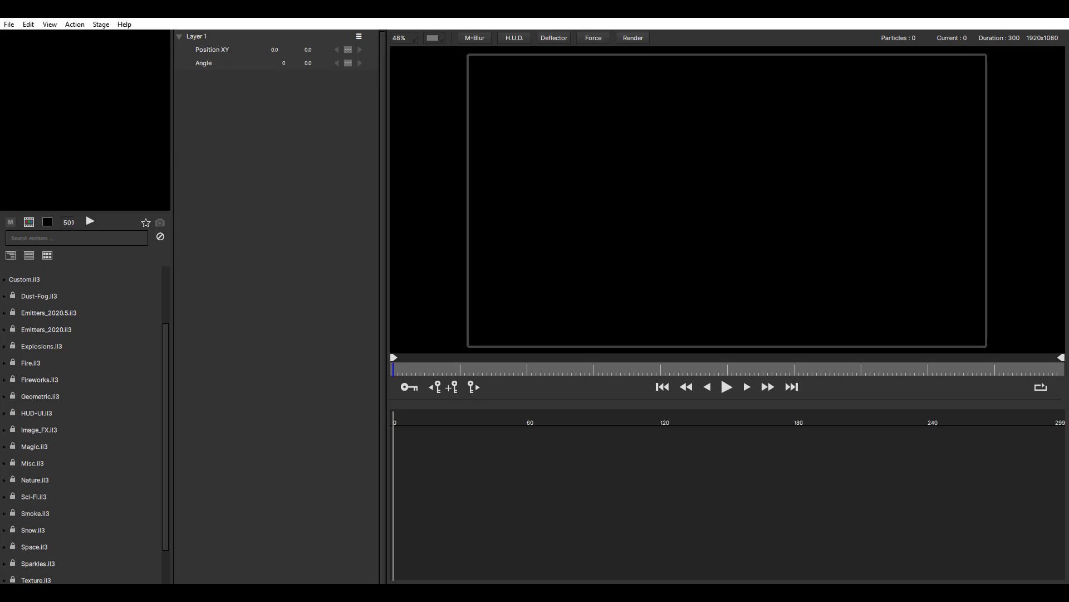
Step: Widen the emitter library panel and display its emitters as thumbnails
{"action": "left_click_drag", "start_coordinate": [172, 254], "coordinate": [233, 260]}
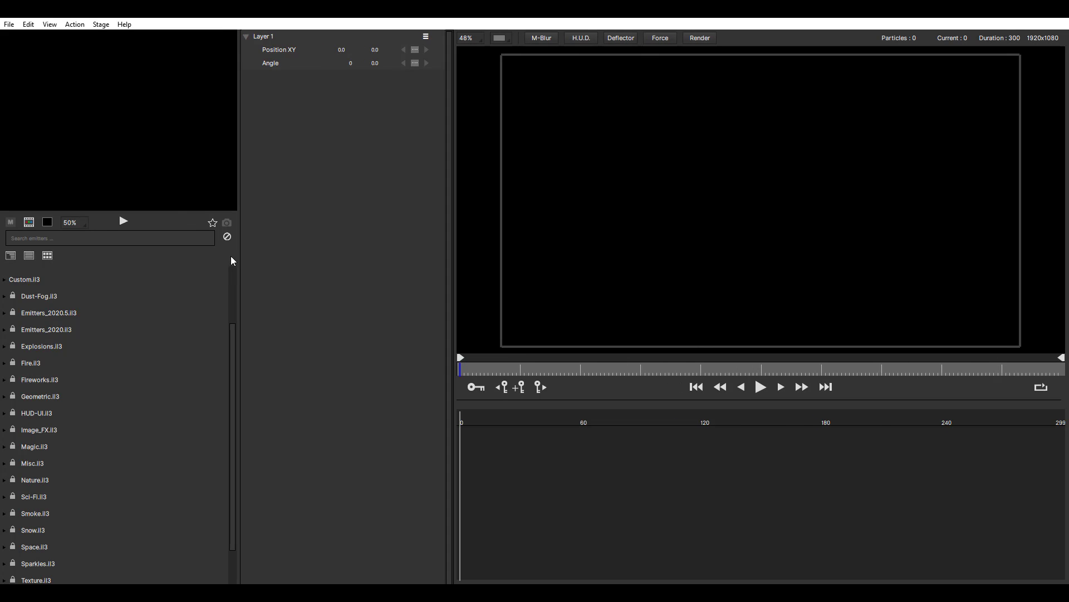
{"action": "left_click", "coordinate": [5, 294]}
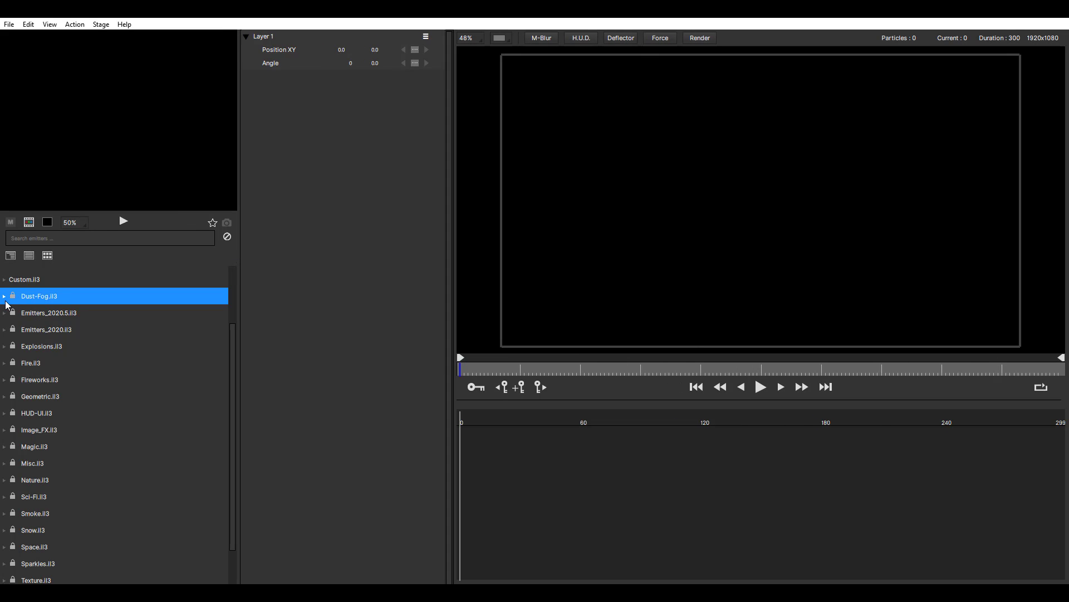
{"action": "left_click", "coordinate": [5, 297]}
{"action": "left_click", "coordinate": [5, 297]}
{"action": "left_click", "coordinate": [48, 257]}
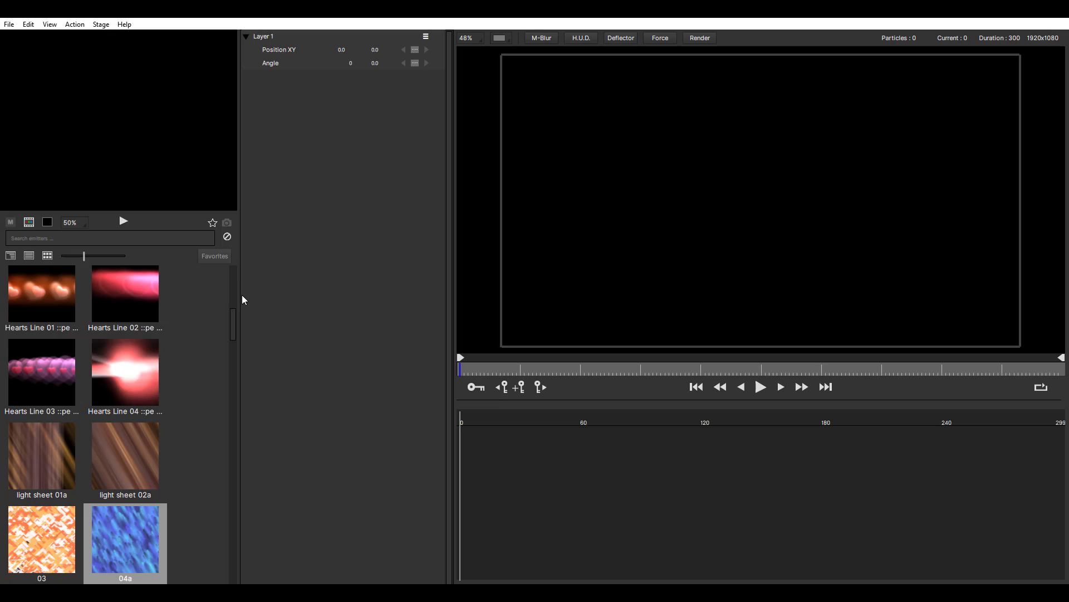
Step: Load the Browse layout and look through the emitter thumbnails from backgrounds and dust to fireworks and HUD graphics
{"action": "left_click", "coordinate": [73, 27]}
{"action": "mouse_move", "coordinate": [49, 29]}
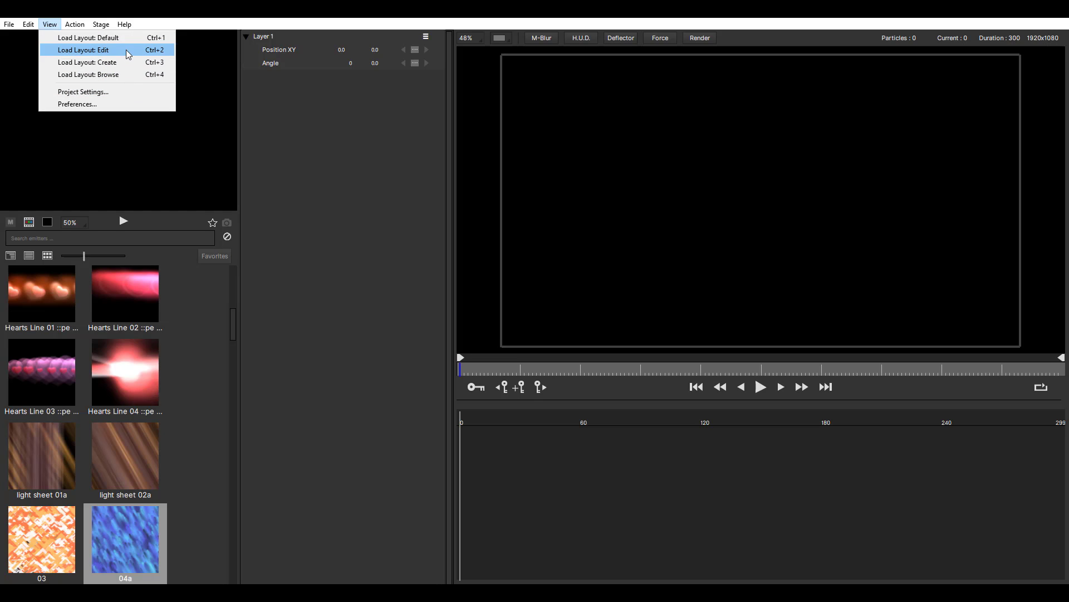
{"action": "left_click", "coordinate": [132, 77]}
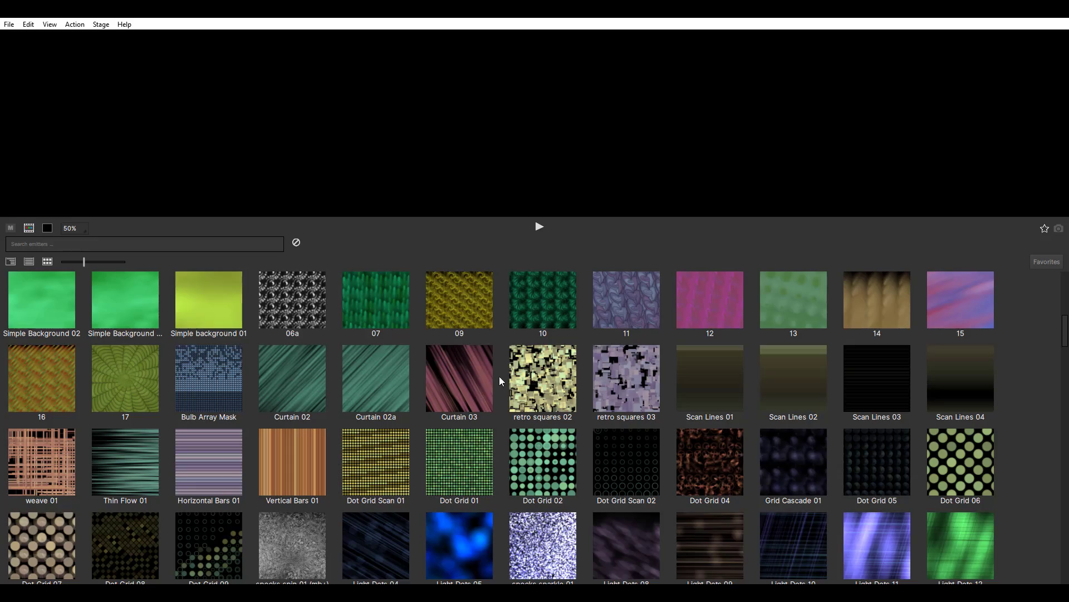
{"action": "scroll", "coordinate": [499, 376], "scroll_direction": "down", "scroll_amount": 15}
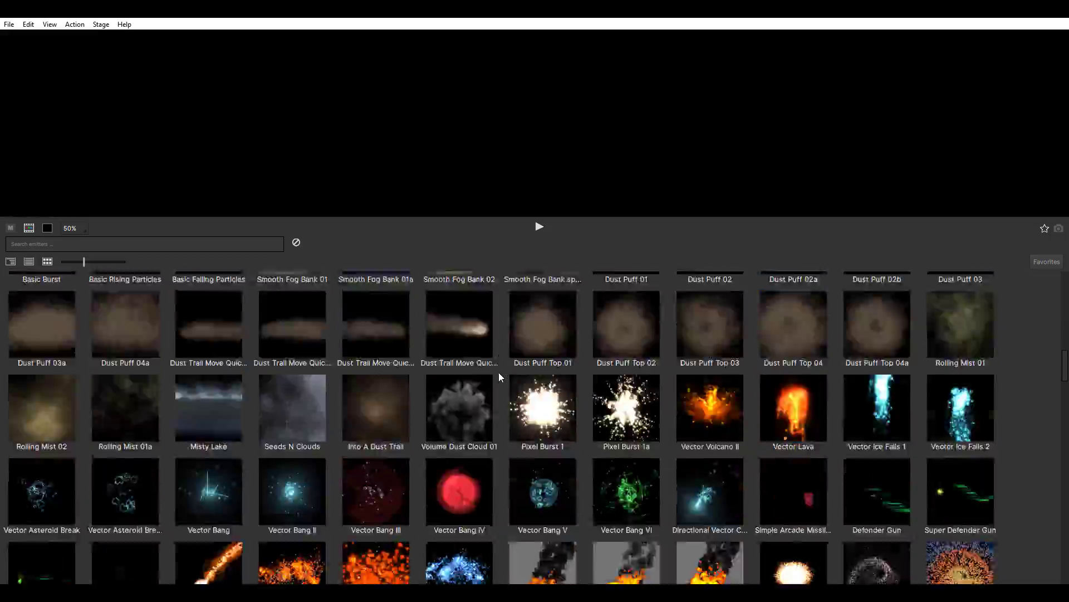
{"action": "scroll", "coordinate": [499, 372], "scroll_direction": "down", "scroll_amount": 20}
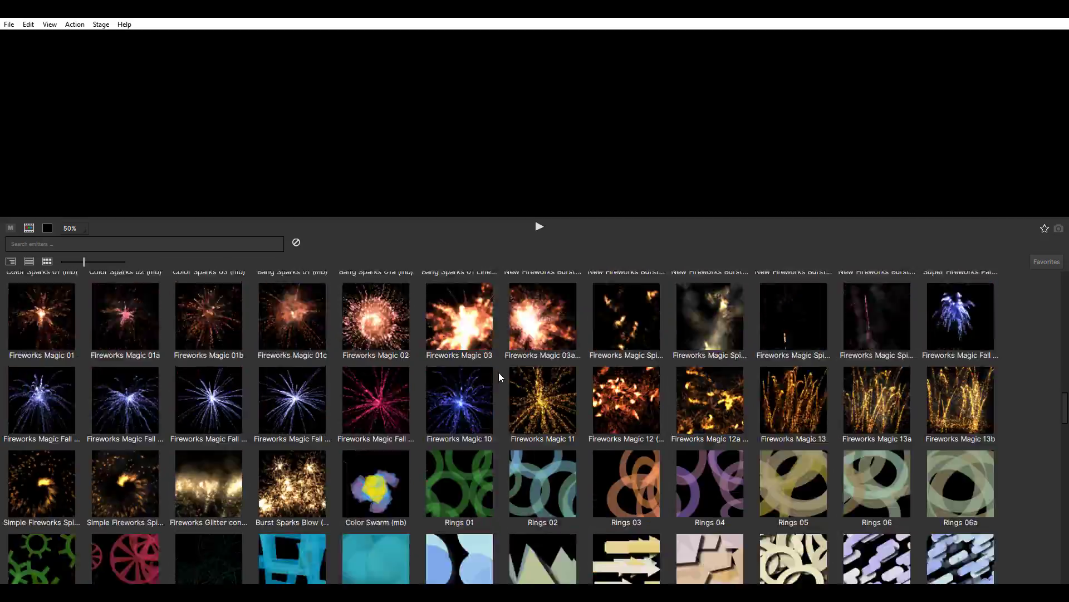
{"action": "scroll", "coordinate": [499, 373], "scroll_direction": "down", "scroll_amount": 5}
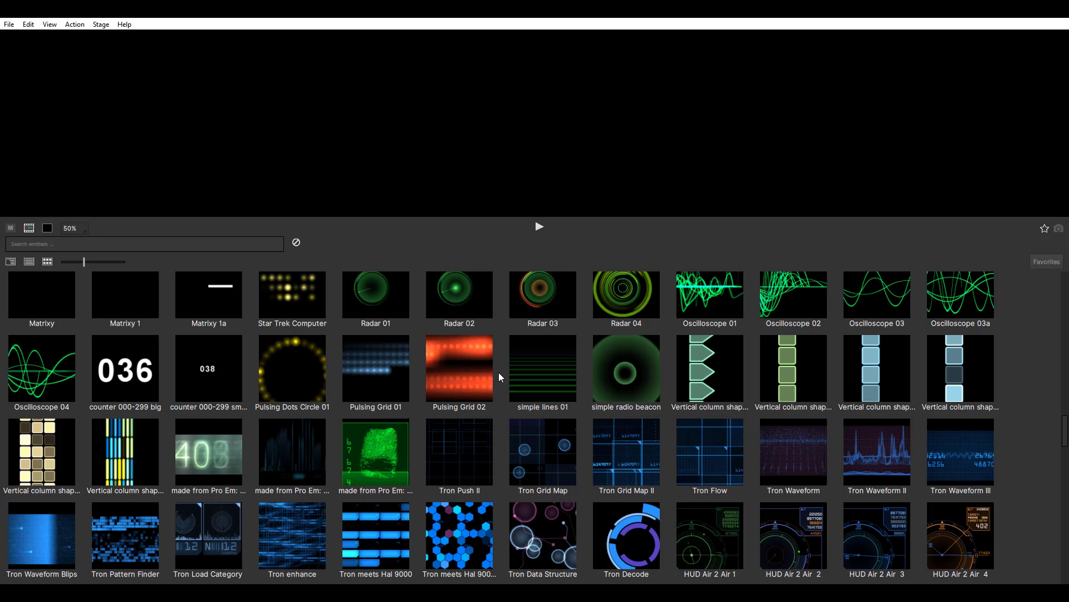
Step: Load the Default layout, with the emitter library listed as folders, and narrow the library panel
{"action": "left_click", "coordinate": [49, 24]}
{"action": "left_click", "coordinate": [61, 36]}
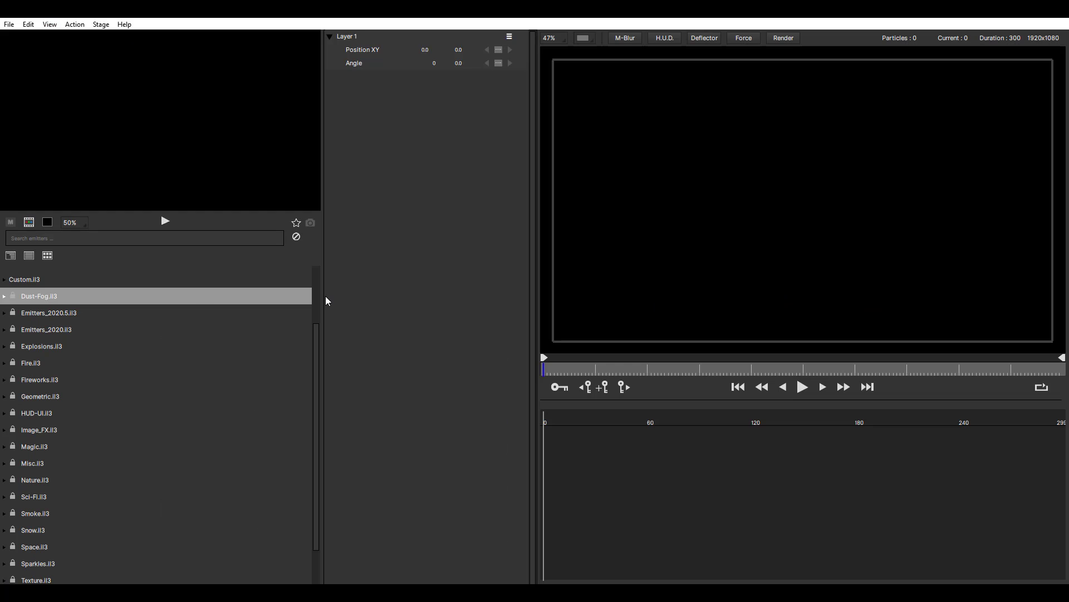
{"action": "left_click_drag", "start_coordinate": [323, 296], "coordinate": [11, 303]}
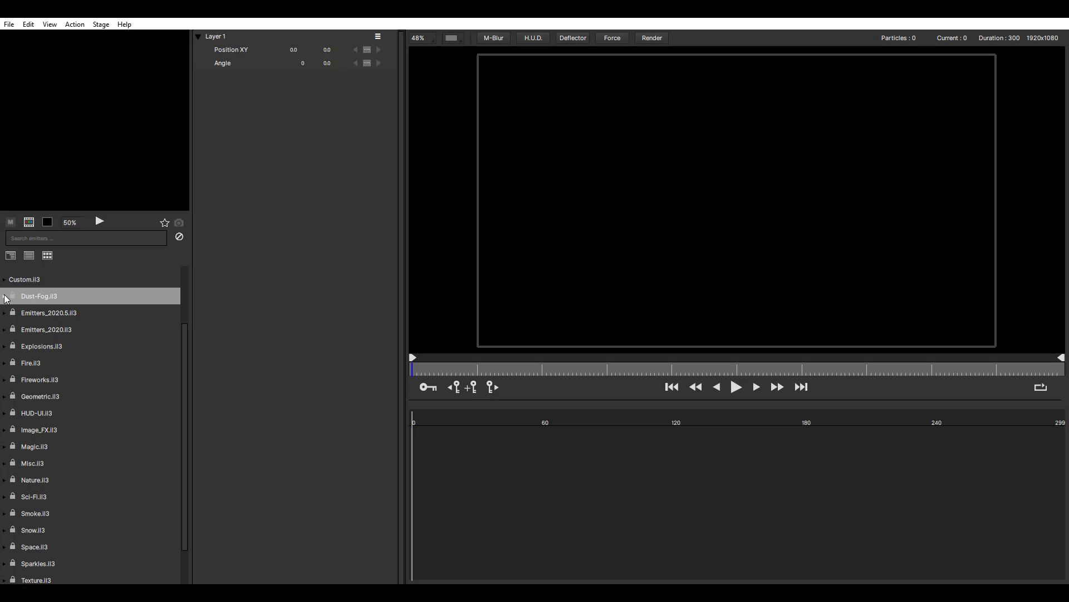
Step: Expand the Smoke category of the Smoke.il3 library and select the fiery smoke rise 1 emitter
{"action": "scroll", "coordinate": [31, 431], "scroll_direction": "down", "scroll_amount": 1}
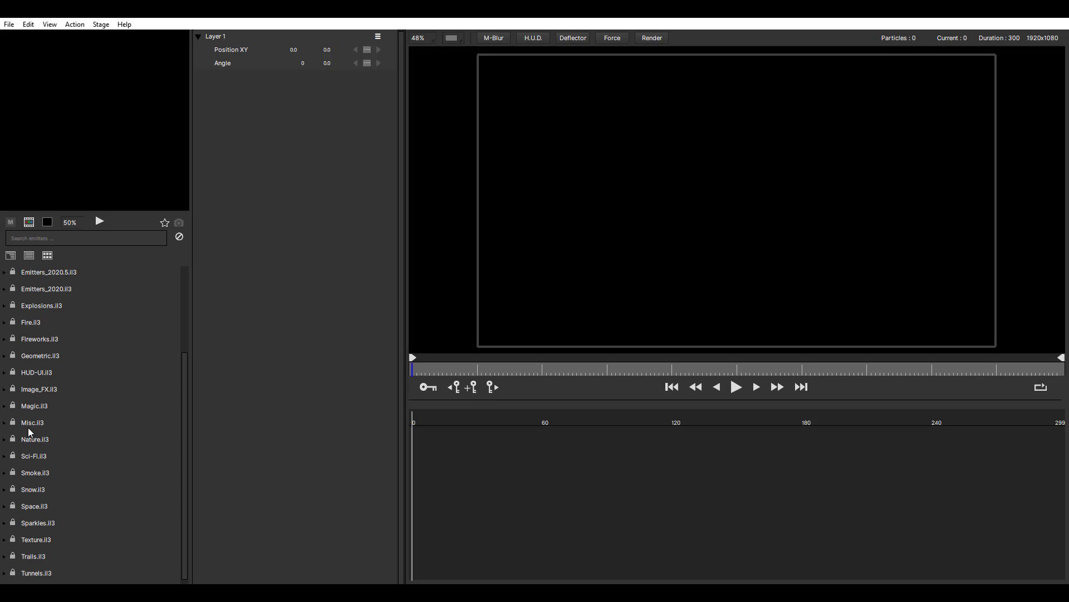
{"action": "scroll", "coordinate": [52, 463], "scroll_direction": "down", "scroll_amount": 1}
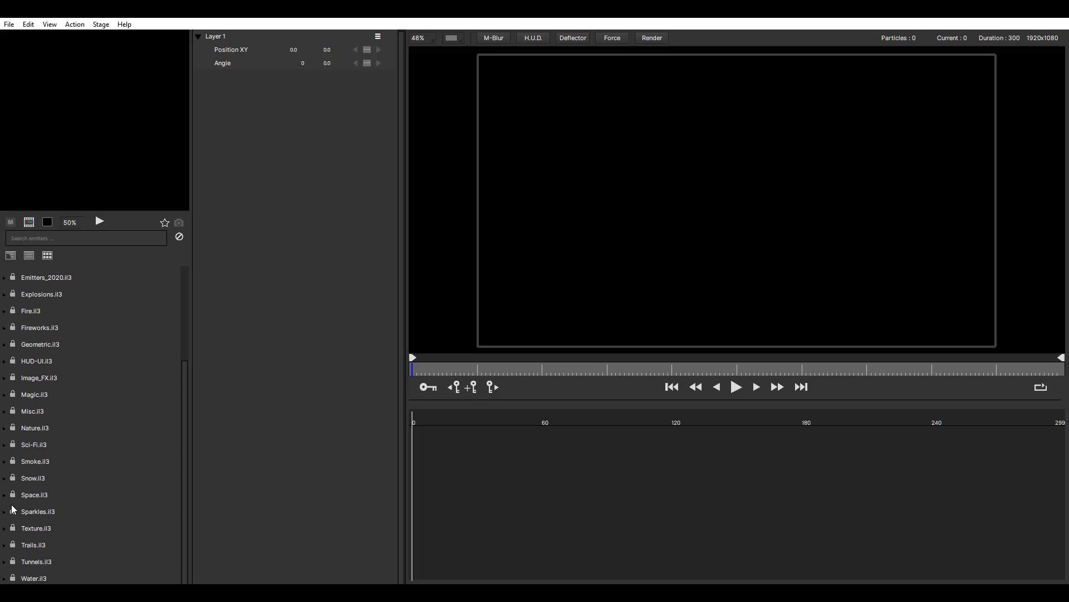
{"action": "left_click", "coordinate": [7, 464]}
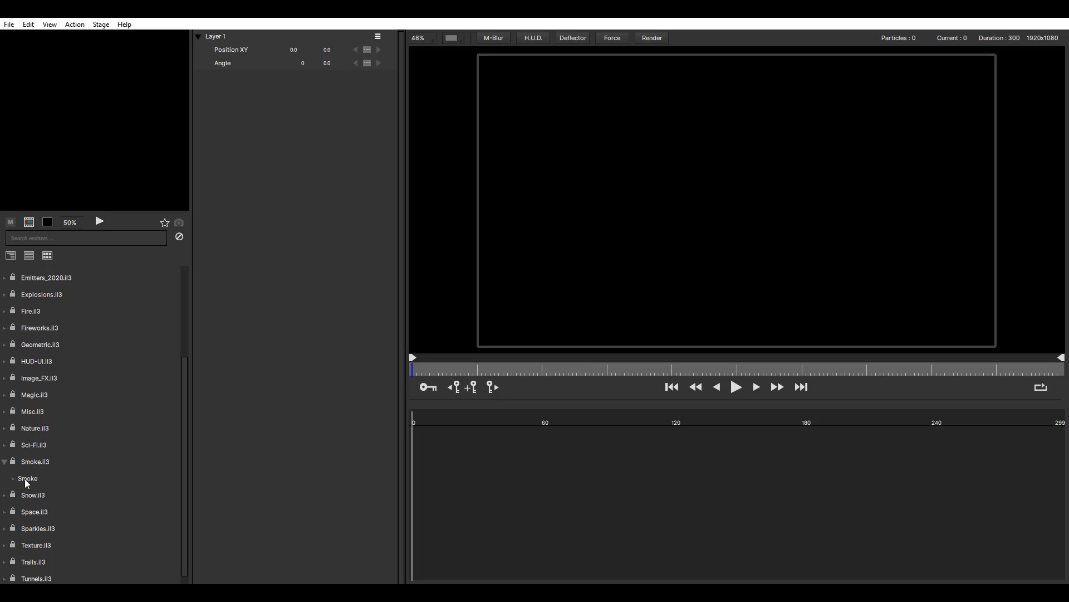
{"action": "double_click", "coordinate": [27, 480]}
{"action": "scroll", "coordinate": [113, 461], "scroll_direction": "down", "scroll_amount": 2}
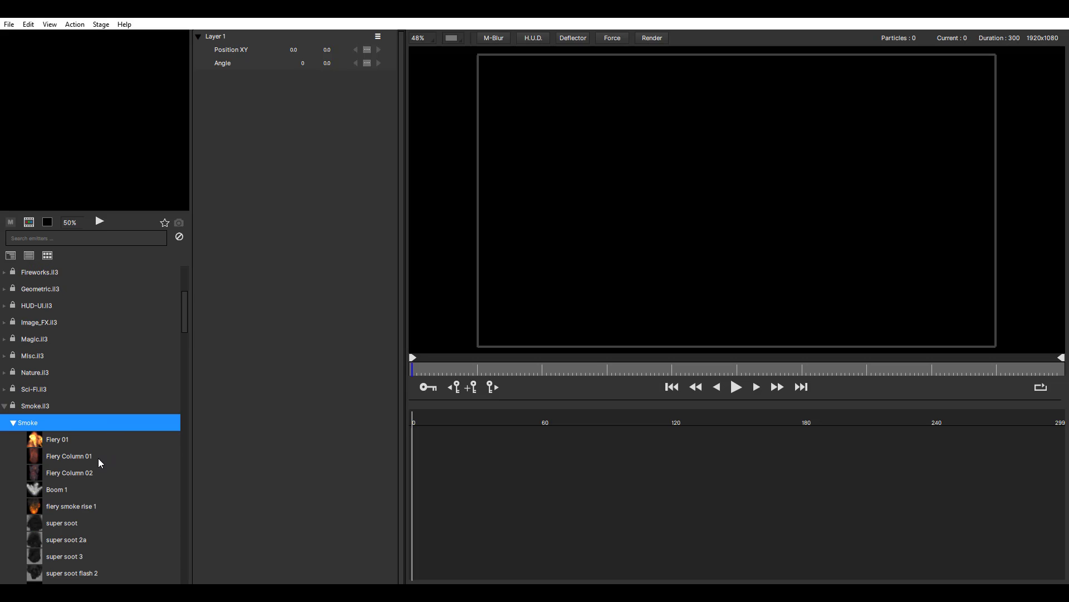
{"action": "left_click", "coordinate": [89, 466]}
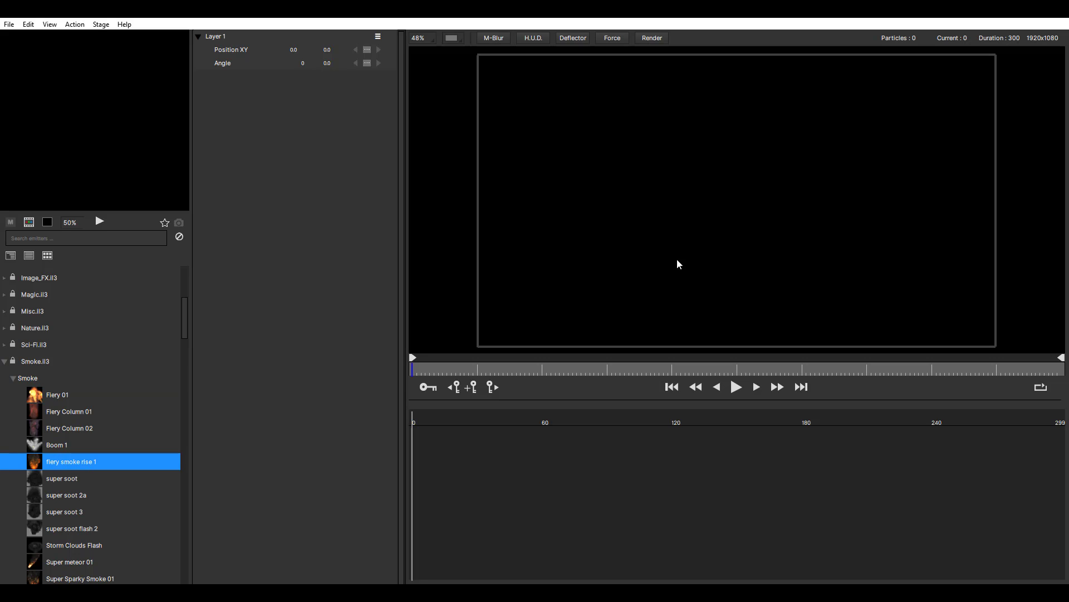
Step: Place the selected emitter on the stage at about X -193, Y 139 and play the animation
{"action": "left_click", "coordinate": [685, 238]}
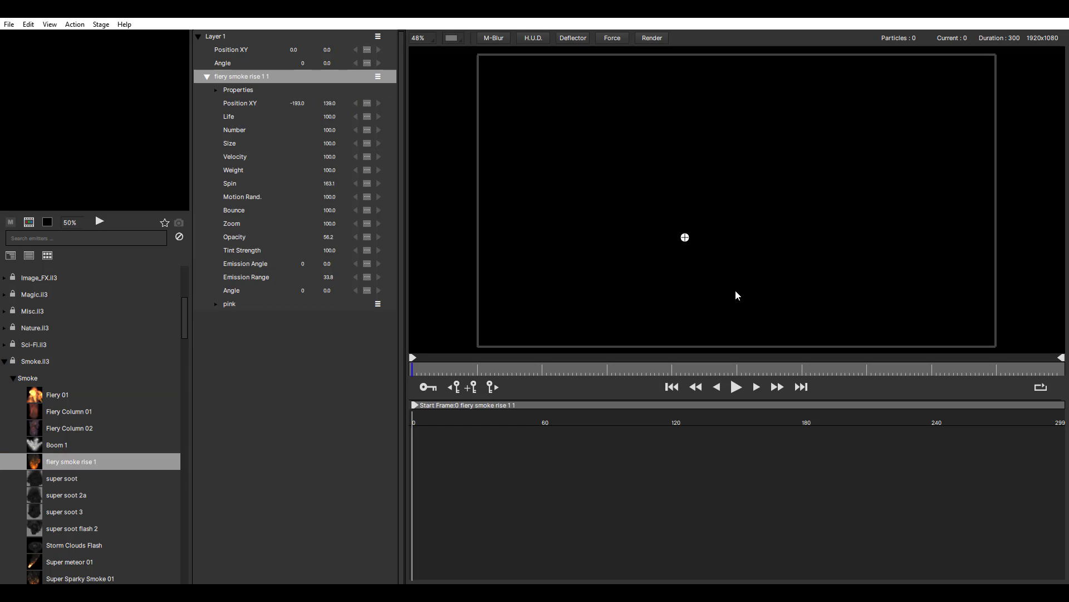
{"action": "left_click", "coordinate": [734, 390]}
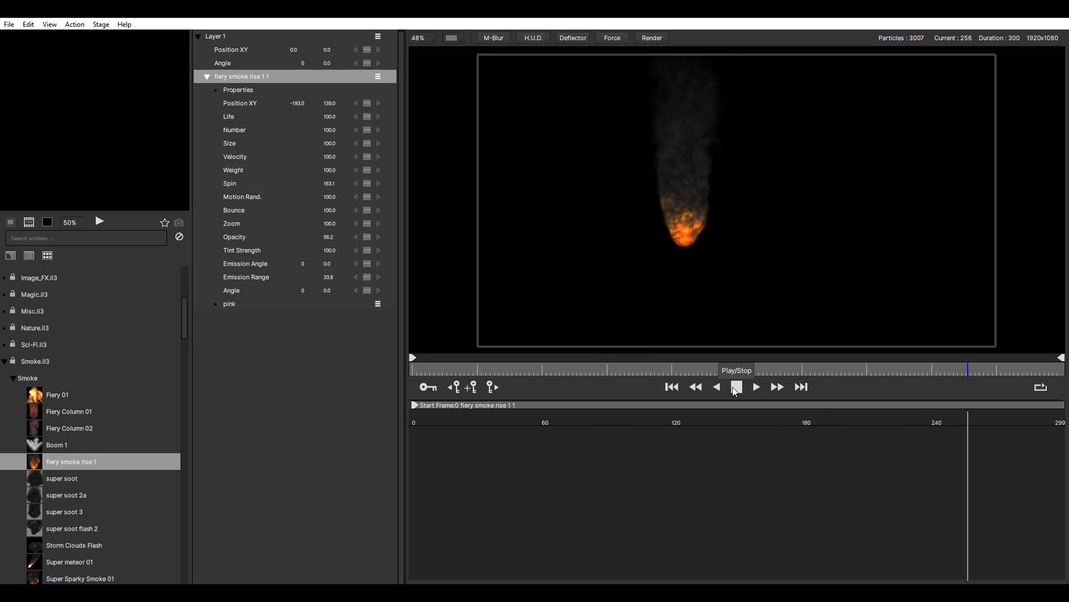
Step: Stop playback, return to the first frame, and start a new project, discarding the changes
{"action": "left_click", "coordinate": [734, 390]}
{"action": "left_click", "coordinate": [672, 388]}
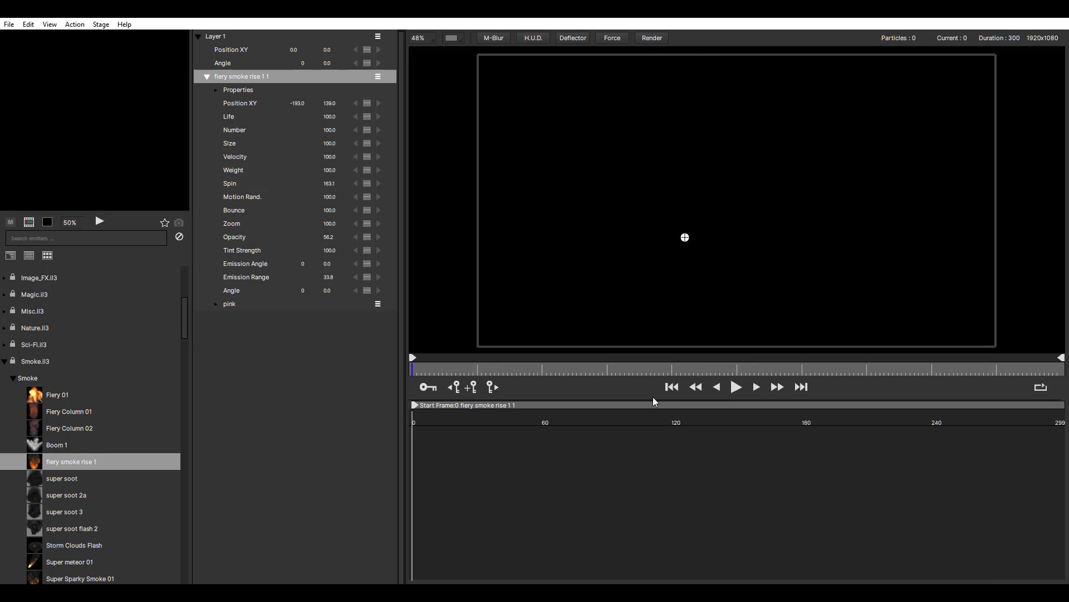
{"action": "left_click", "coordinate": [9, 24]}
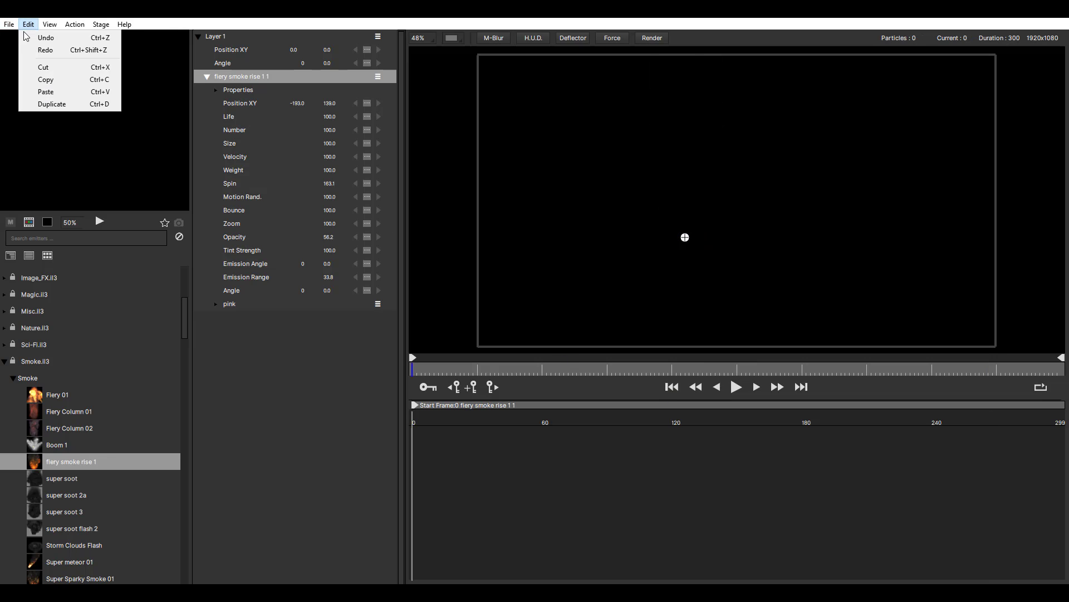
{"action": "left_click", "coordinate": [63, 58]}
{"action": "left_click", "coordinate": [532, 307]}
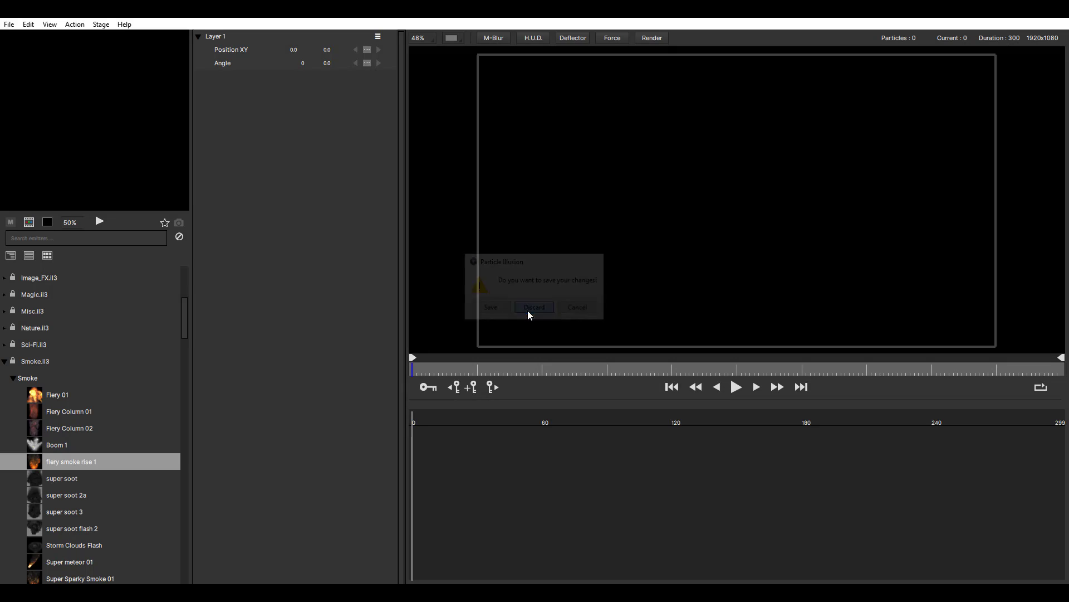
Step: Collapse the Smoke.il3 library, search the emitters for "fir" and select Super Fireworks Party 01 (mb)
{"action": "left_click", "coordinate": [4, 361]}
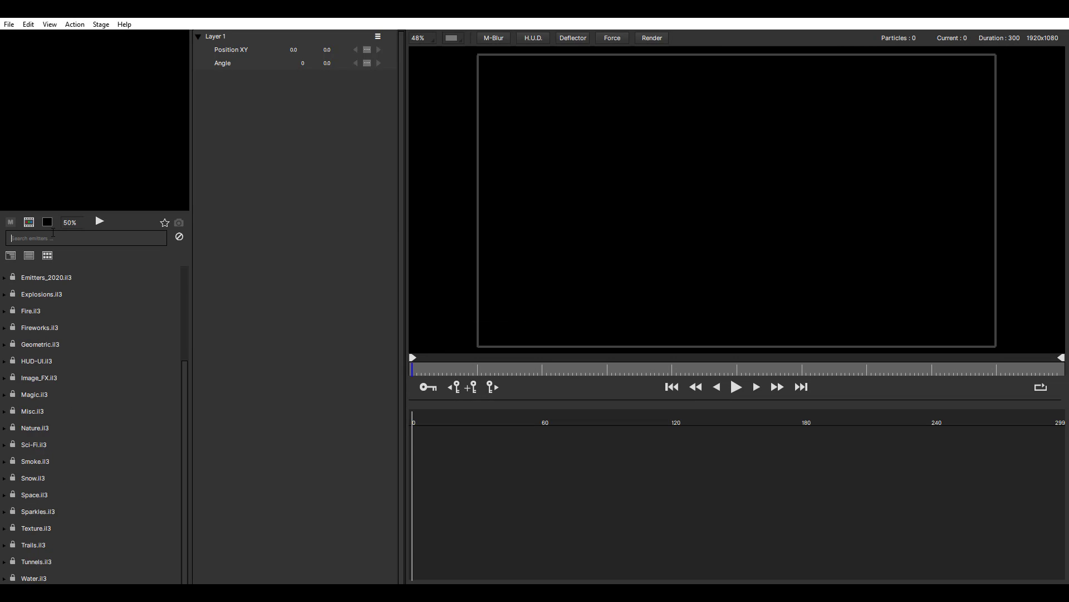
{"action": "type", "text": "fir"}
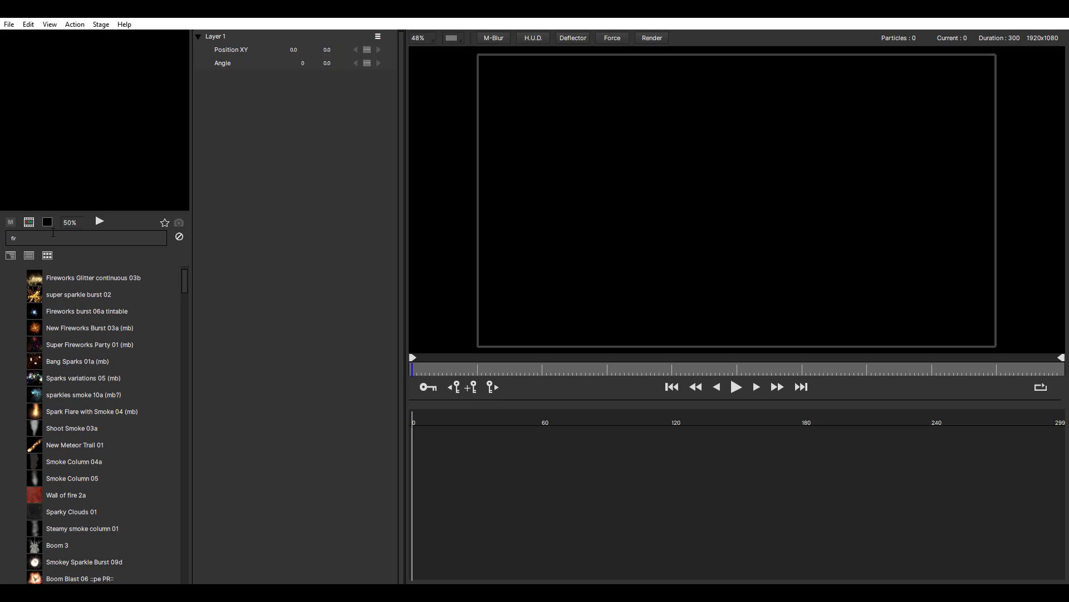
{"action": "scroll", "coordinate": [100, 324], "scroll_direction": "down", "scroll_amount": 1}
{"action": "left_click", "coordinate": [76, 319]}
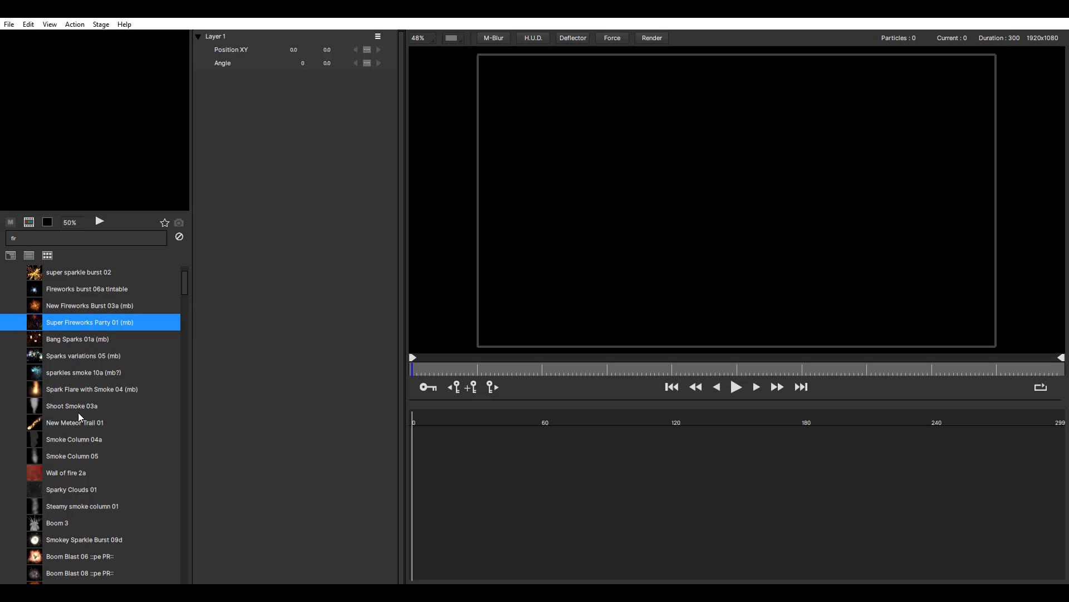
Step: Place four copies of the selected fireworks emitter around the left and right sides of the stage, and play a short preview
{"action": "left_click", "coordinate": [569, 187]}
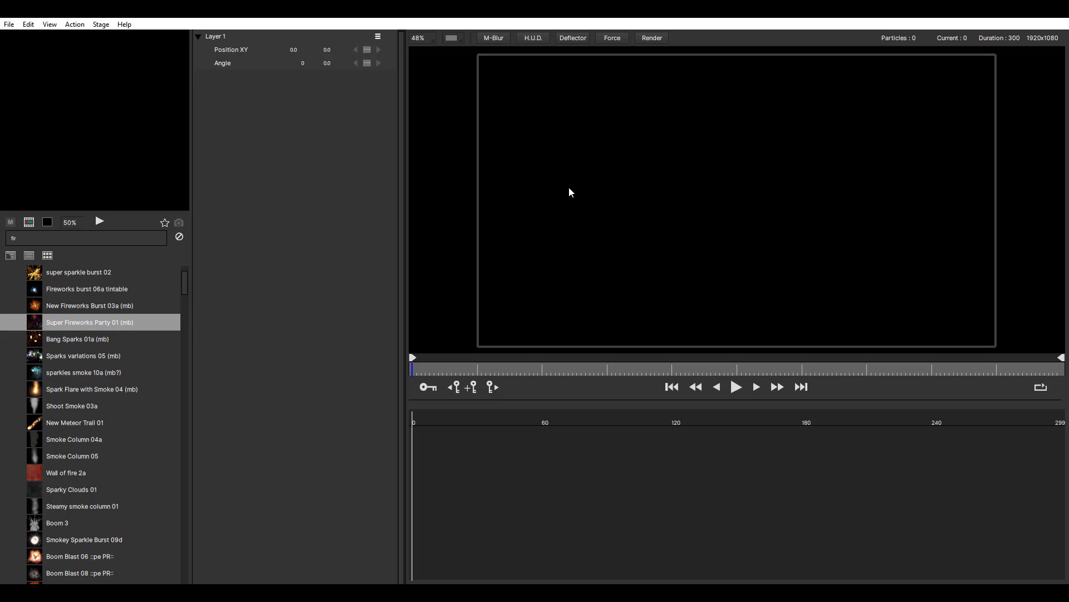
{"action": "left_click", "coordinate": [921, 98]}
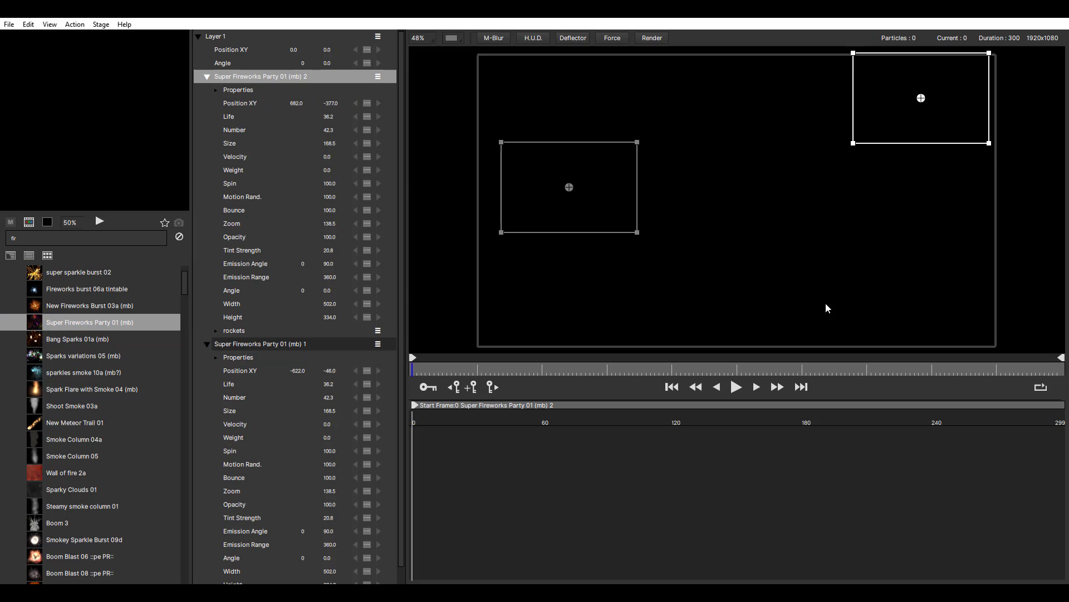
{"action": "left_click", "coordinate": [912, 297]}
{"action": "left_click", "coordinate": [533, 306]}
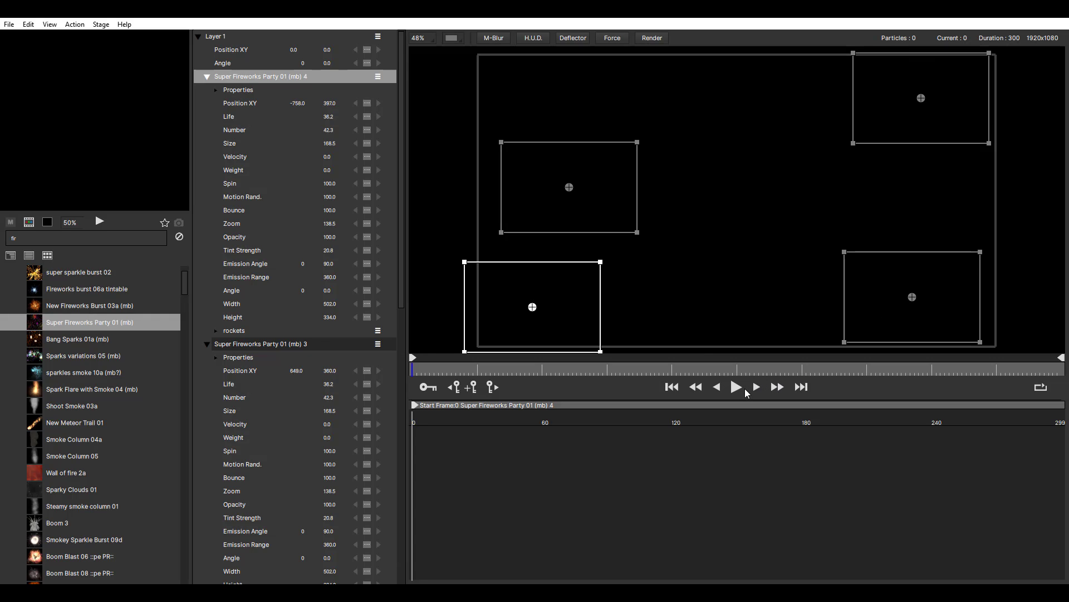
{"action": "left_click", "coordinate": [736, 387]}
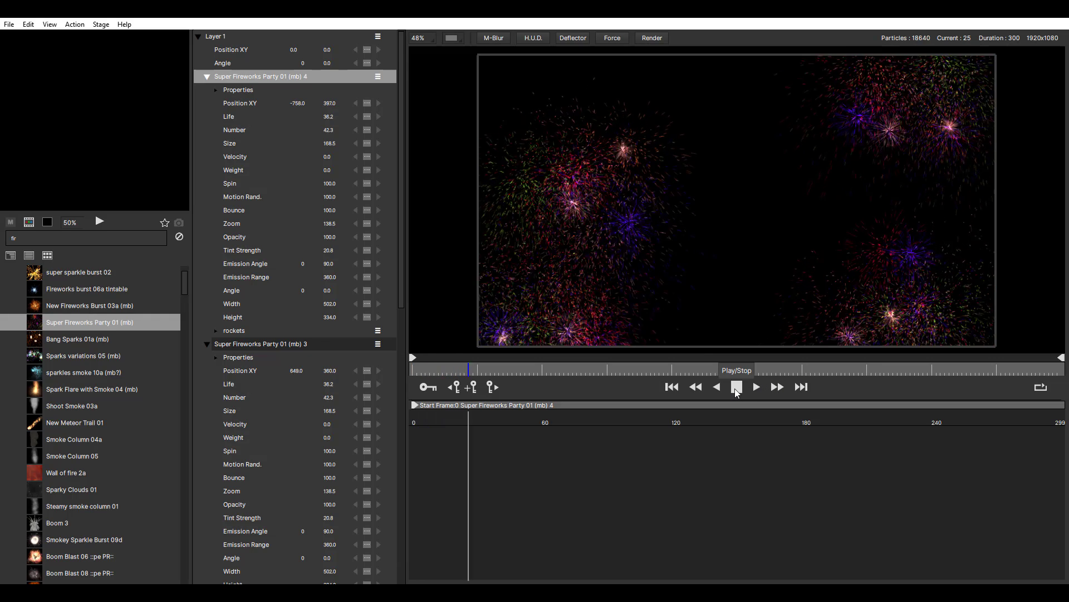
{"action": "left_click", "coordinate": [736, 386]}
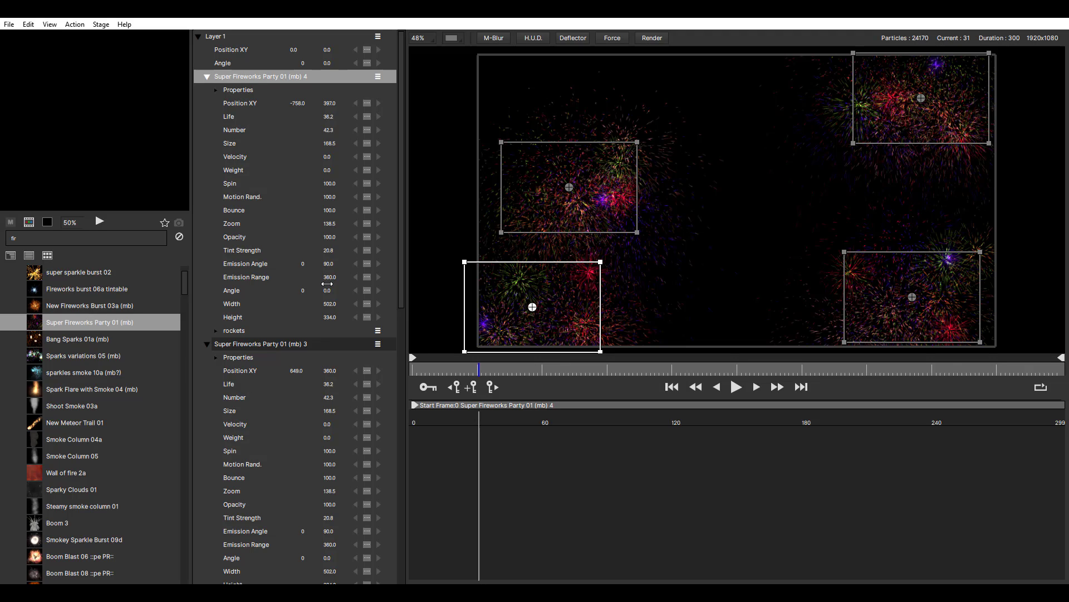
Step: Add Spark Flare with Smoke 04 (mb) at about X 16, Y 5, set its start frame to 29, and preview the animation
{"action": "left_click", "coordinate": [68, 392]}
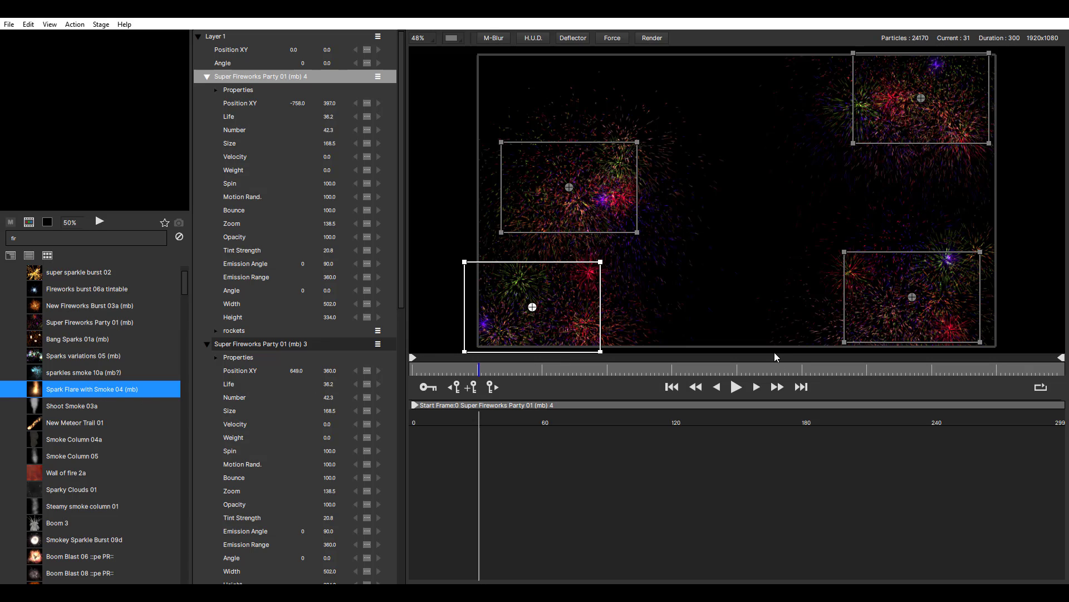
{"action": "left_click", "coordinate": [740, 201]}
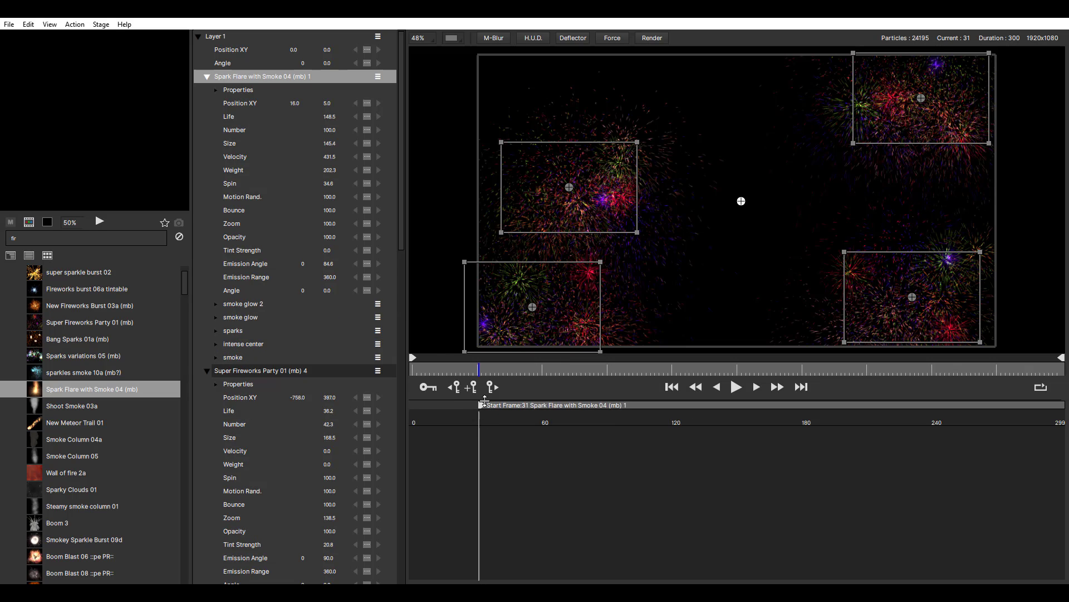
{"action": "mouse_move", "coordinate": [482, 406]}
{"action": "left_mouse_down"}
{"action": "mouse_move", "coordinate": [424, 401]}
{"action": "mouse_move", "coordinate": [624, 401]}
{"action": "mouse_move", "coordinate": [433, 402]}
{"action": "mouse_move", "coordinate": [478, 403]}
{"action": "left_mouse_up"}
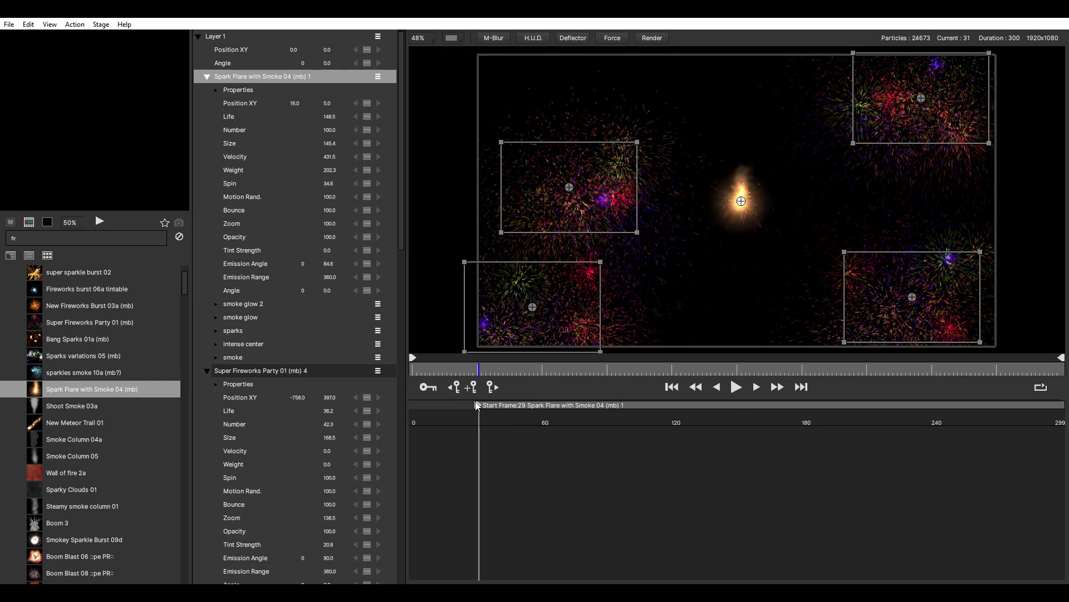
{"action": "left_click", "coordinate": [735, 387]}
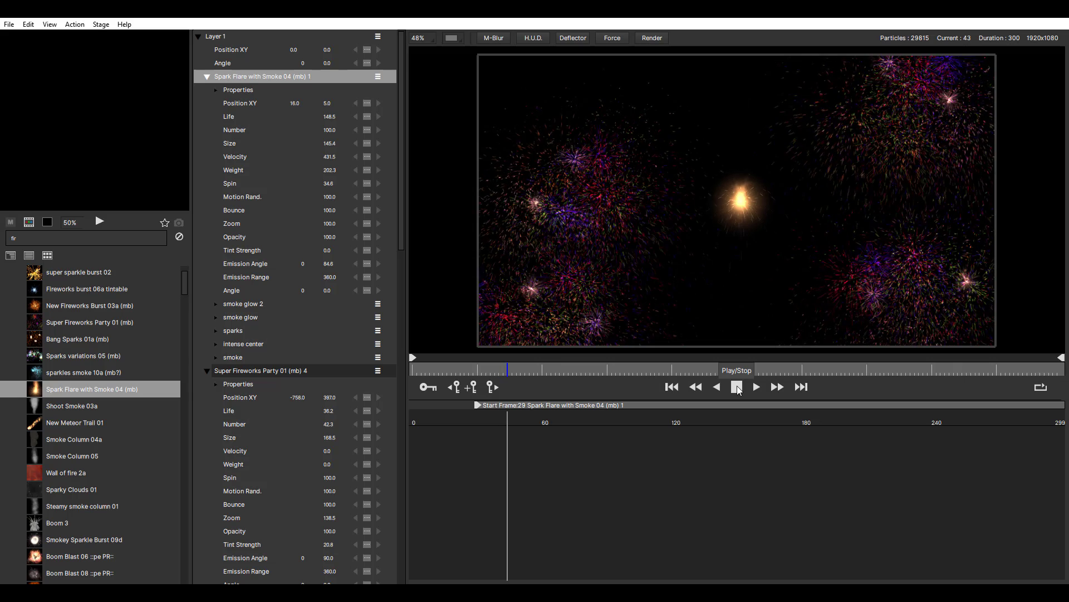
{"action": "left_click", "coordinate": [736, 387]}
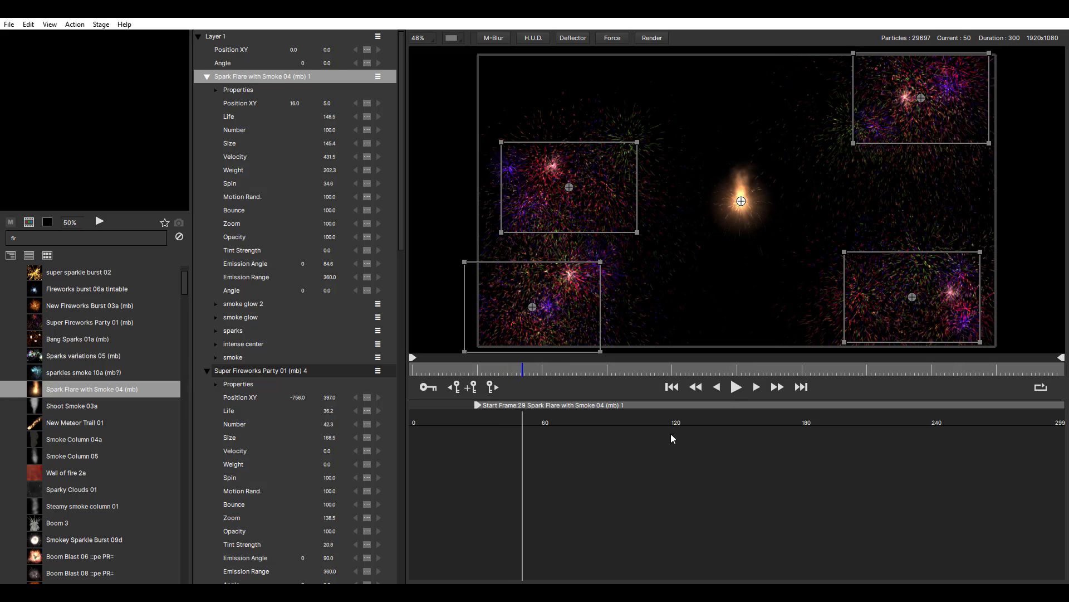
Step: Clear the emitter search and preview New Meteor Trail 01 in the library
{"action": "scroll", "coordinate": [129, 293], "scroll_direction": "up", "scroll_amount": 3}
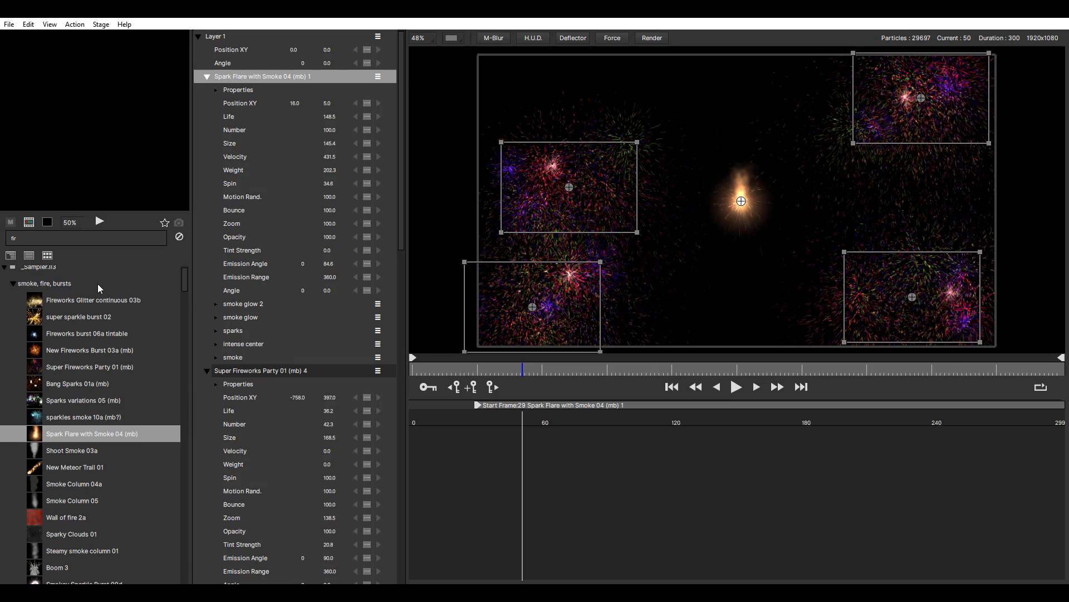
{"action": "left_click", "coordinate": [179, 237]}
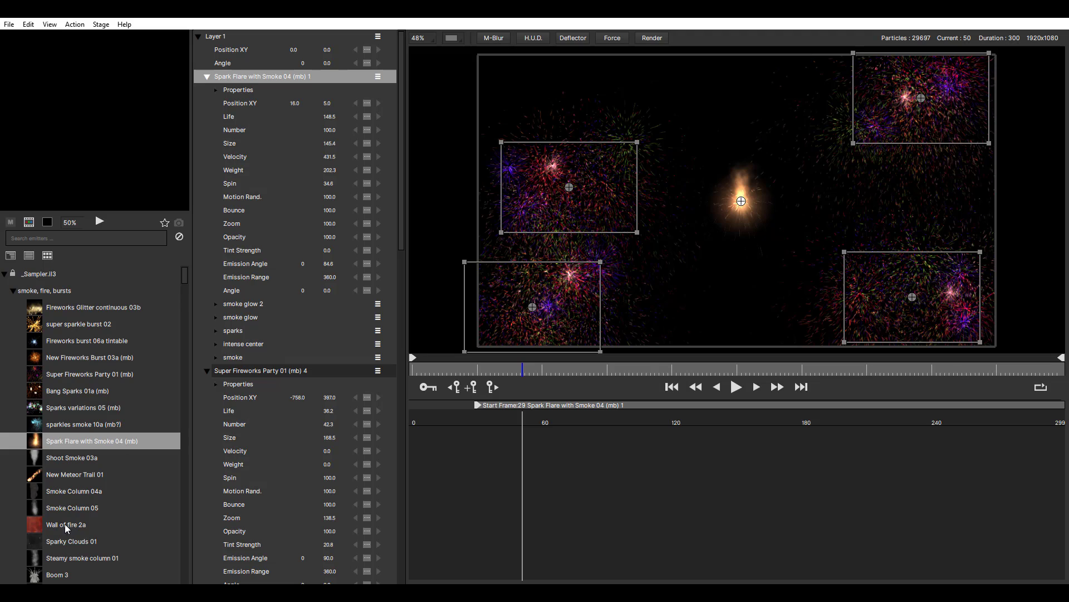
{"action": "left_click", "coordinate": [66, 478]}
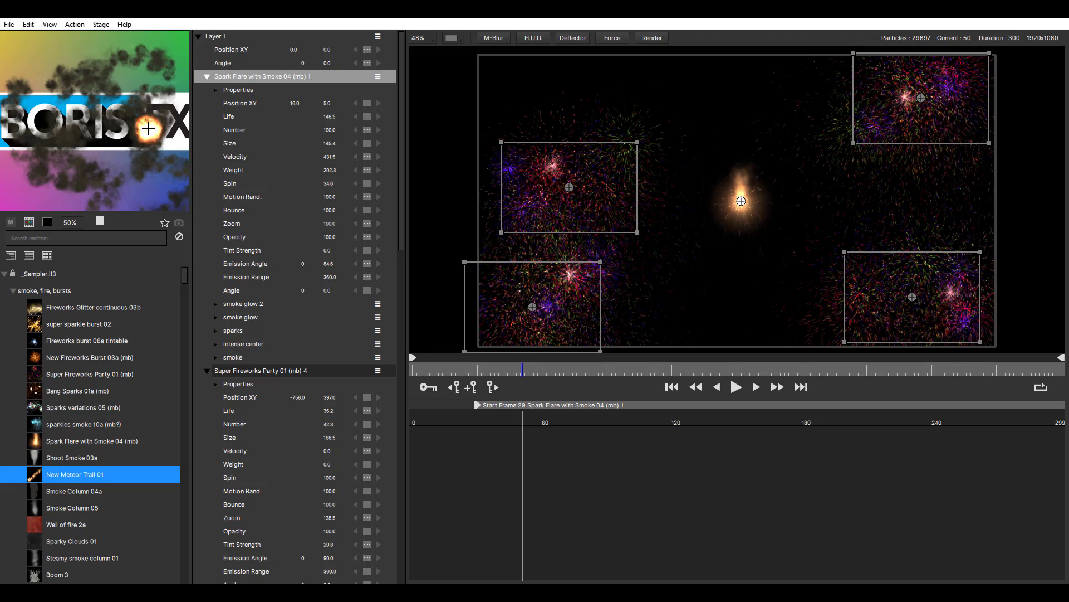
Step: Start a new project and collapse the library folders _Sampler.il3, Background.il3, Cartoon.il3 and Creatures.il3, plus the Abstract category
{"action": "left_click", "coordinate": [9, 24]}
{"action": "left_click", "coordinate": [28, 37]}
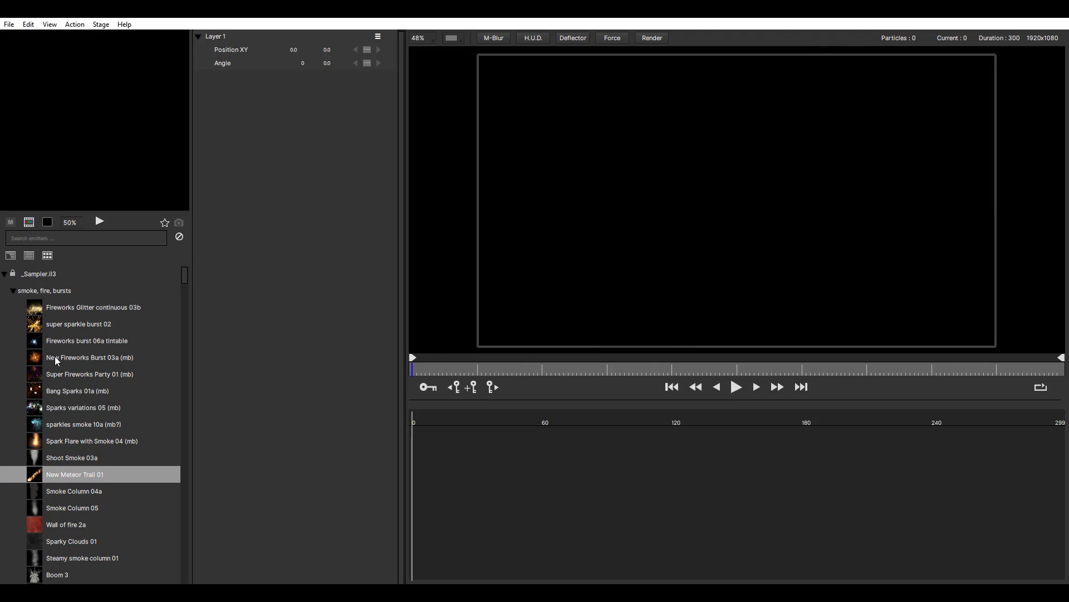
{"action": "left_click", "coordinate": [4, 273]}
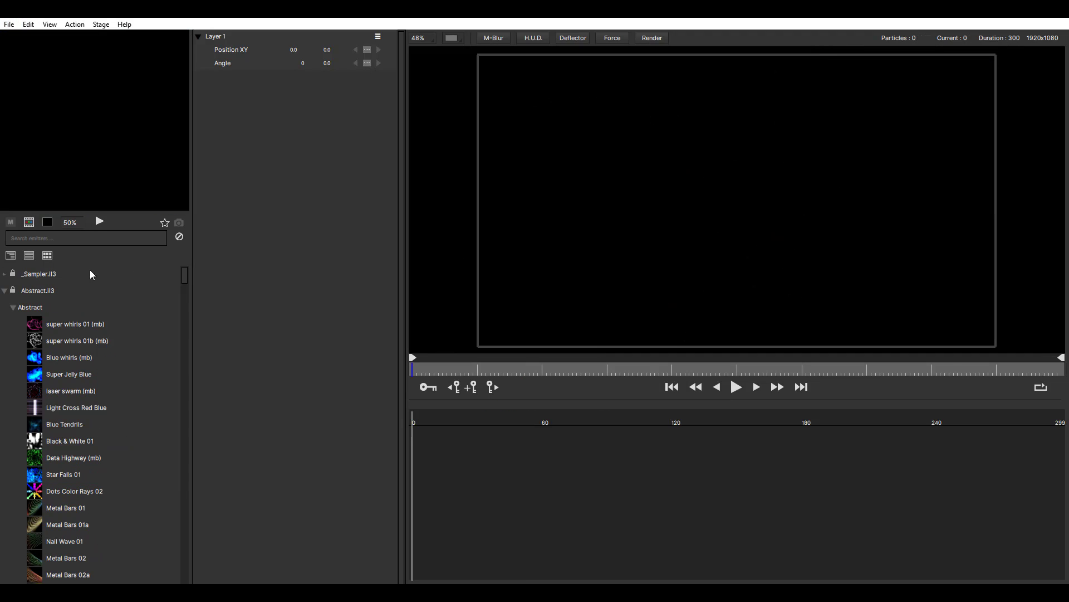
{"action": "left_click", "coordinate": [13, 307]}
{"action": "left_click", "coordinate": [5, 323]}
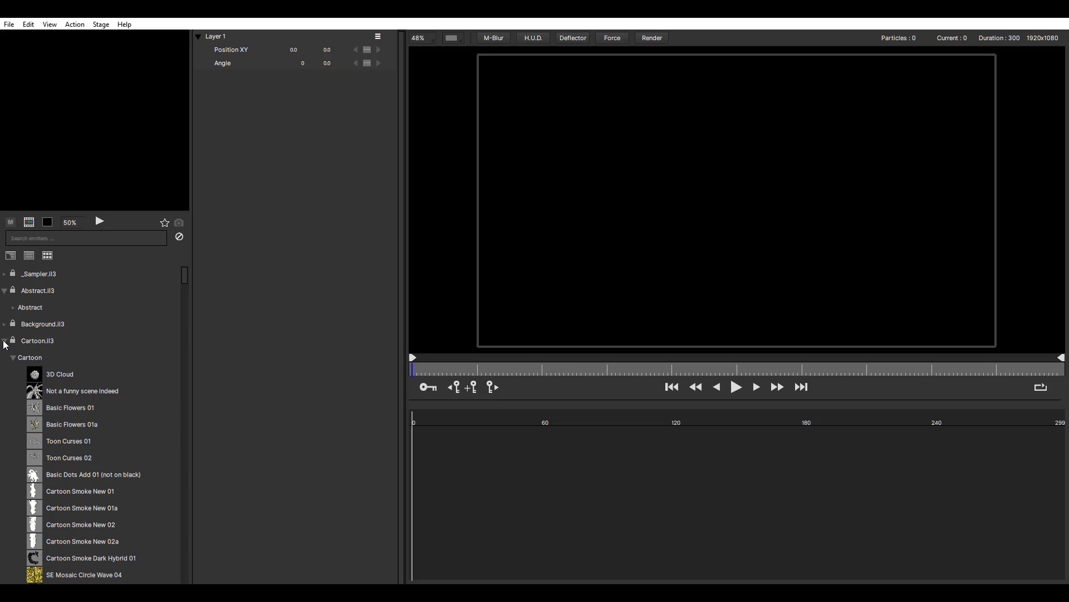
{"action": "left_click", "coordinate": [5, 340]}
{"action": "left_click", "coordinate": [5, 357]}
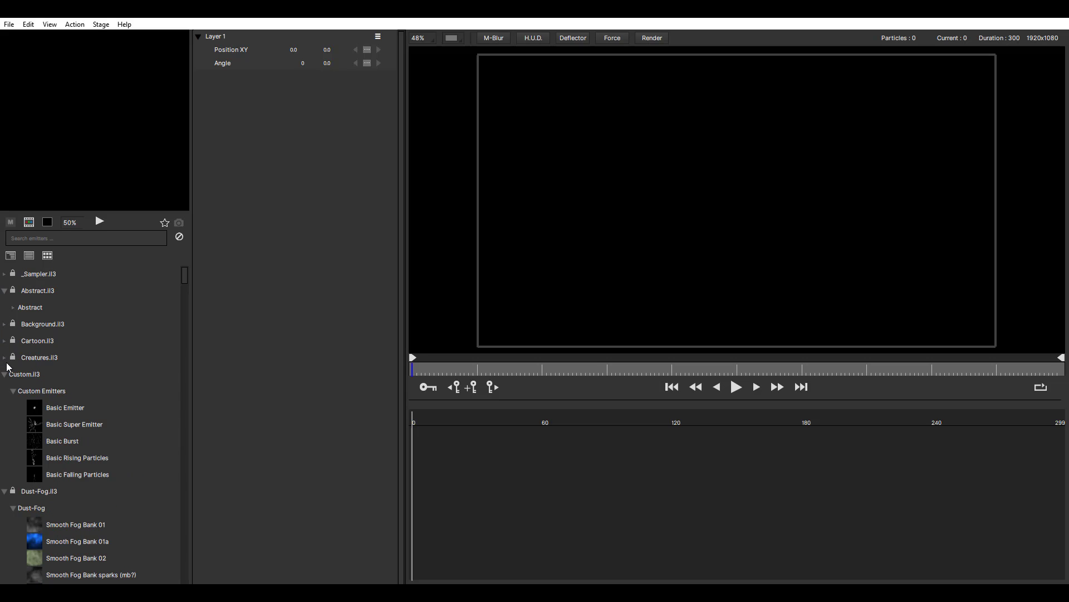
Step: Browse the emitters from _Sampler.il3 down to the Fireworks category and place fireworks fountain 01 at about X -38, Y 508 on the stage
{"action": "left_click", "coordinate": [41, 273]}
{"action": "left_click", "coordinate": [4, 274]}
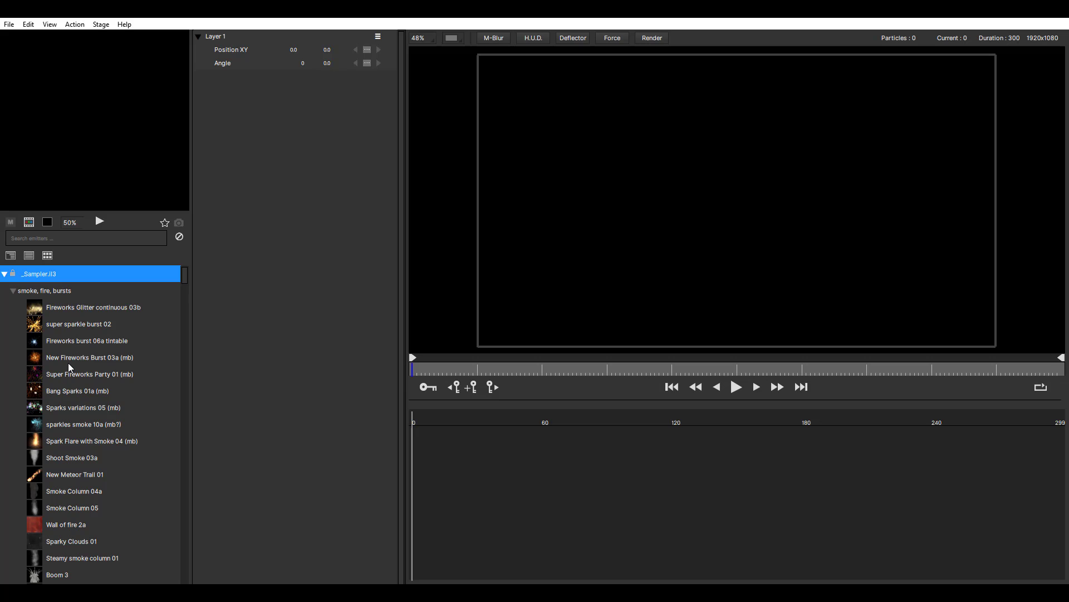
{"action": "scroll", "coordinate": [68, 363], "scroll_direction": "down", "scroll_amount": 5}
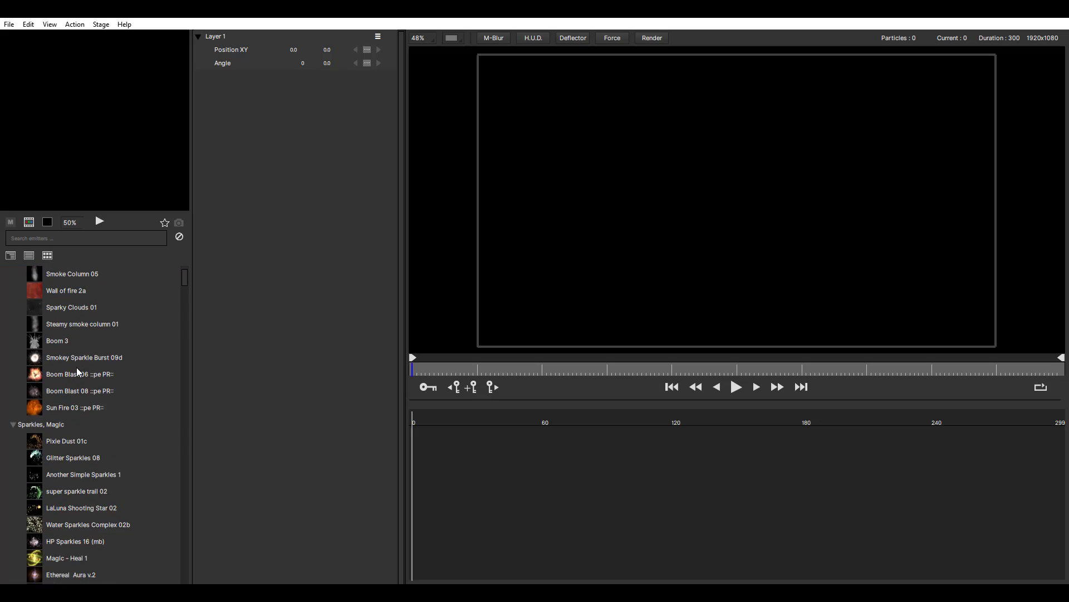
{"action": "scroll", "coordinate": [75, 372], "scroll_direction": "down", "scroll_amount": 4}
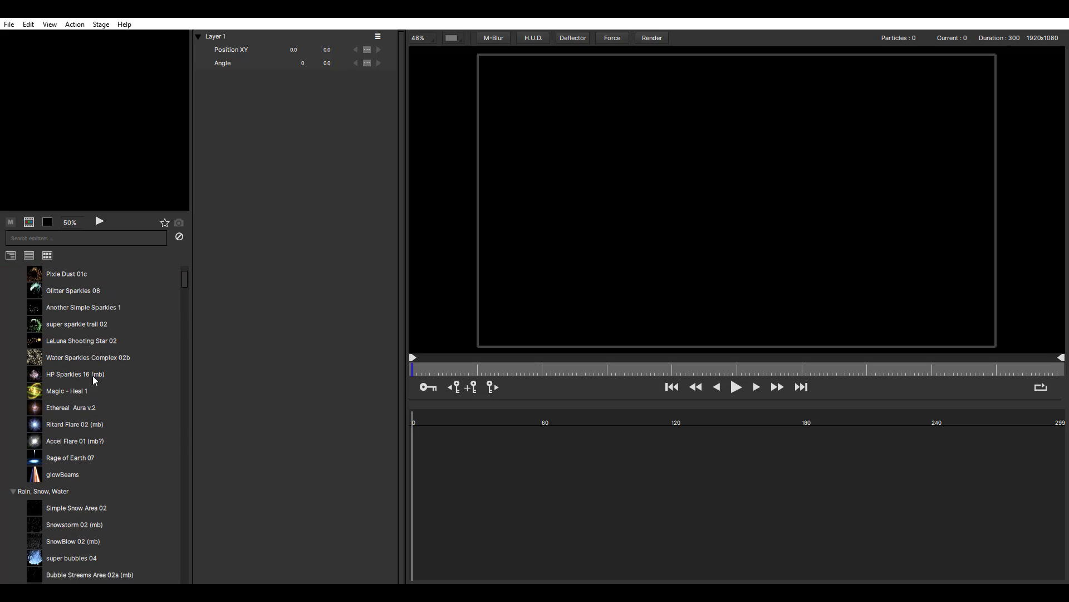
{"action": "scroll", "coordinate": [92, 376], "scroll_direction": "down", "scroll_amount": 9}
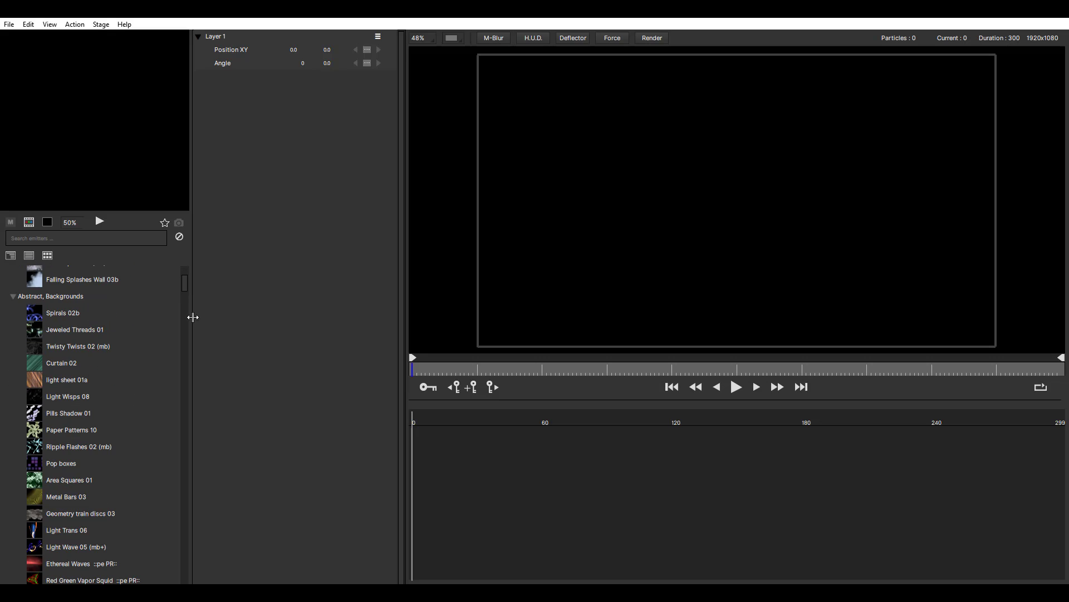
{"action": "left_click_drag", "start_coordinate": [185, 286], "coordinate": [187, 342]}
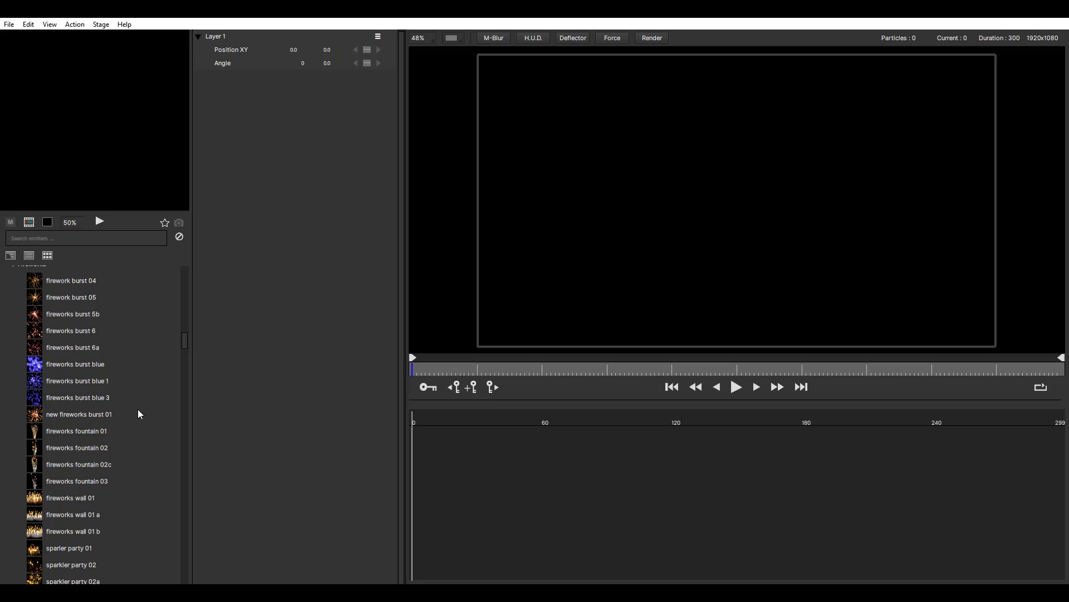
{"action": "left_click", "coordinate": [75, 421]}
{"action": "left_click", "coordinate": [76, 428]}
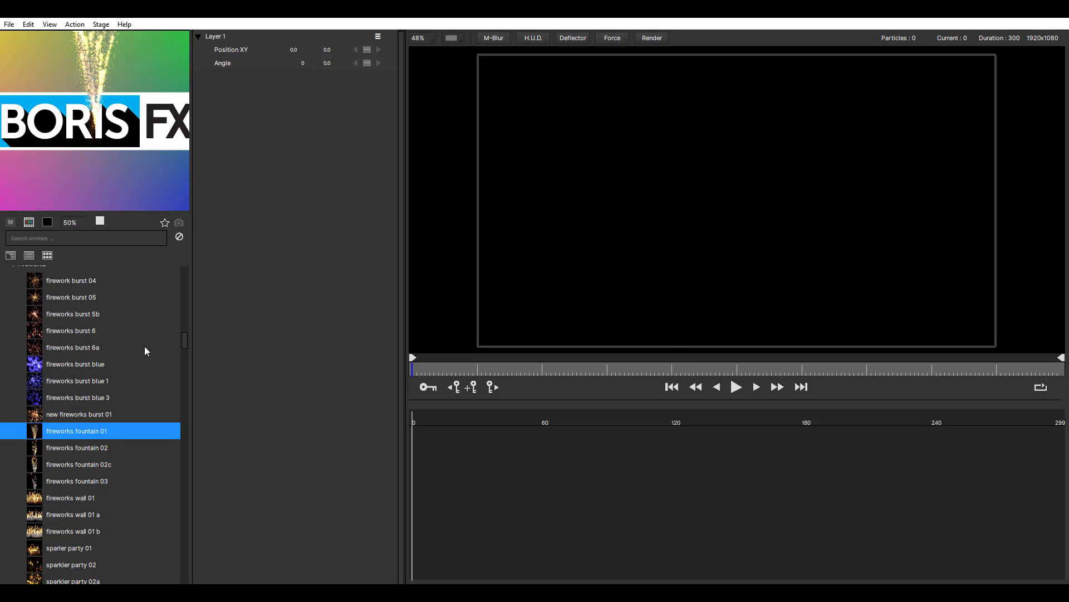
{"action": "left_click", "coordinate": [727, 336]}
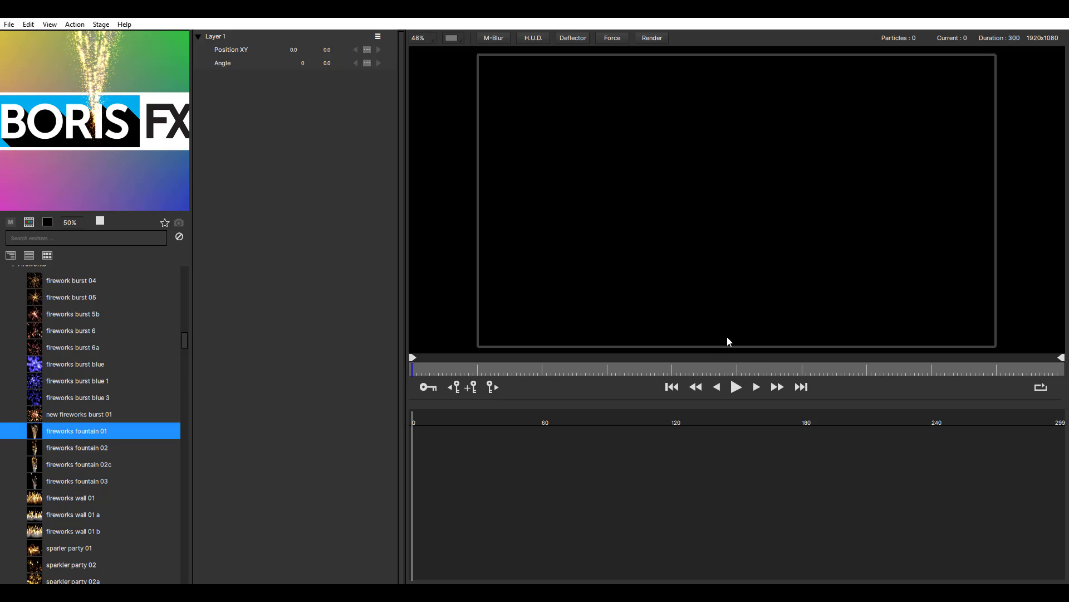
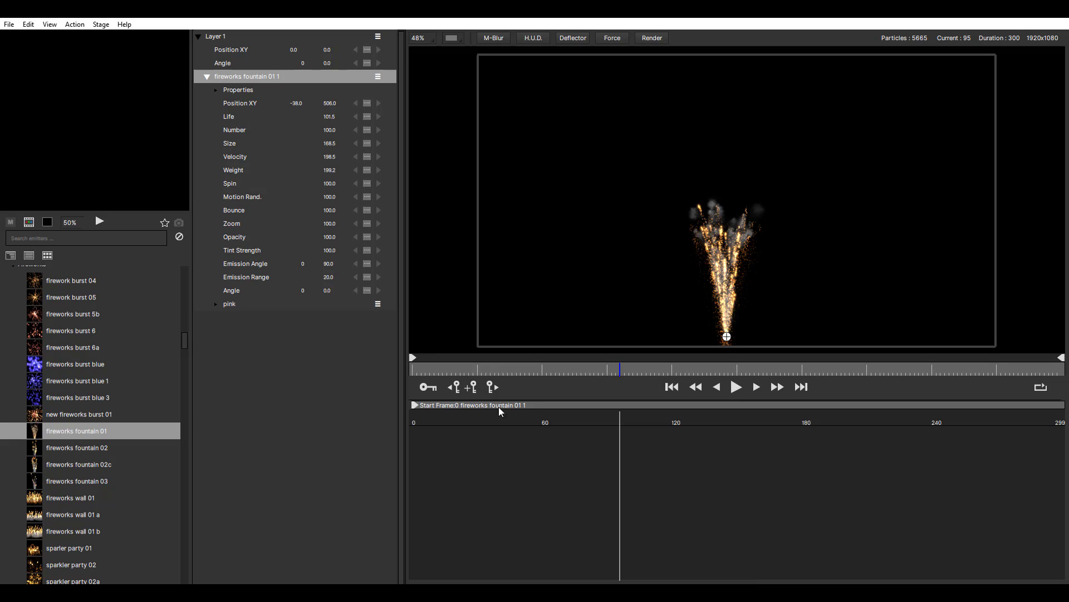
Step: Turn on animate mode and keyframe the fountain emitter at frame 61 to about X 571, Y 504
{"action": "left_click", "coordinate": [671, 387]}
{"action": "left_click", "coordinate": [433, 391]}
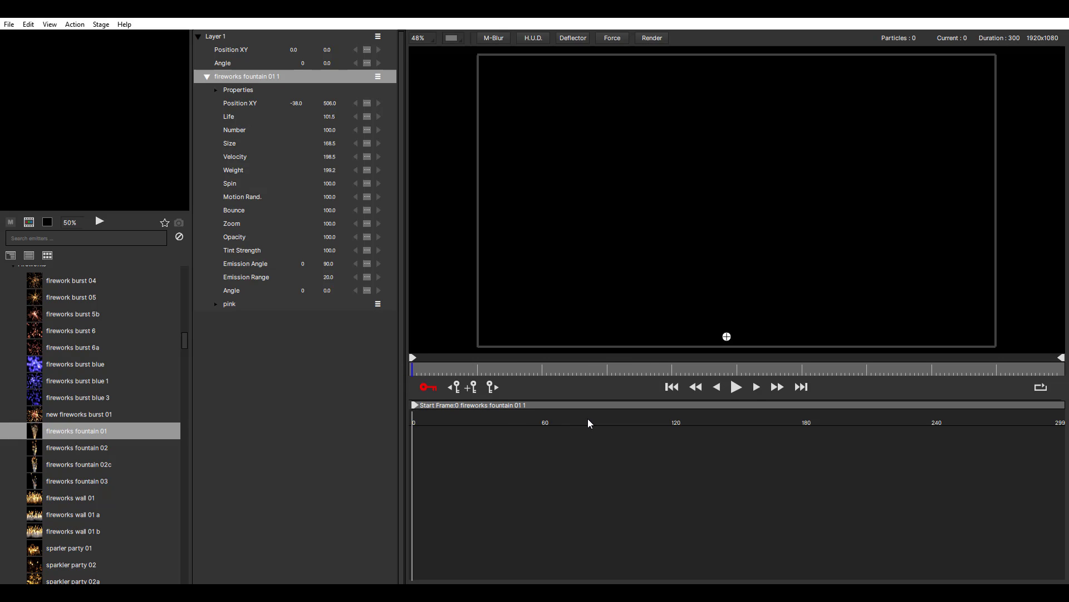
{"action": "left_click", "coordinate": [545, 423]}
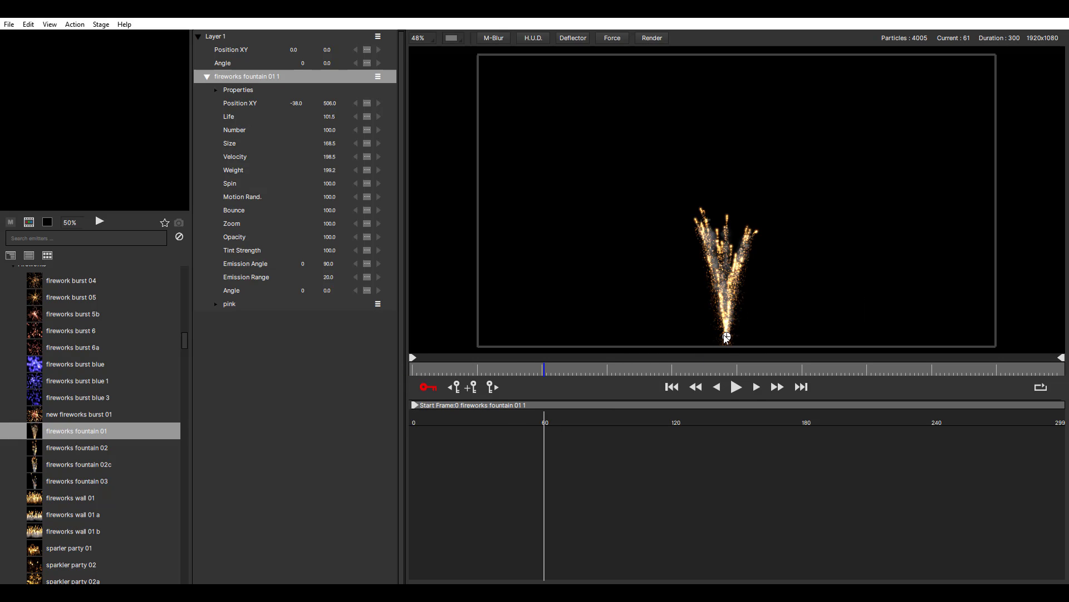
{"action": "left_click", "coordinate": [850, 323]}
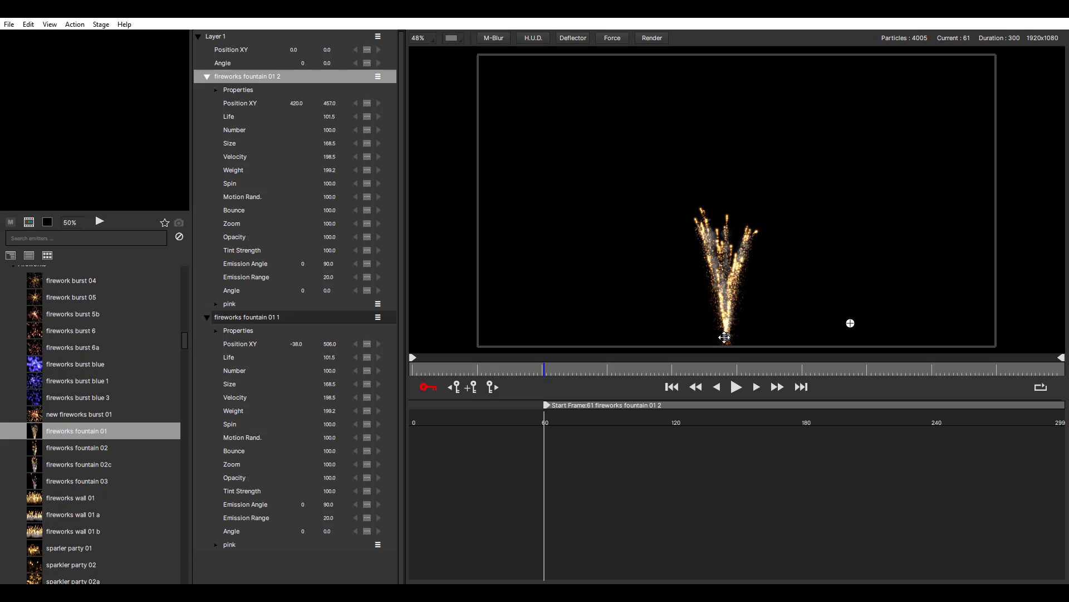
{"action": "key", "text": "Delete"}
{"action": "left_click", "coordinate": [731, 334]}
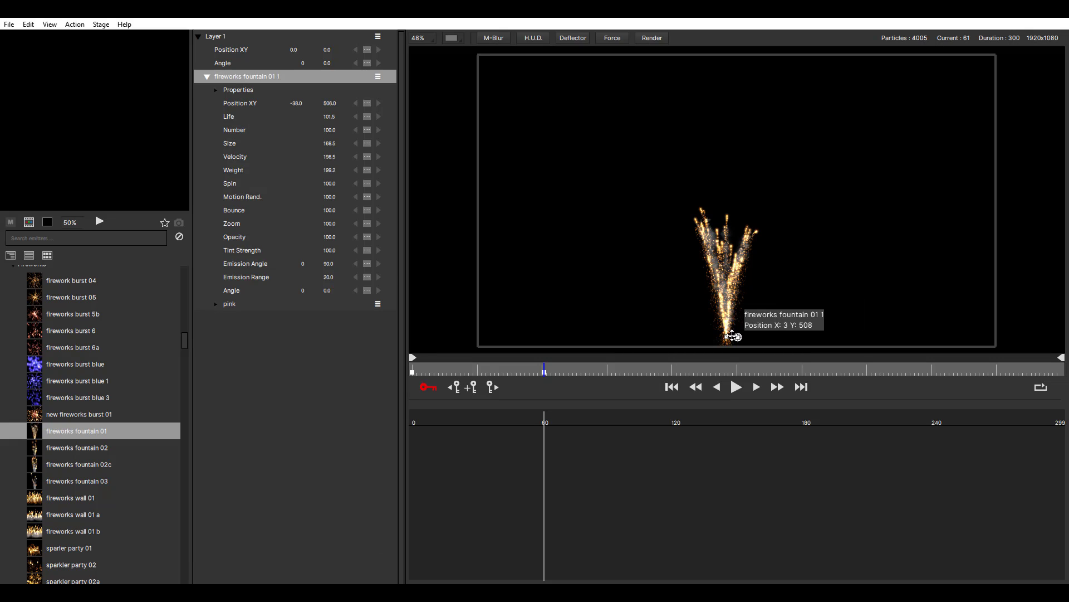
{"action": "left_click_drag", "start_coordinate": [731, 335], "coordinate": [891, 335]}
Step: Add a position keyframe for the fountain at frame 122 at about X 123, Y 57, and preview the motion
{"action": "left_click", "coordinate": [675, 369]}
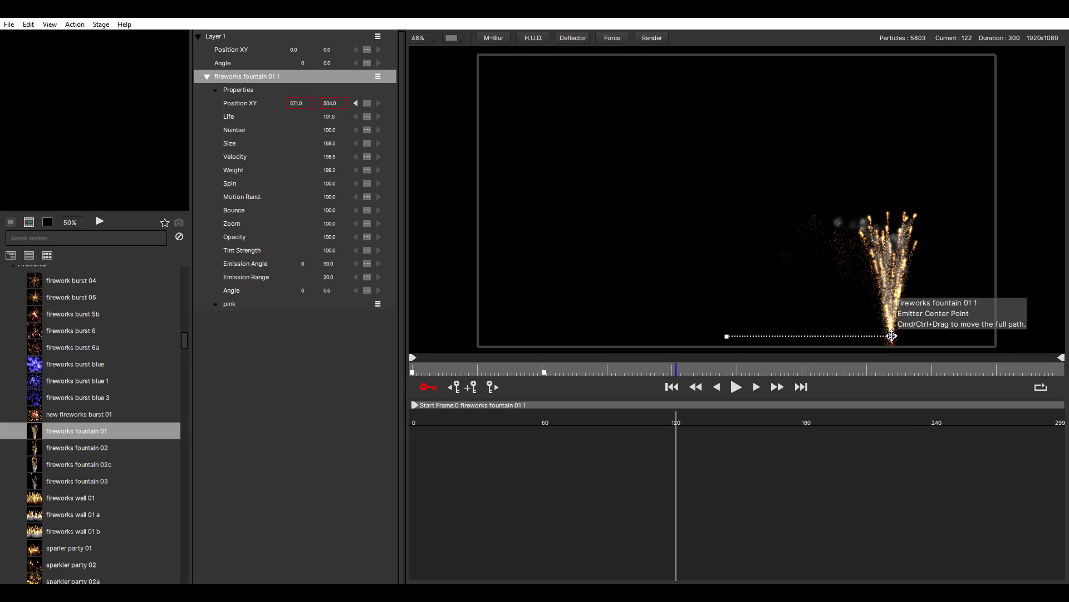
{"action": "mouse_move", "coordinate": [891, 336]}
{"action": "left_mouse_down"}
{"action": "mouse_move", "coordinate": [860, 287]}
{"action": "mouse_move", "coordinate": [771, 215]}
{"action": "left_mouse_up"}
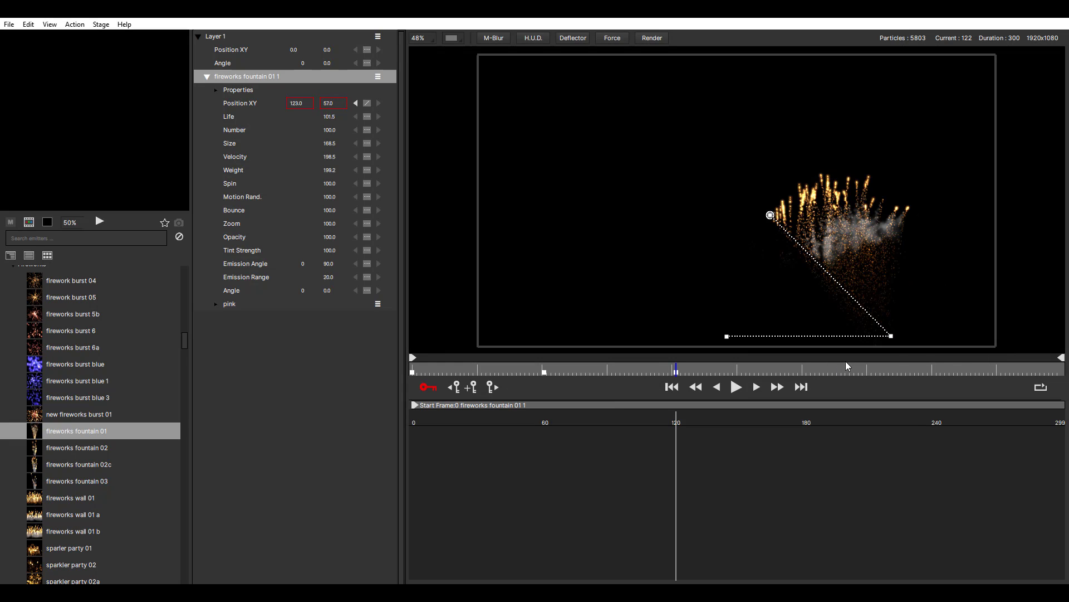
{"action": "left_click", "coordinate": [672, 387]}
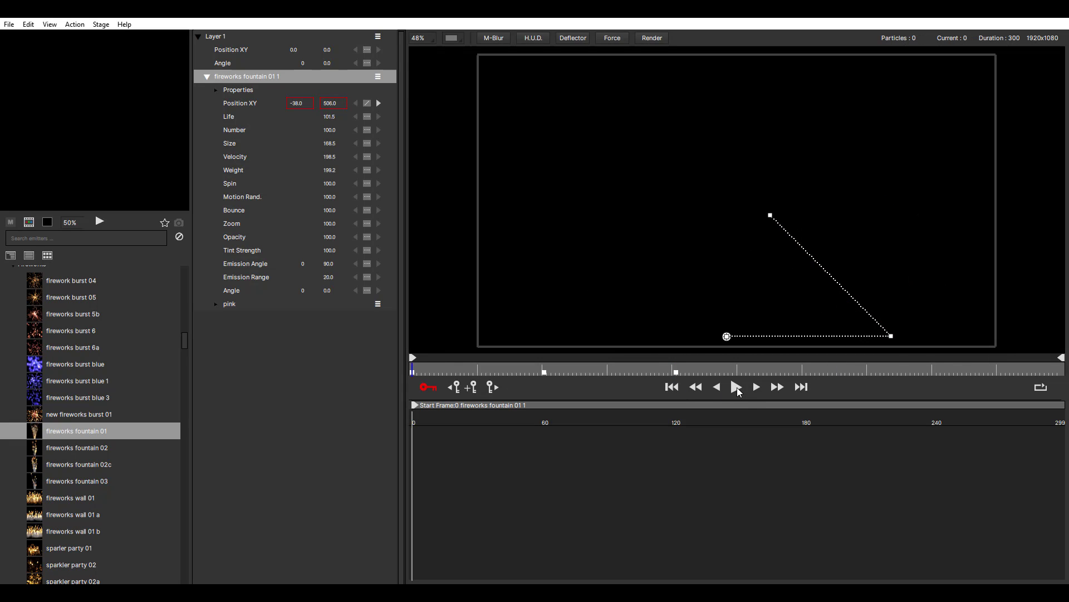
{"action": "left_click", "coordinate": [736, 386]}
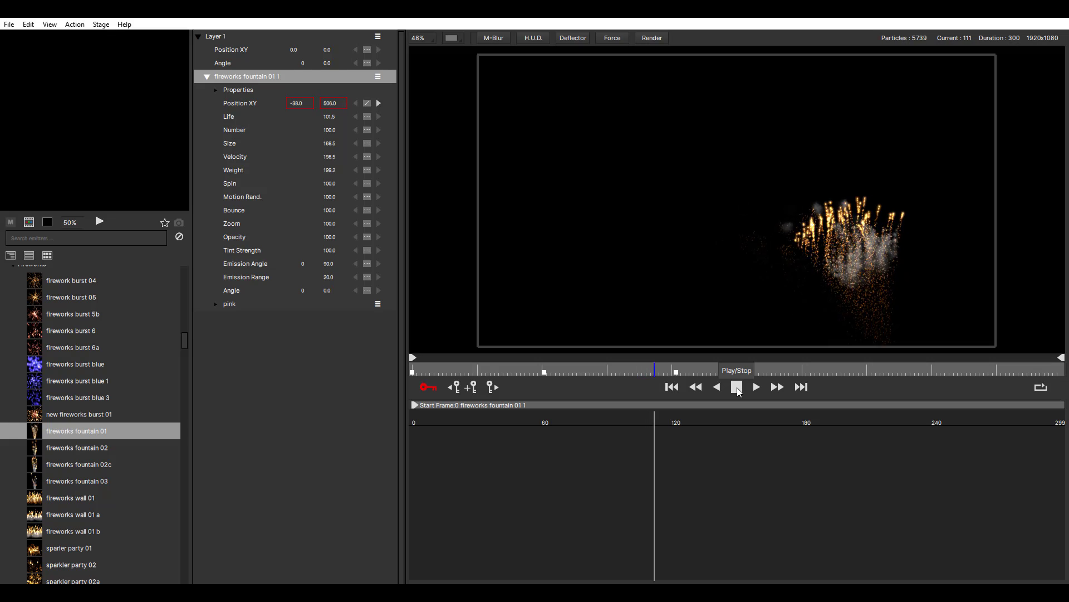
{"action": "left_click", "coordinate": [737, 387]}
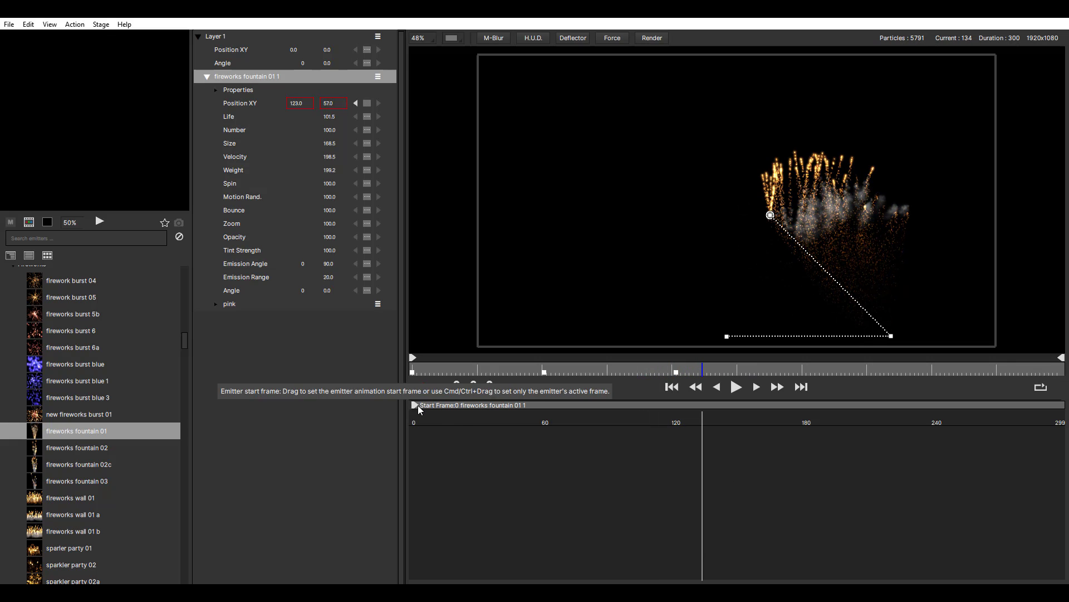
{"action": "left_click_drag", "start_coordinate": [701, 370], "coordinate": [412, 381]}
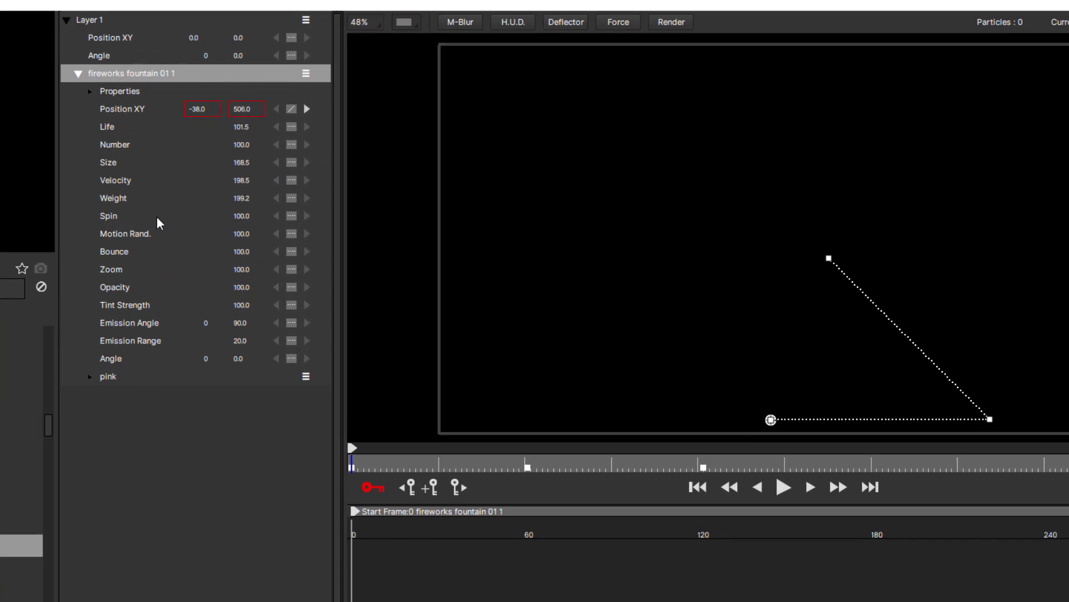
Step: Set the fountain's frame 0 position keyframe to Bezier and bend the first path segment upward with its handle
{"action": "left_click", "coordinate": [291, 109]}
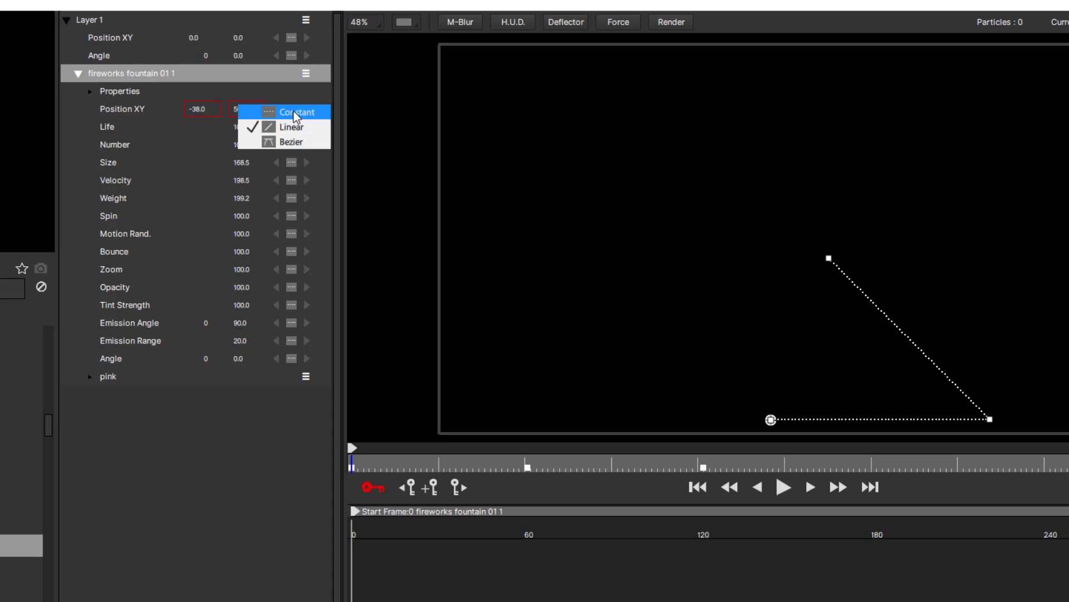
{"action": "left_click", "coordinate": [306, 143]}
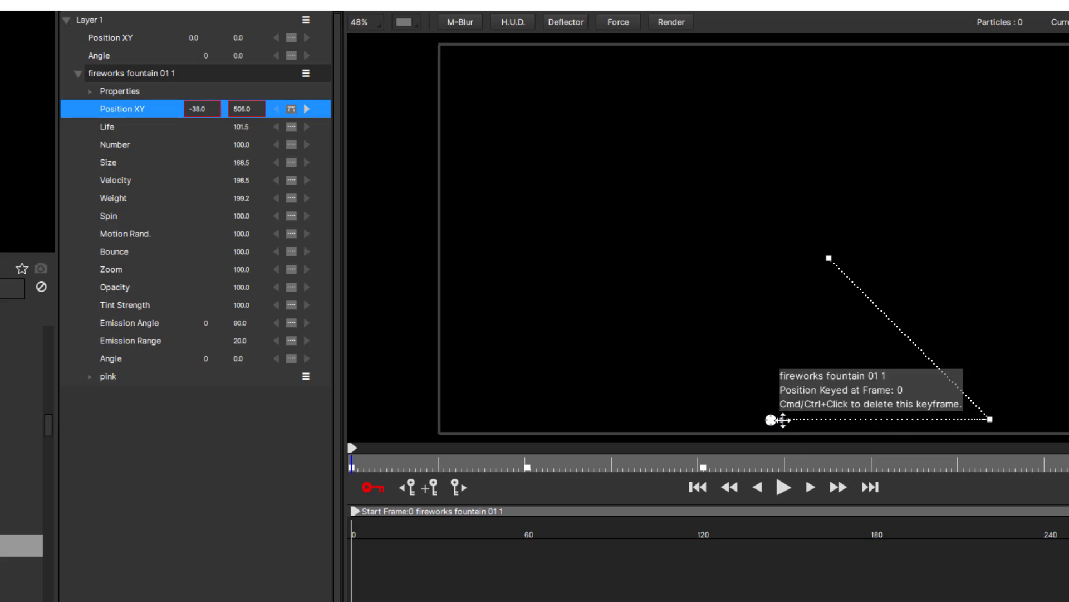
{"action": "left_click_drag", "start_coordinate": [783, 422], "coordinate": [871, 352]}
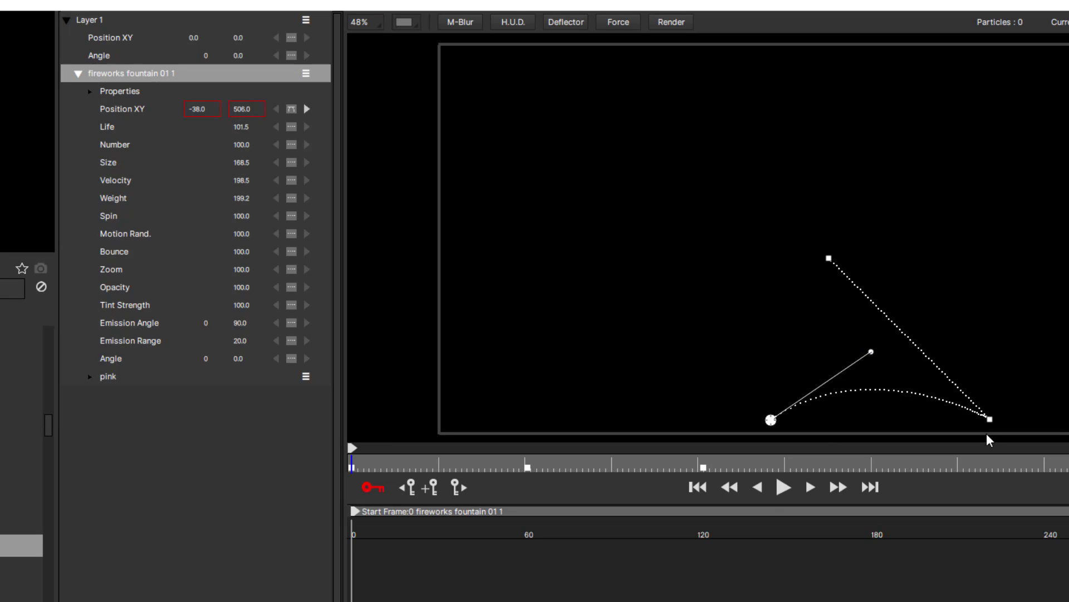
Step: Set the fountain's frame 61 position keyframe to Bezier and extend its handle up and to the right
{"action": "left_click", "coordinate": [528, 462]}
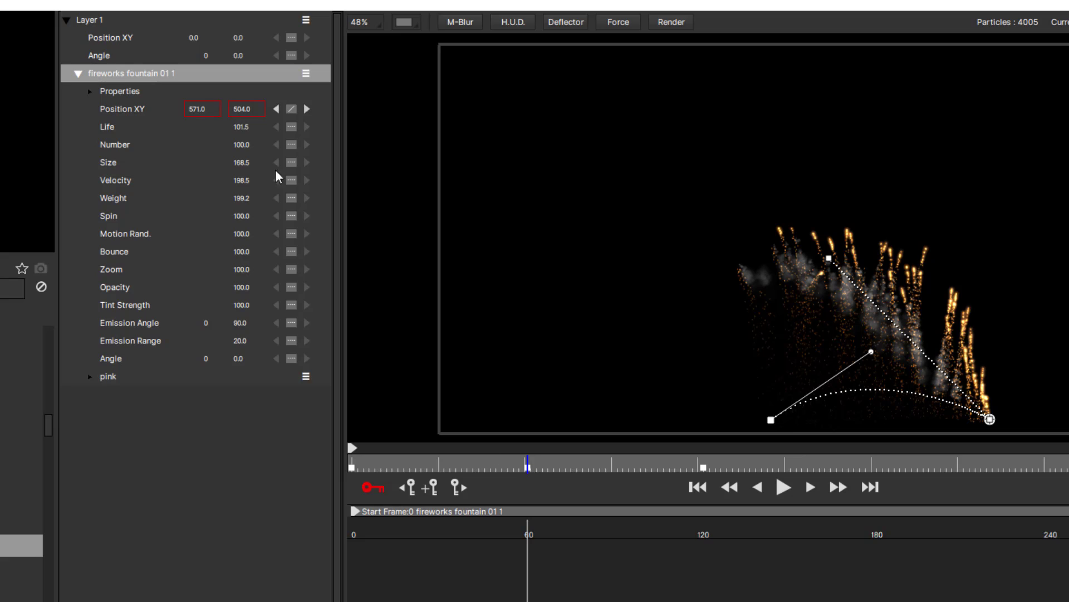
{"action": "left_click", "coordinate": [292, 112]}
{"action": "left_click", "coordinate": [291, 109]}
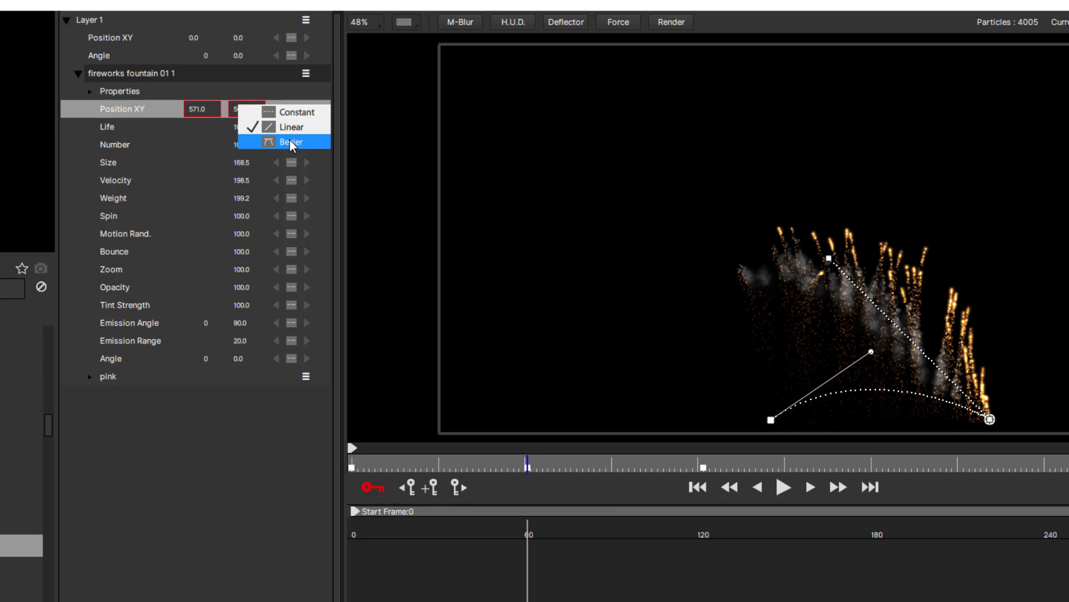
{"action": "left_click", "coordinate": [290, 140]}
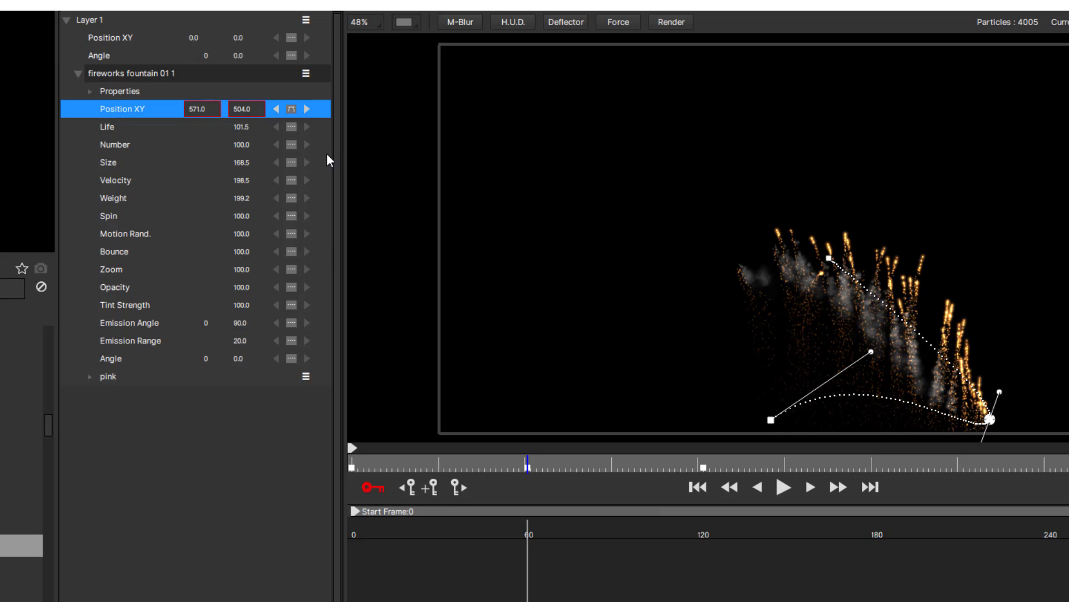
{"action": "left_click", "coordinate": [1042, 359]}
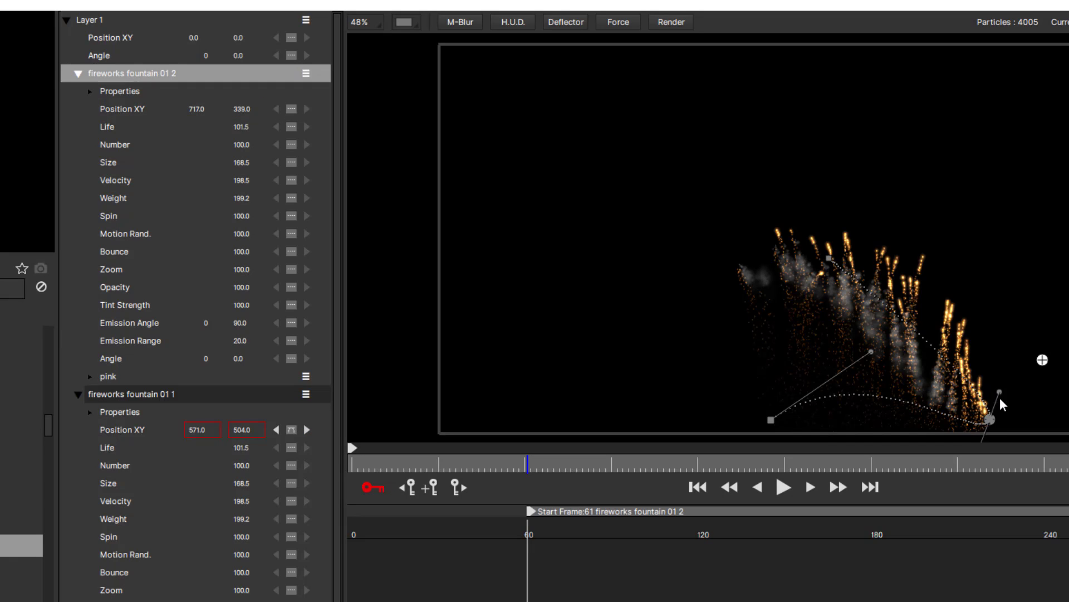
{"action": "key", "text": "ctrl+z"}
{"action": "left_click_drag", "start_coordinate": [1000, 393], "coordinate": [1029, 366]}
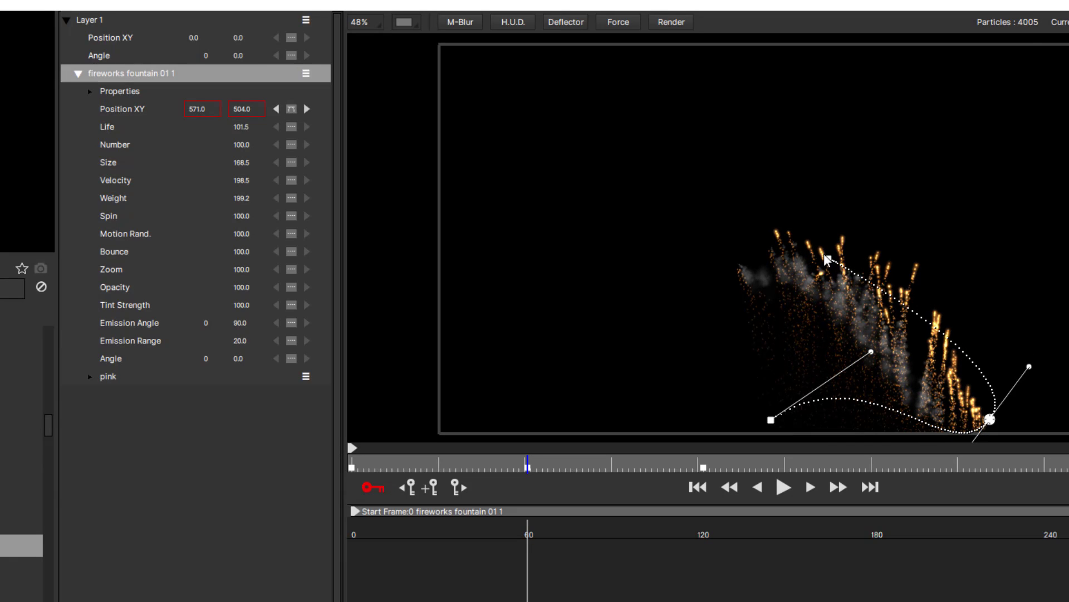
Step: Move the last path keyframe to about X 672, Y -255 and preview the curved motion
{"action": "left_click_drag", "start_coordinate": [830, 258], "coordinate": [1051, 135]}
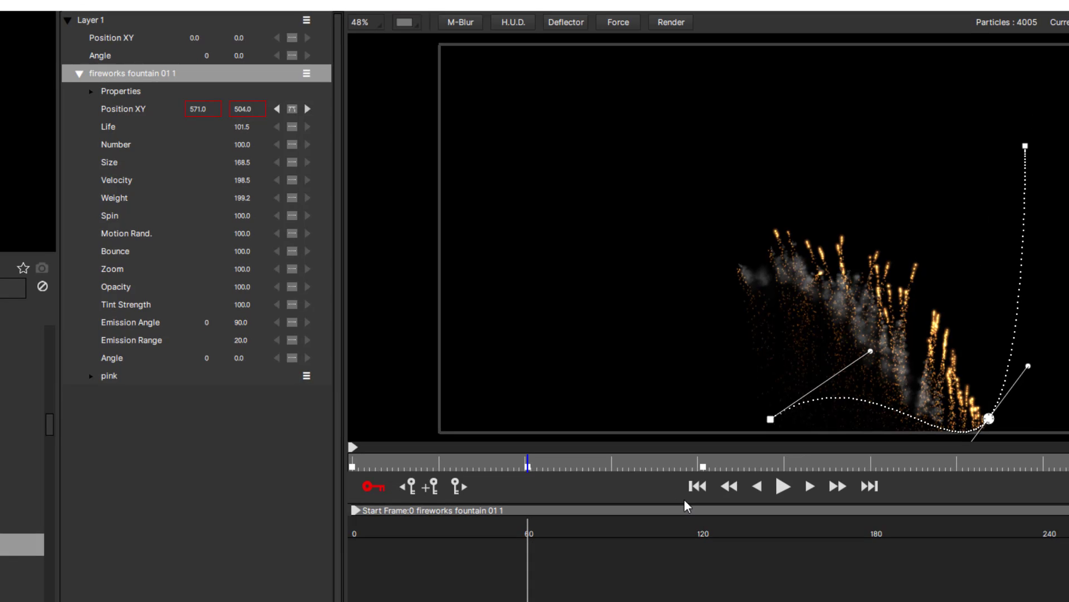
{"action": "left_click", "coordinate": [783, 489]}
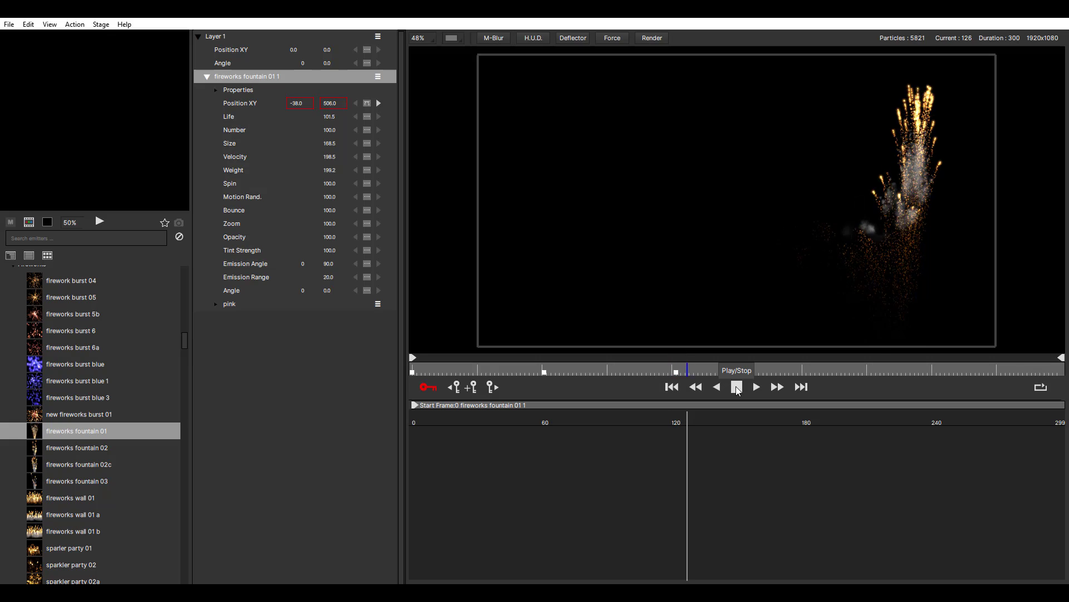
{"action": "left_click", "coordinate": [736, 388]}
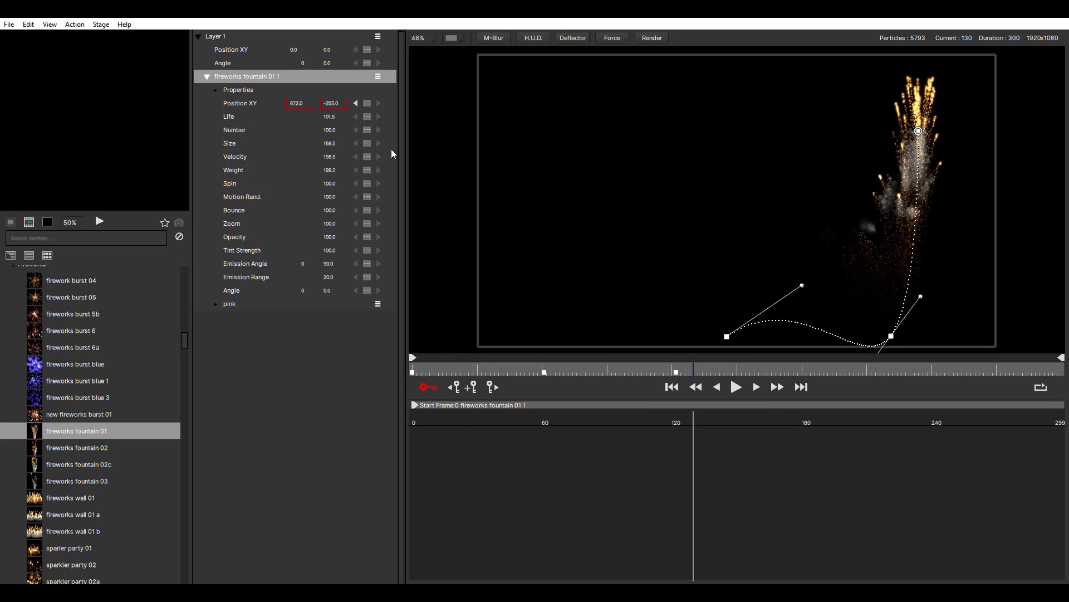
Step: Delete the fireworks fountain 01 emitter and replace Layer 1 with a newly added layer
{"action": "left_click", "coordinate": [249, 76]}
{"action": "key", "text": "Delete"}
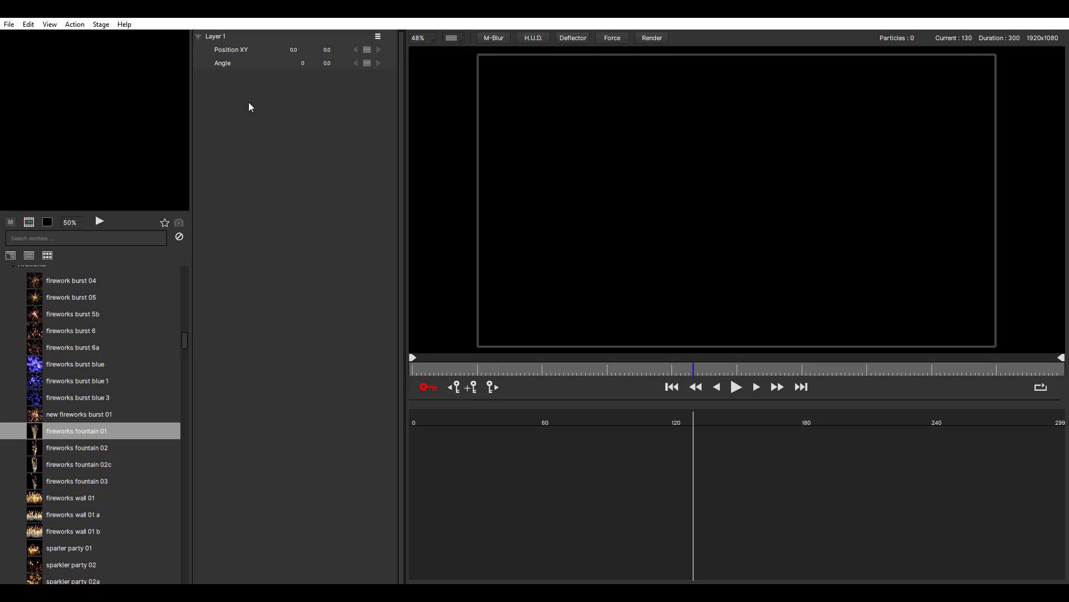
{"action": "left_click", "coordinate": [378, 36]}
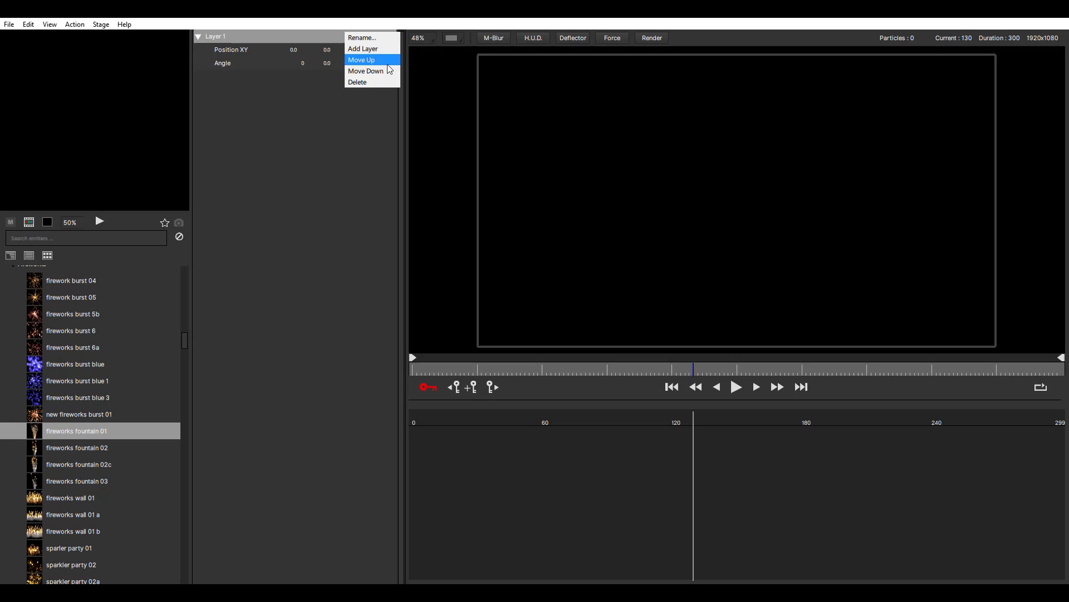
{"action": "left_click", "coordinate": [377, 53]}
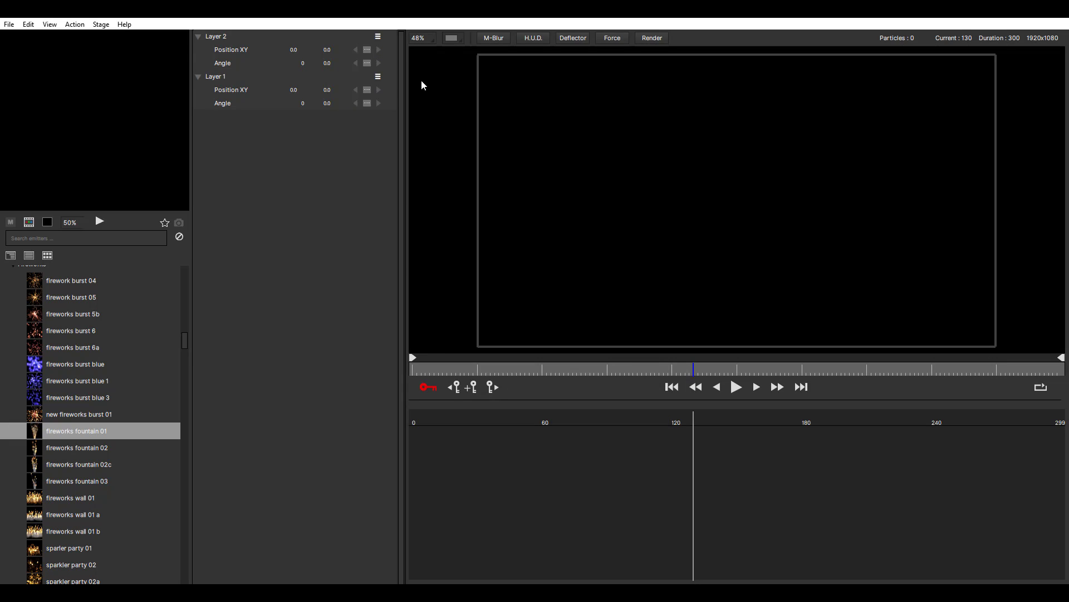
{"action": "left_click", "coordinate": [378, 77]}
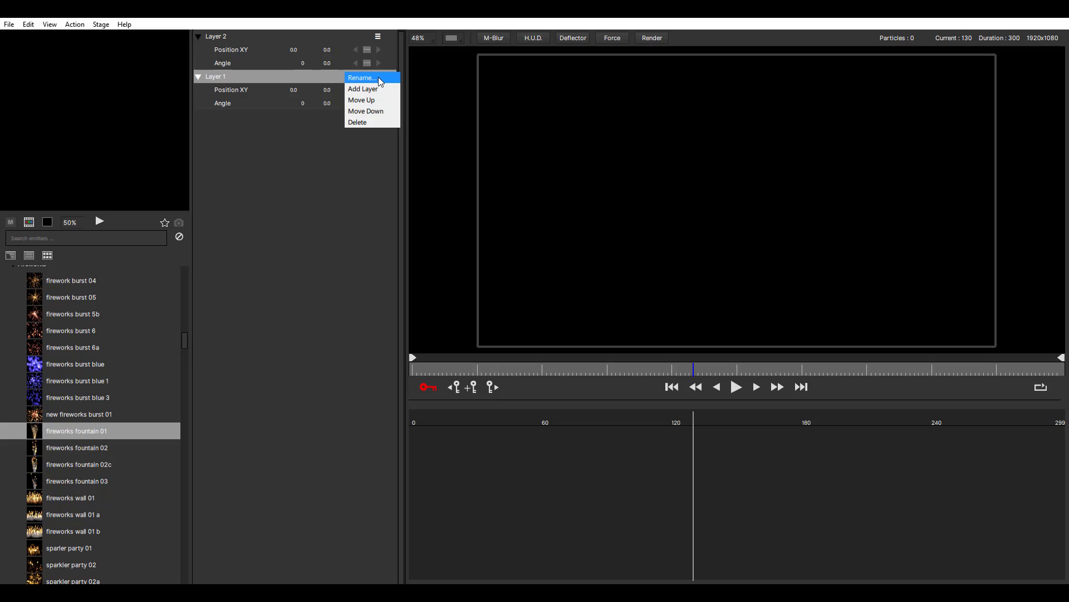
{"action": "left_click", "coordinate": [371, 122]}
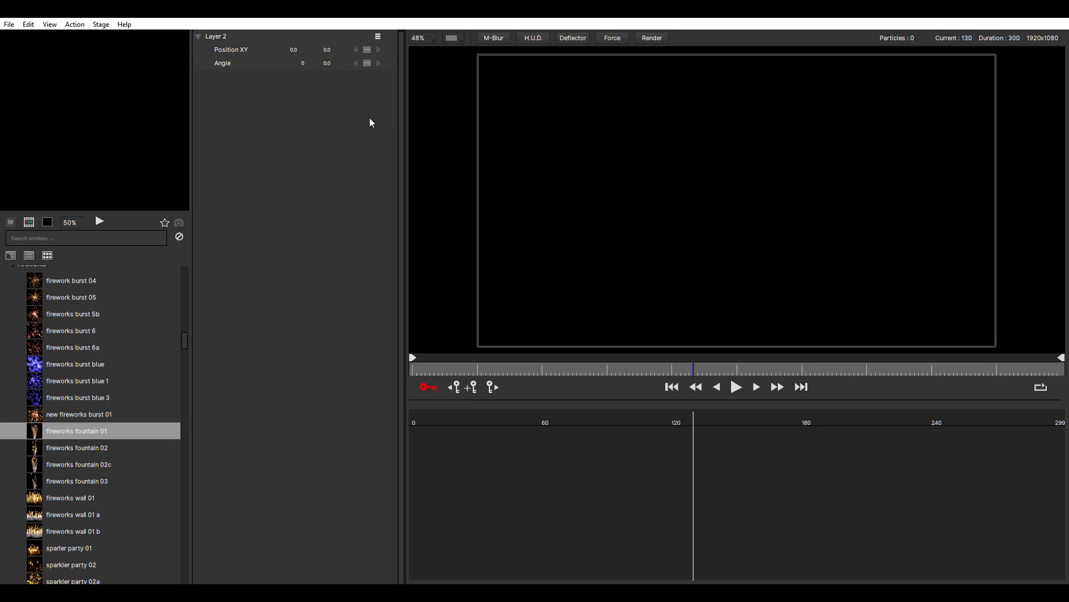
Step: Place new fireworks burst 01 at about X -26, Y -84 from frame 0 with animate mode off, and preview it
{"action": "left_click", "coordinate": [112, 414]}
{"action": "scroll", "coordinate": [149, 391], "scroll_direction": "down", "scroll_amount": 1}
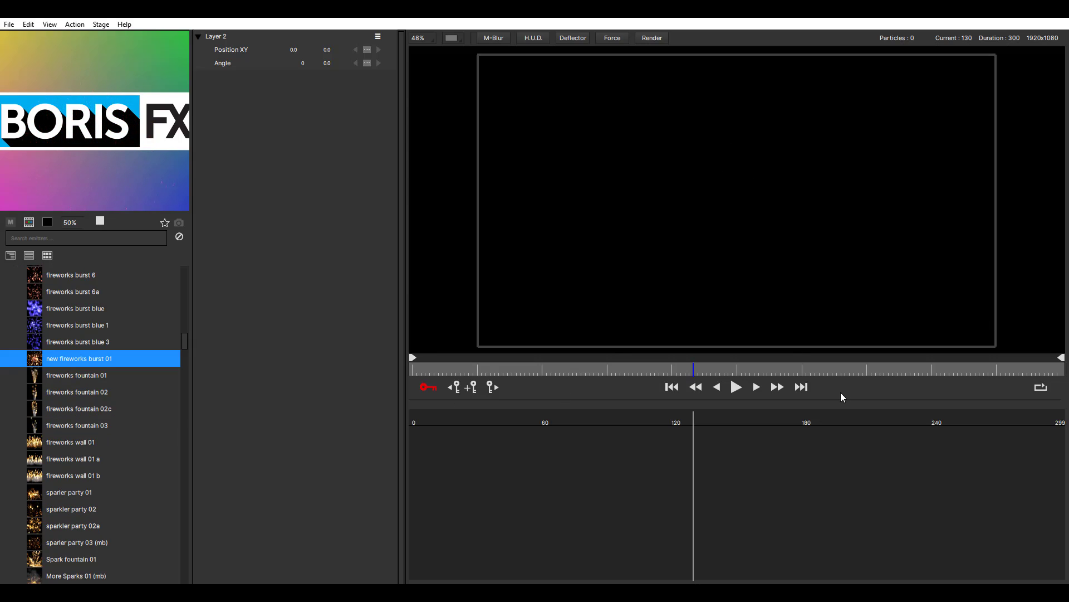
{"action": "left_click", "coordinate": [675, 388]}
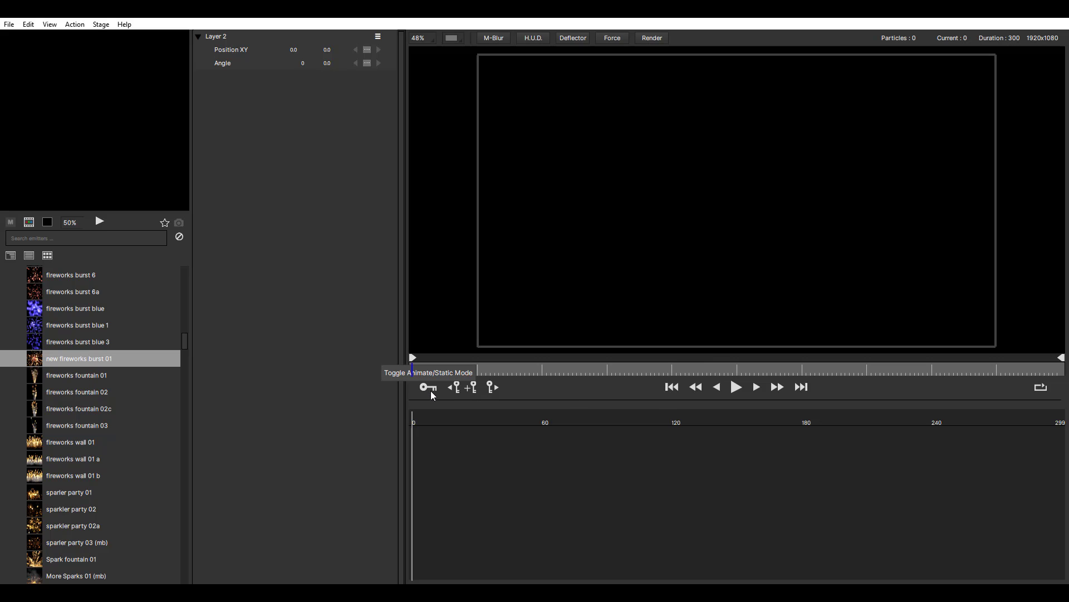
{"action": "left_click", "coordinate": [100, 221]}
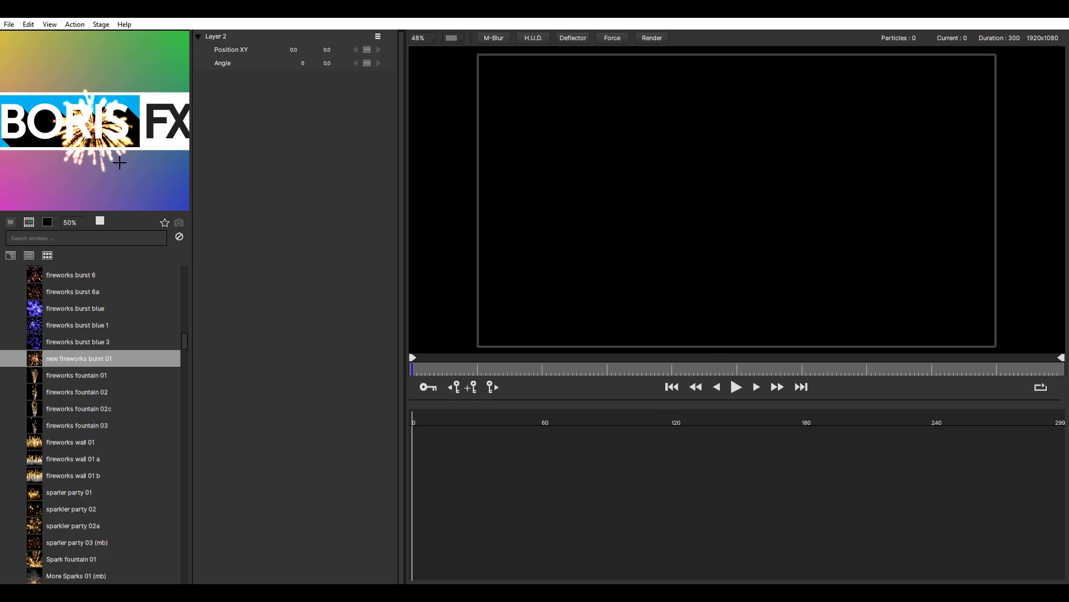
{"action": "left_click", "coordinate": [730, 177]}
{"action": "left_click", "coordinate": [725, 390]}
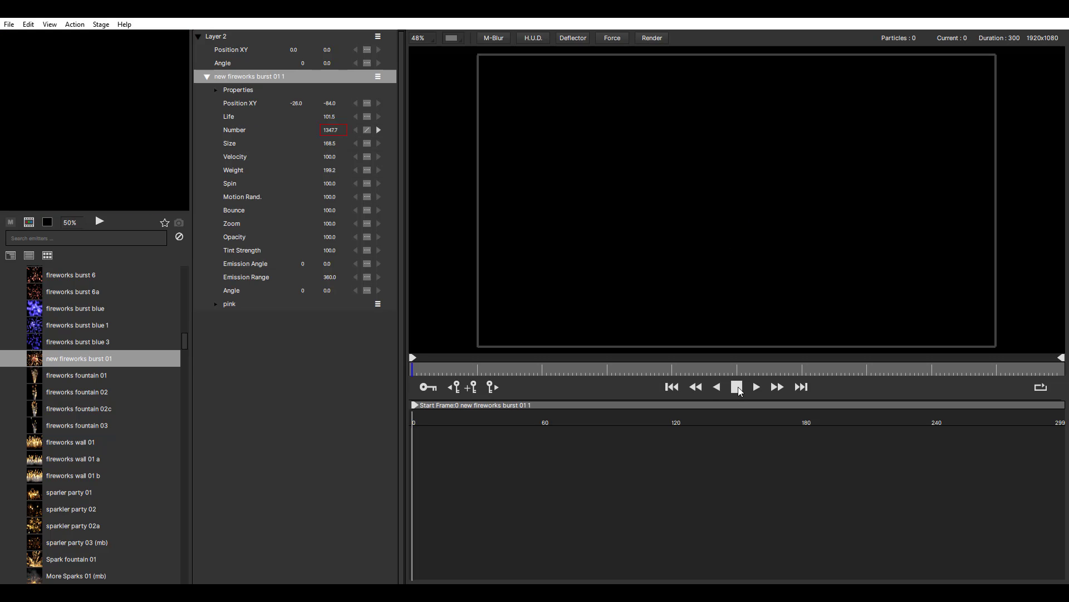
{"action": "left_click", "coordinate": [673, 387]}
Step: Draw a closed four-sided deflector below the burst emitter and preview its effect on the particles
{"action": "left_click", "coordinate": [573, 38]}
{"action": "left_click", "coordinate": [595, 204]}
{"action": "left_click", "coordinate": [887, 199]}
{"action": "left_click", "coordinate": [894, 325]}
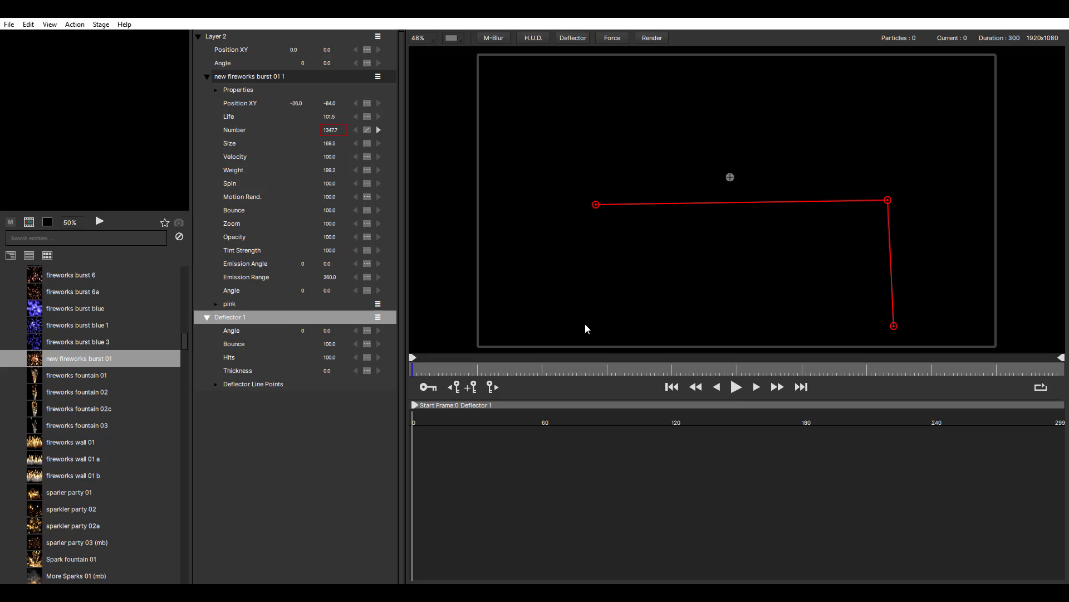
{"action": "left_click", "coordinate": [581, 321]}
{"action": "left_click", "coordinate": [596, 205]}
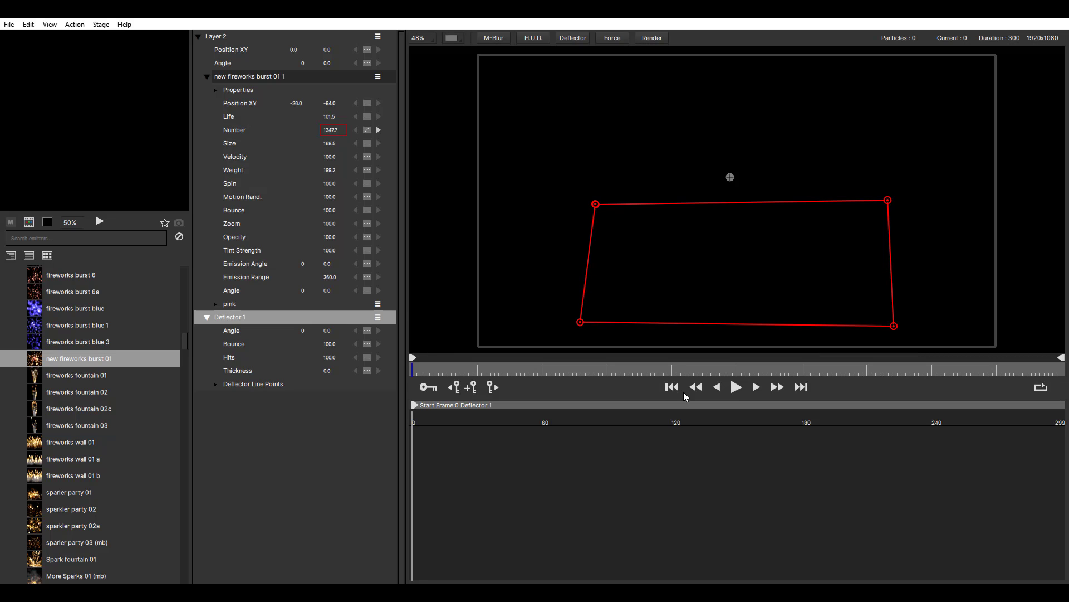
{"action": "left_click", "coordinate": [737, 388]}
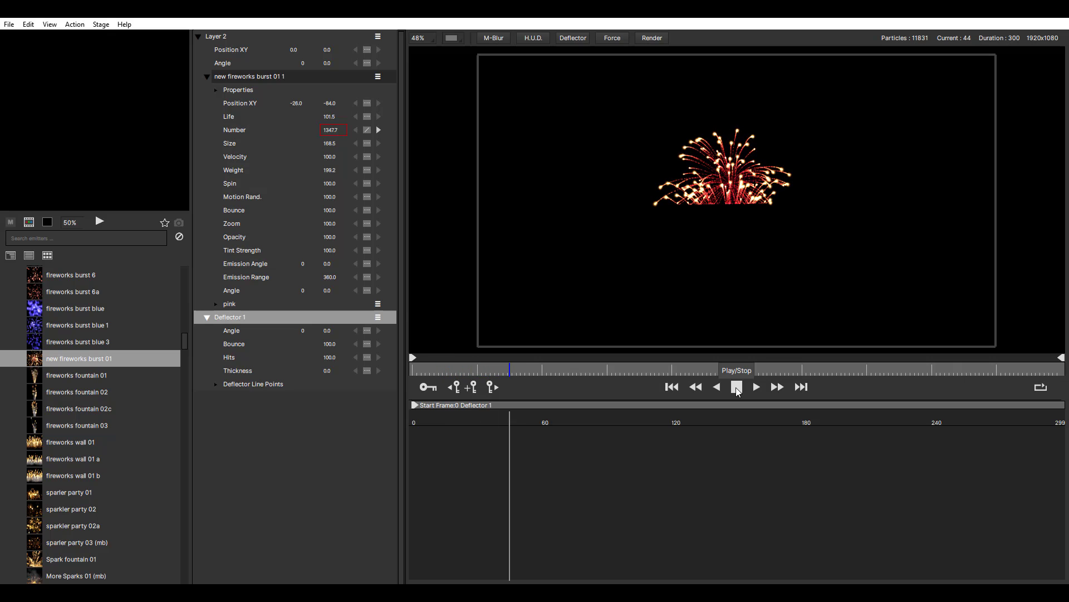
{"action": "left_click", "coordinate": [737, 387]}
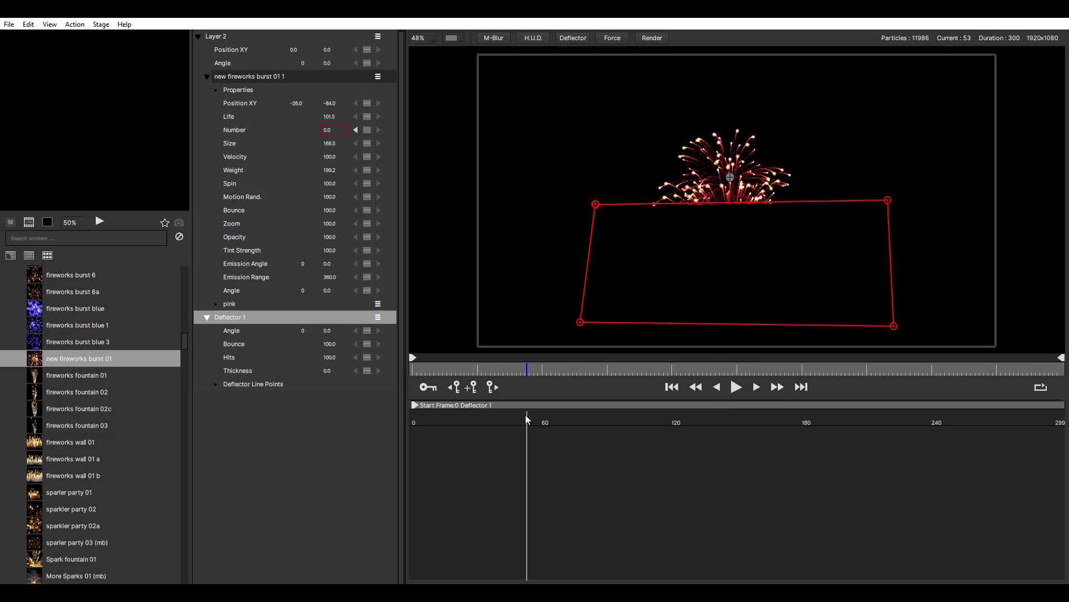
{"action": "left_click", "coordinate": [673, 388]}
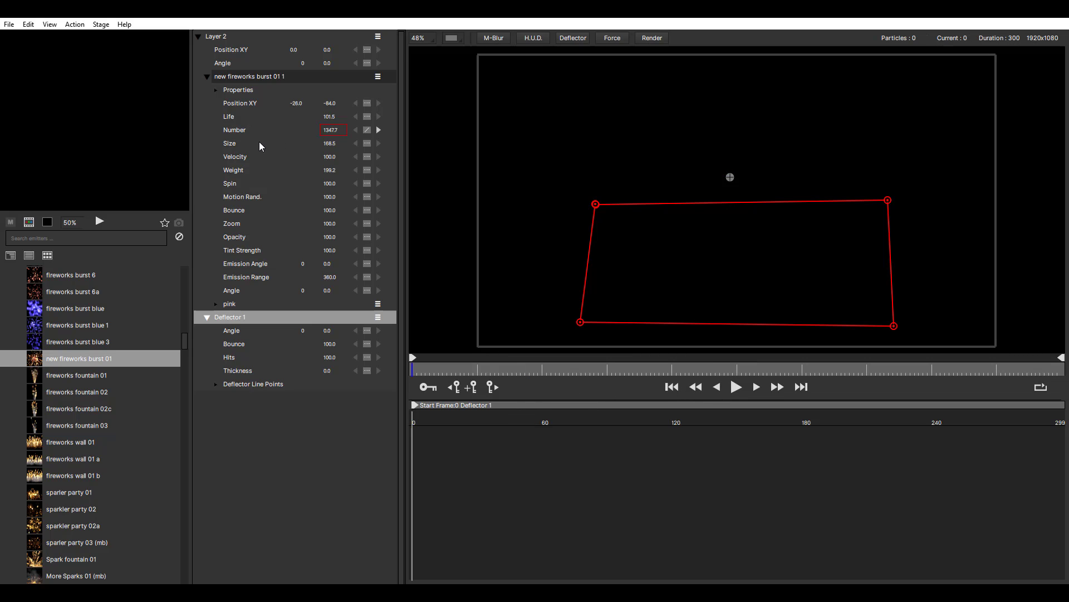
Step: Set the burst emitter's Life to 152.5, Number to 1387.7 and Size to 397.5, and preview the particles hitting the deflector
{"action": "left_click_drag", "start_coordinate": [345, 140], "coordinate": [444, 155]}
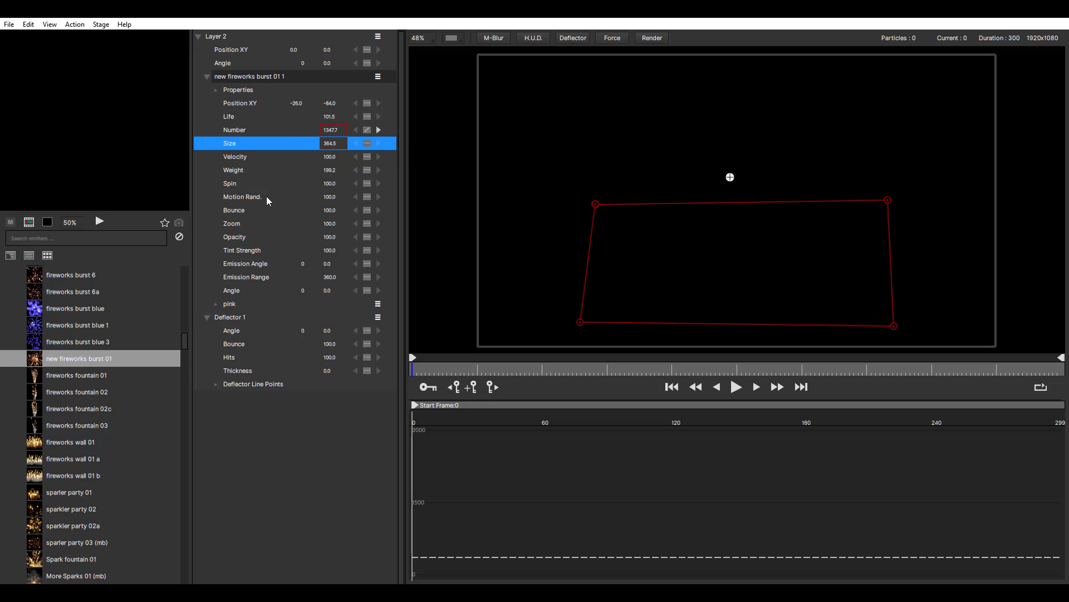
{"action": "left_click", "coordinate": [236, 318]}
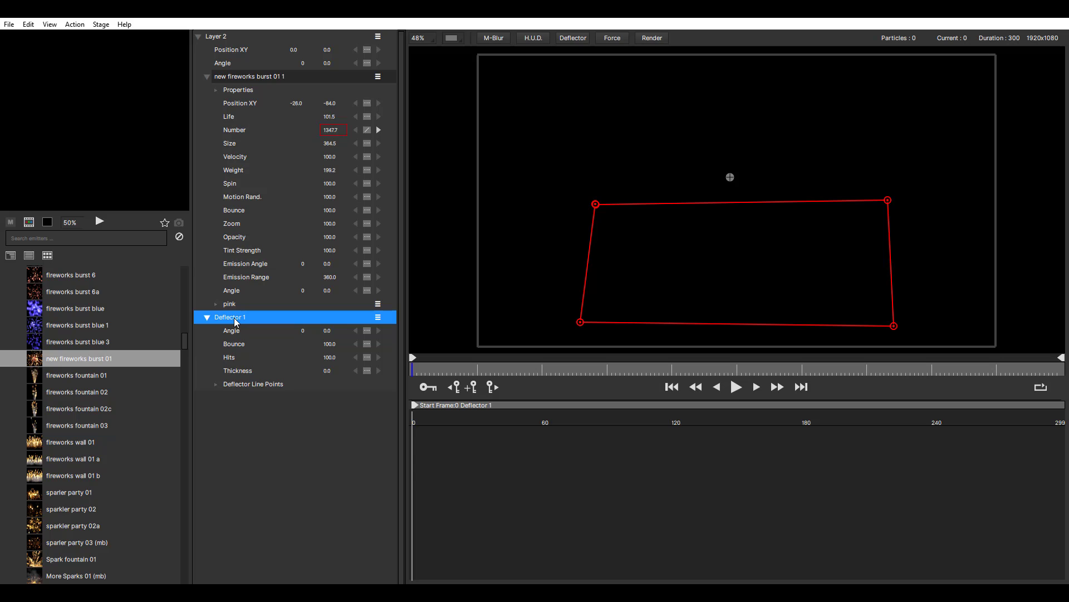
{"action": "left_click", "coordinate": [250, 78]}
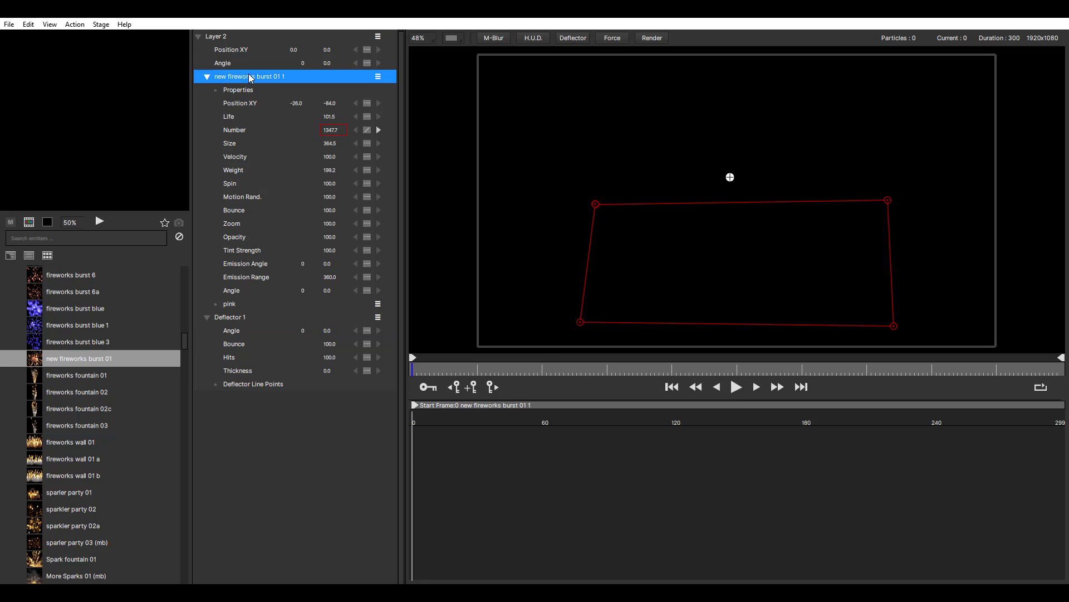
{"action": "left_click", "coordinate": [248, 319]}
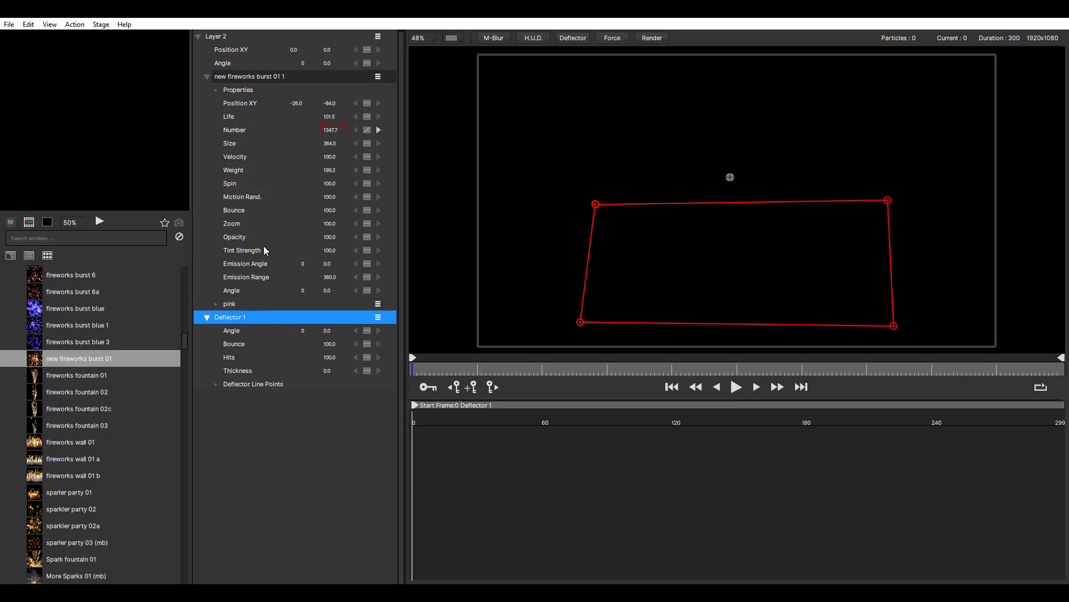
{"action": "left_click", "coordinate": [254, 78]}
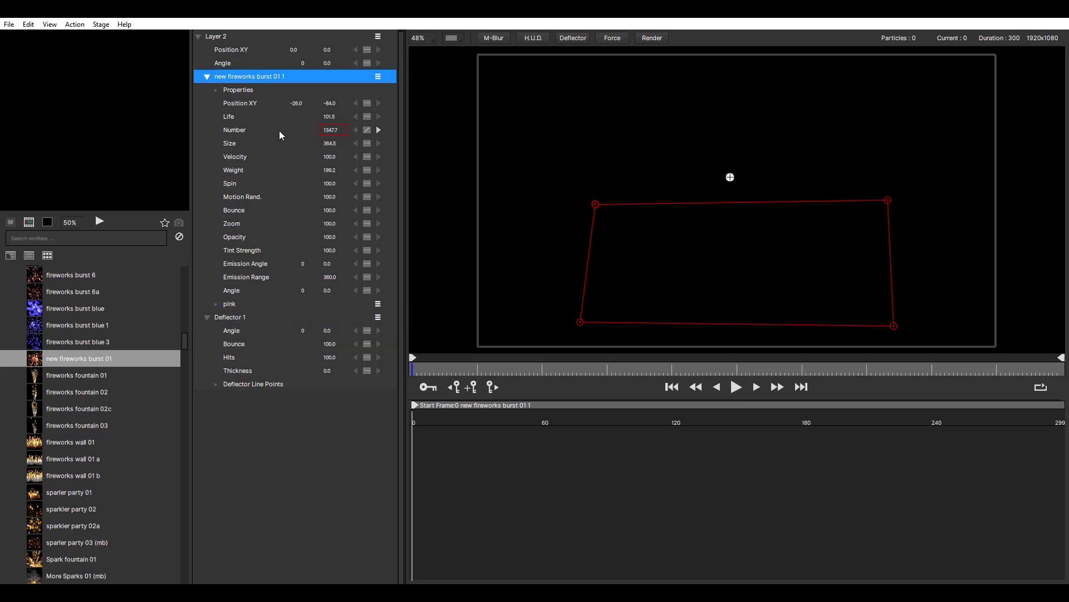
{"action": "left_click_drag", "start_coordinate": [330, 144], "coordinate": [355, 116]}
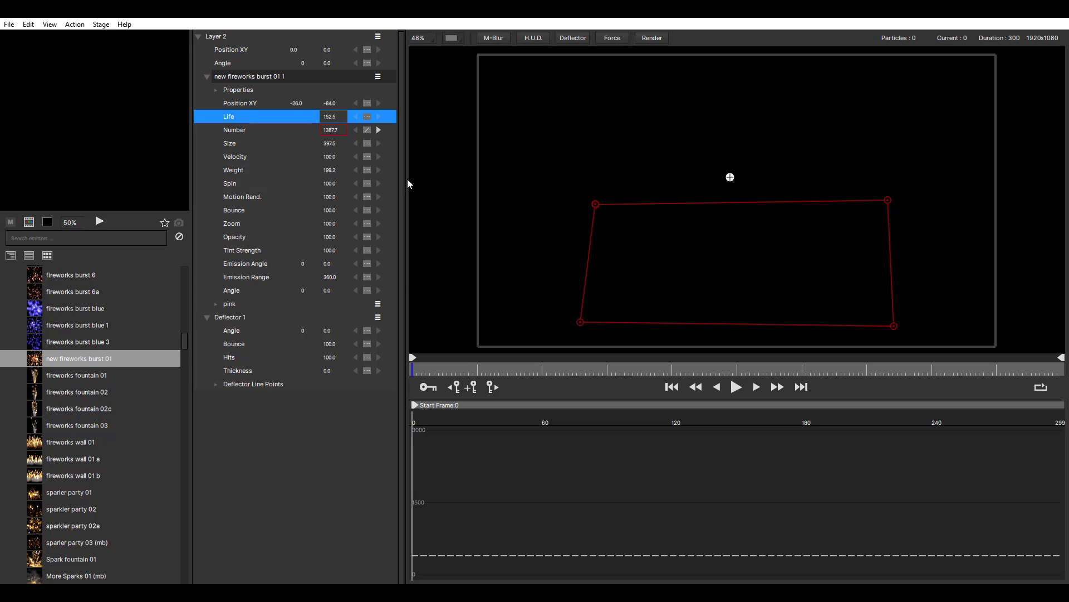
{"action": "left_click", "coordinate": [736, 388]}
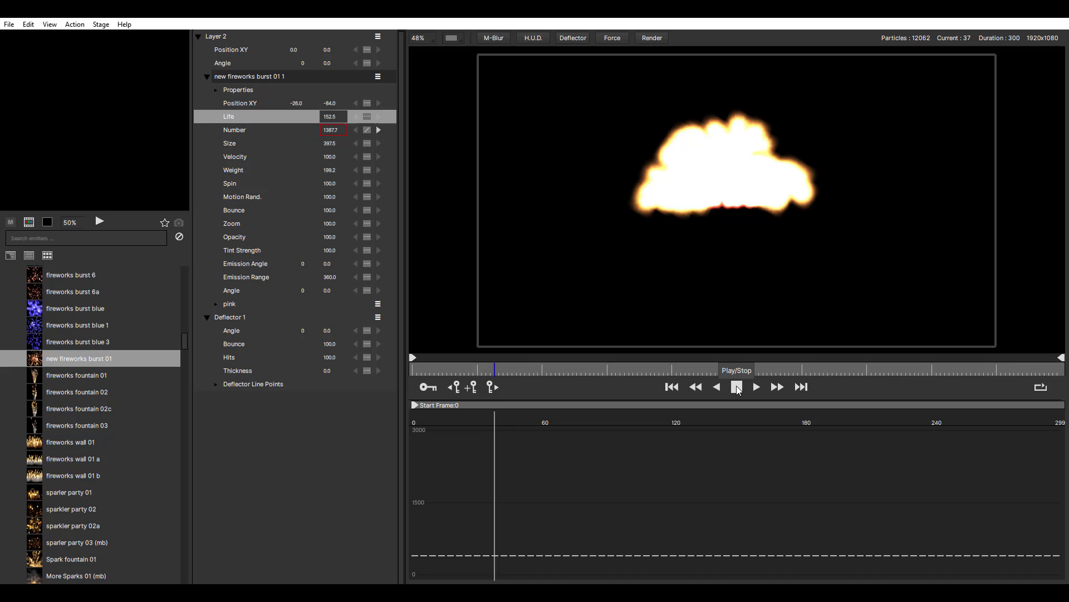
{"action": "left_click", "coordinate": [736, 387]}
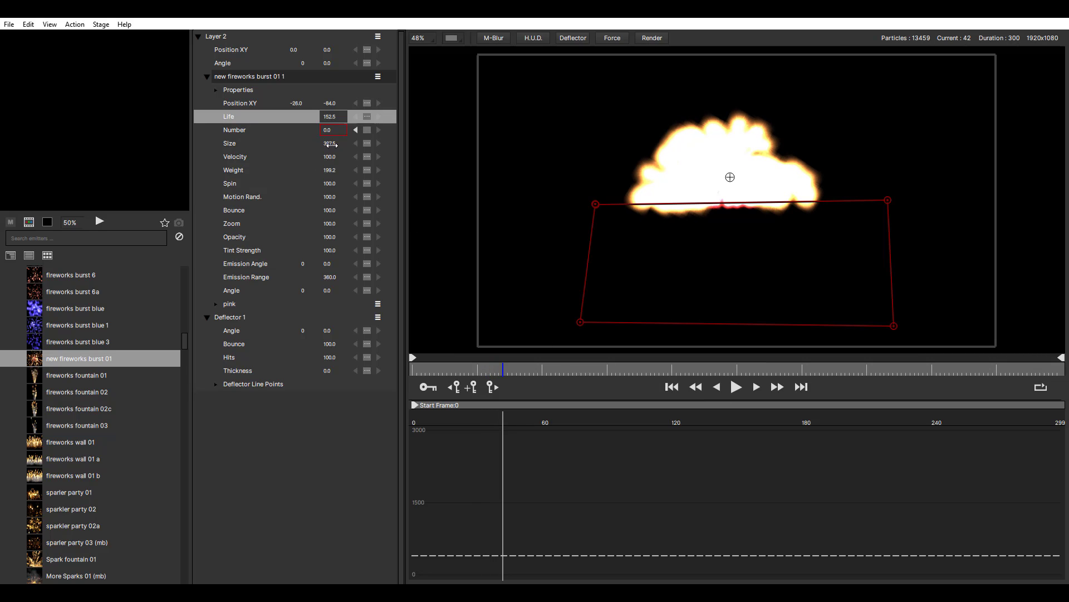
Step: Reduce the burst emitter's Size to 0 and preview it from the first frame
{"action": "left_click_drag", "start_coordinate": [329, 143], "coordinate": [287, 143]}
{"action": "left_click", "coordinate": [672, 386]}
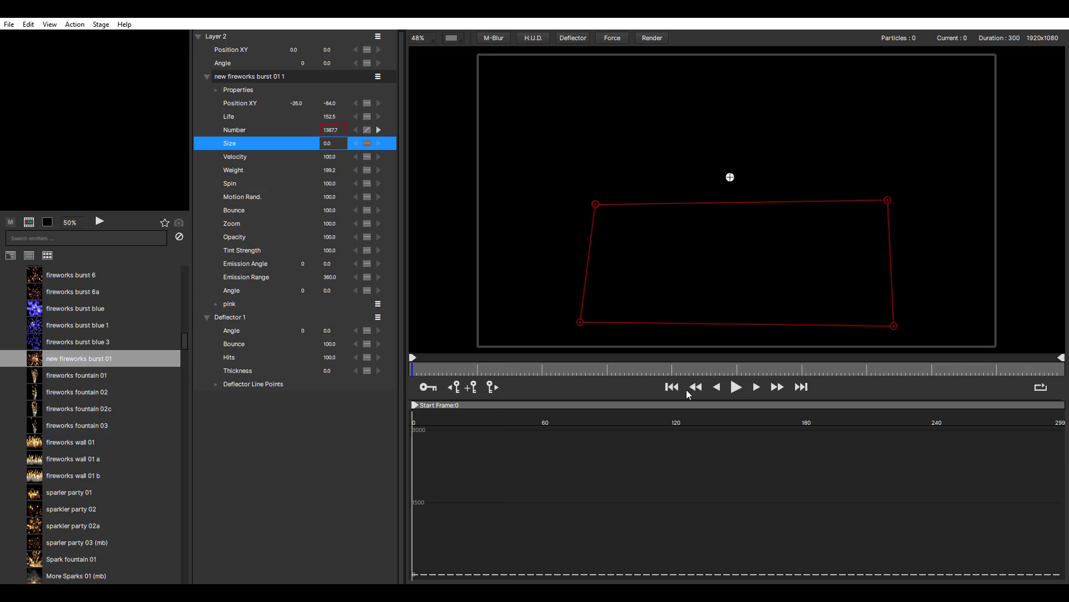
{"action": "left_click", "coordinate": [737, 386]}
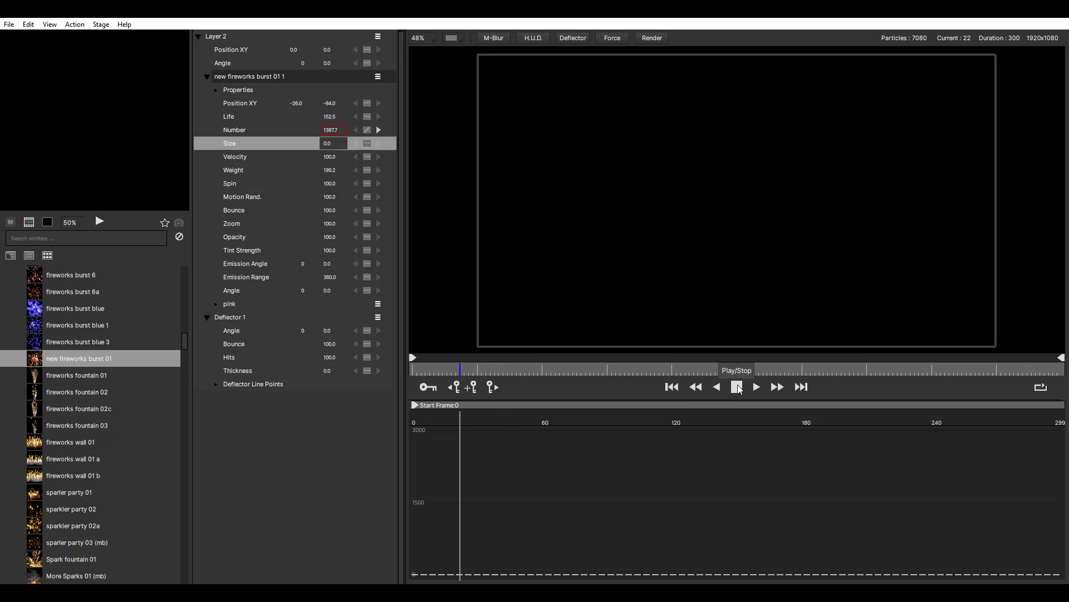
{"action": "left_click", "coordinate": [736, 387]}
Step: Set the burst emitter's Size to 180 and preview it from the first frame
{"action": "left_click_drag", "start_coordinate": [334, 140], "coordinate": [399, 151]}
{"action": "left_click_drag", "start_coordinate": [466, 157], "coordinate": [429, 157]}
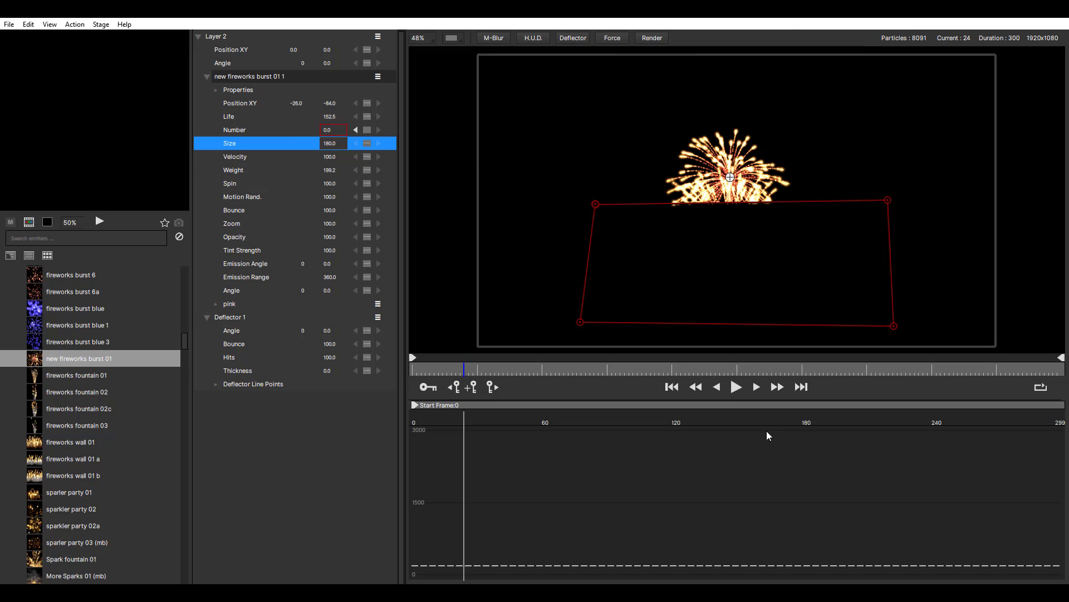
{"action": "left_click", "coordinate": [672, 387]}
{"action": "left_click", "coordinate": [737, 387]}
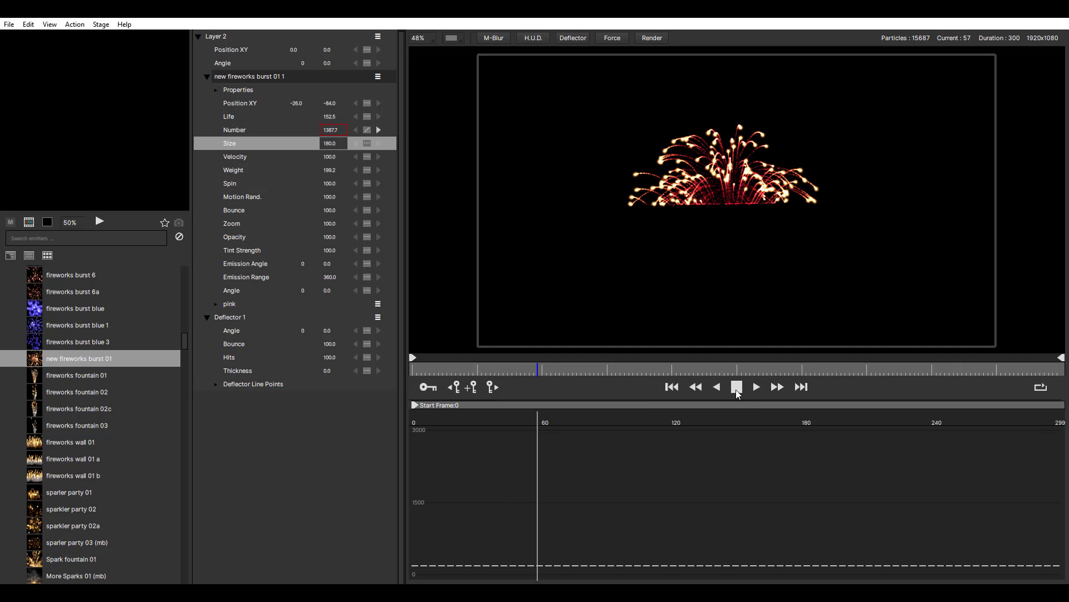
{"action": "left_click", "coordinate": [736, 387]}
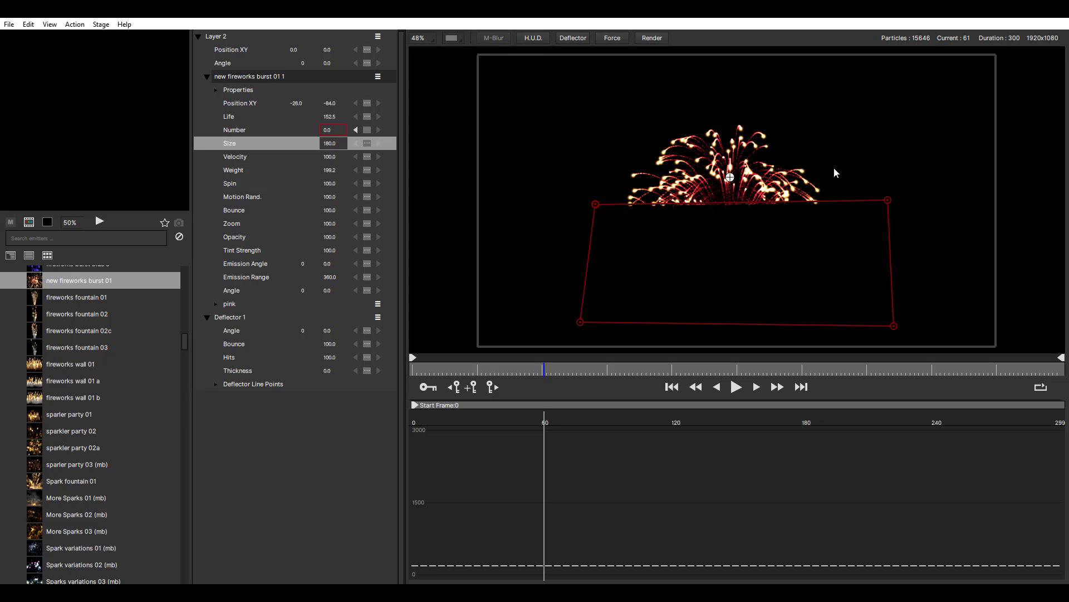
Step: Replay the burst from the start at 100% zoom to examine how its particles meet the deflector edge
{"action": "scroll", "coordinate": [737, 140], "scroll_direction": "up", "scroll_amount": 5}
{"action": "scroll", "coordinate": [737, 141], "scroll_direction": "down", "scroll_amount": 3}
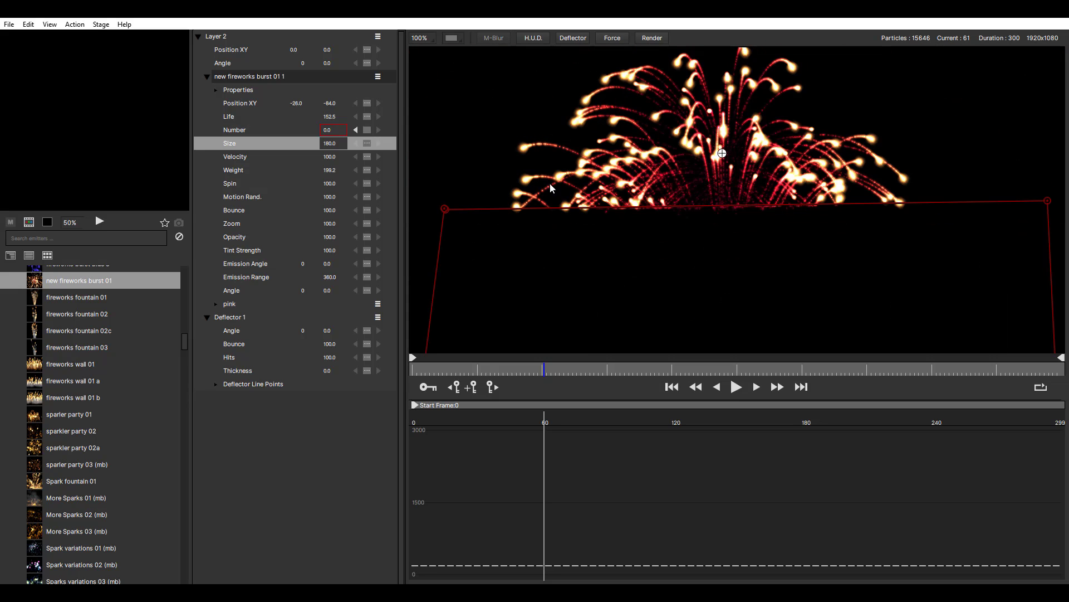
{"action": "left_click", "coordinate": [672, 387]}
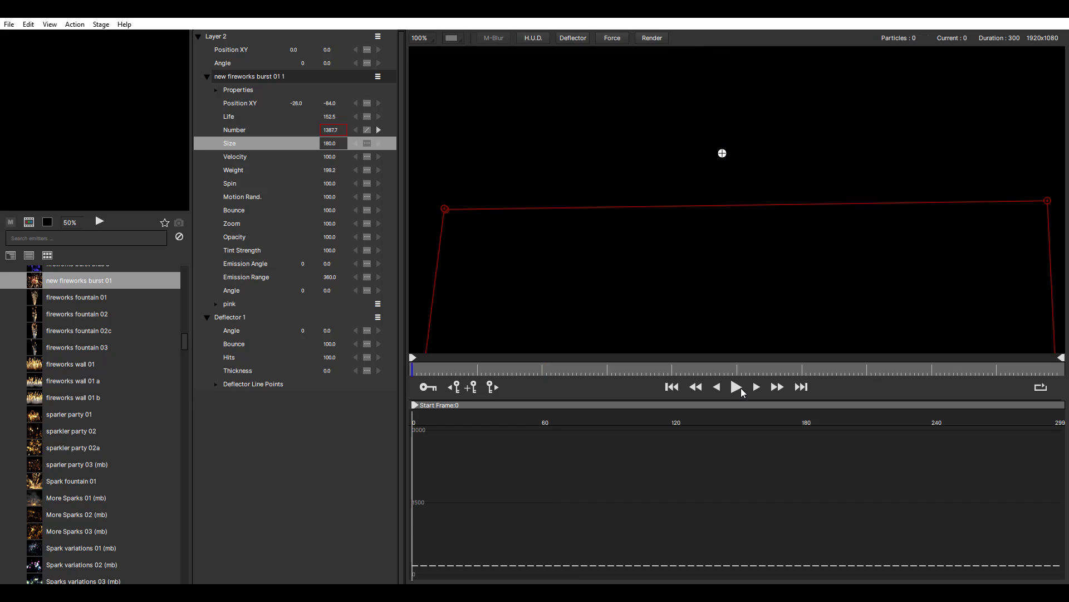
{"action": "left_click", "coordinate": [737, 387]}
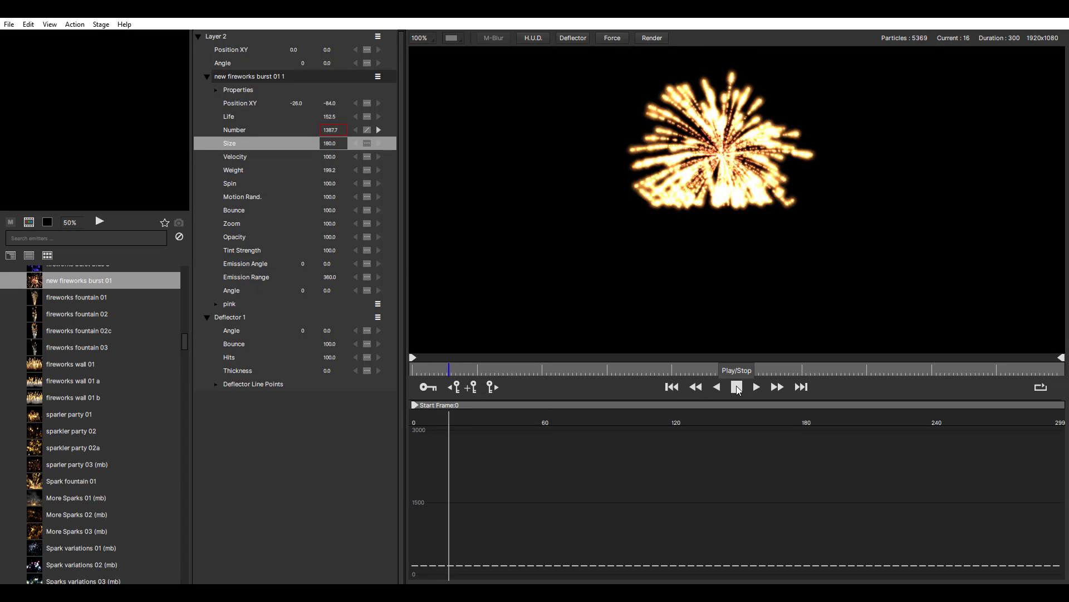
{"action": "left_click", "coordinate": [737, 387]}
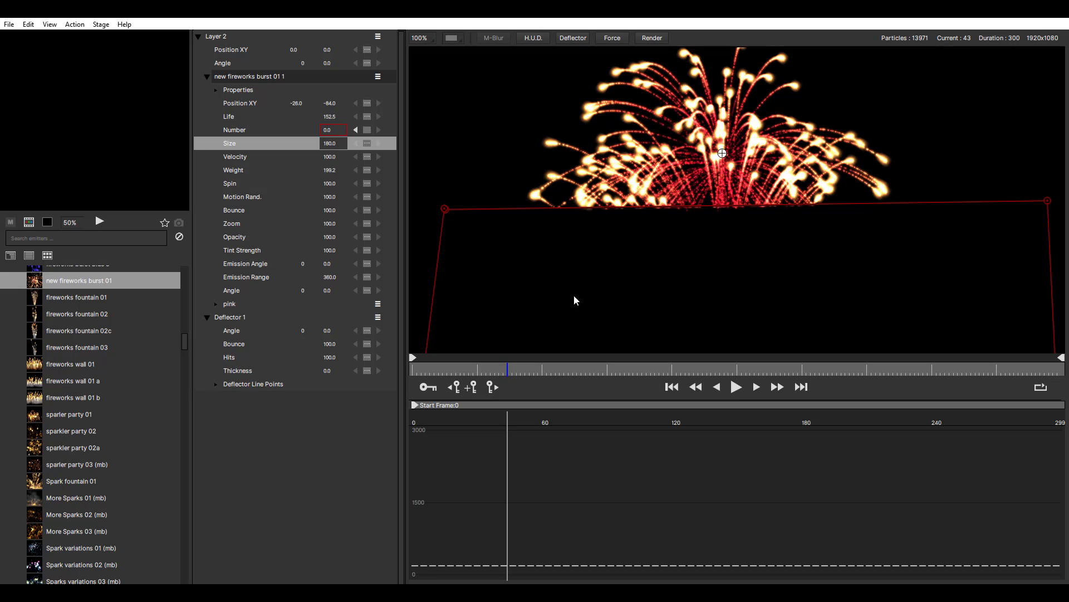
Step: Play the library preview of new fireworks burst 01 and toggle its preview motion blur on and off
{"action": "left_click", "coordinate": [100, 221]}
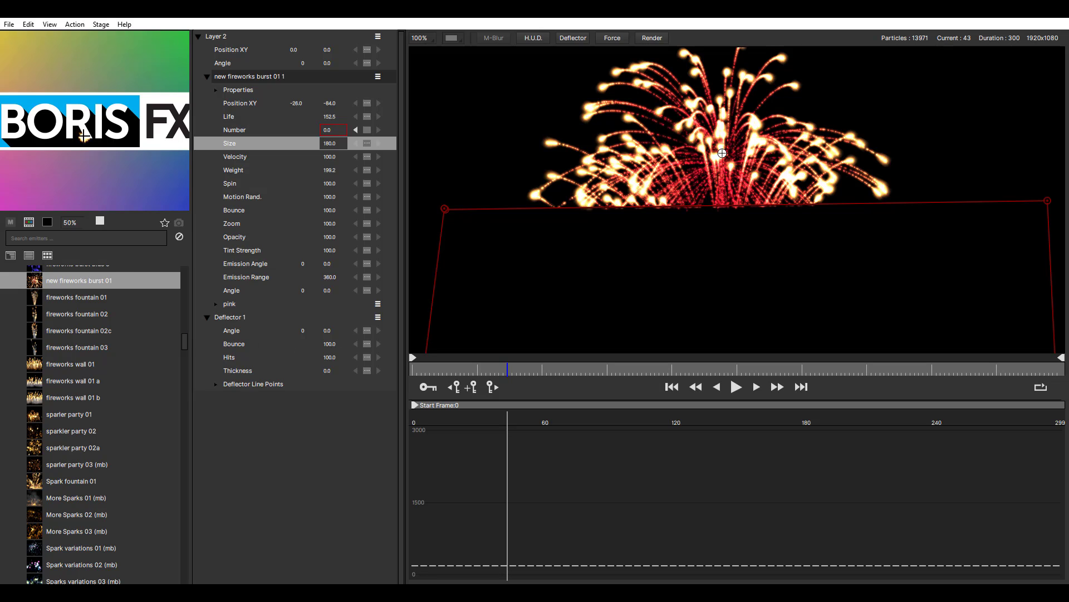
{"action": "left_click", "coordinate": [10, 222]}
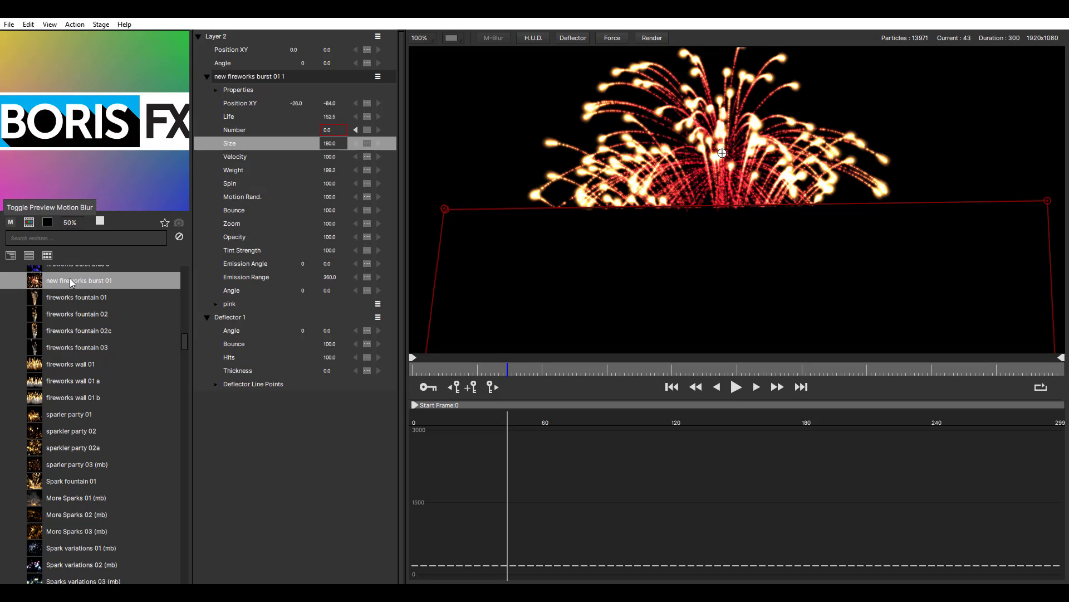
{"action": "left_click", "coordinate": [10, 222]}
Step: Start a new project, discarding the changes to the current one
{"action": "scroll", "coordinate": [582, 219], "scroll_direction": "down", "scroll_amount": 2}
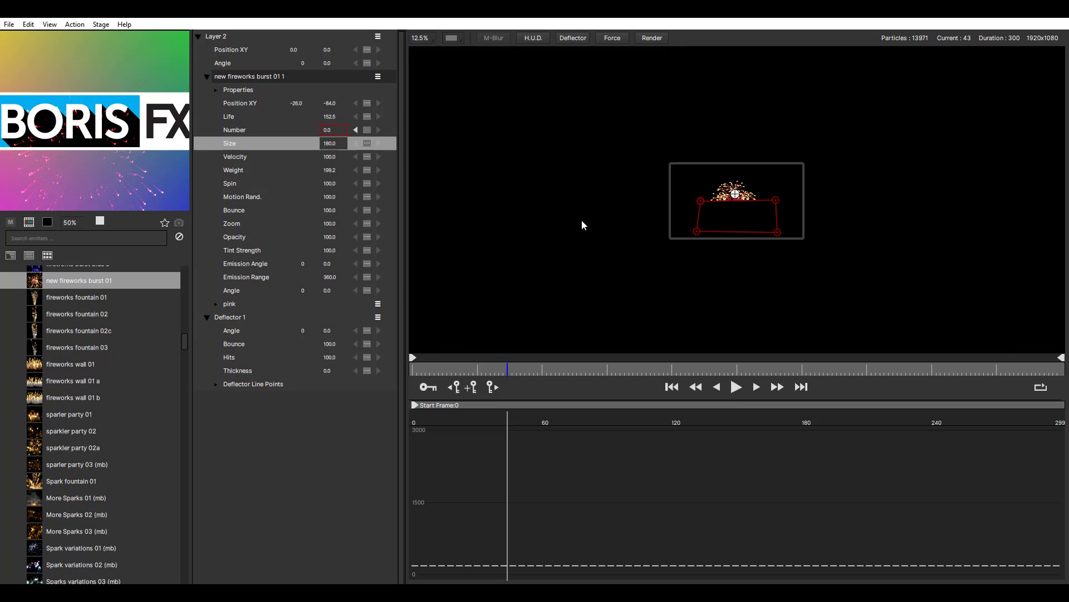
{"action": "scroll", "coordinate": [582, 220], "scroll_direction": "up", "scroll_amount": 1}
{"action": "left_click", "coordinate": [9, 24]}
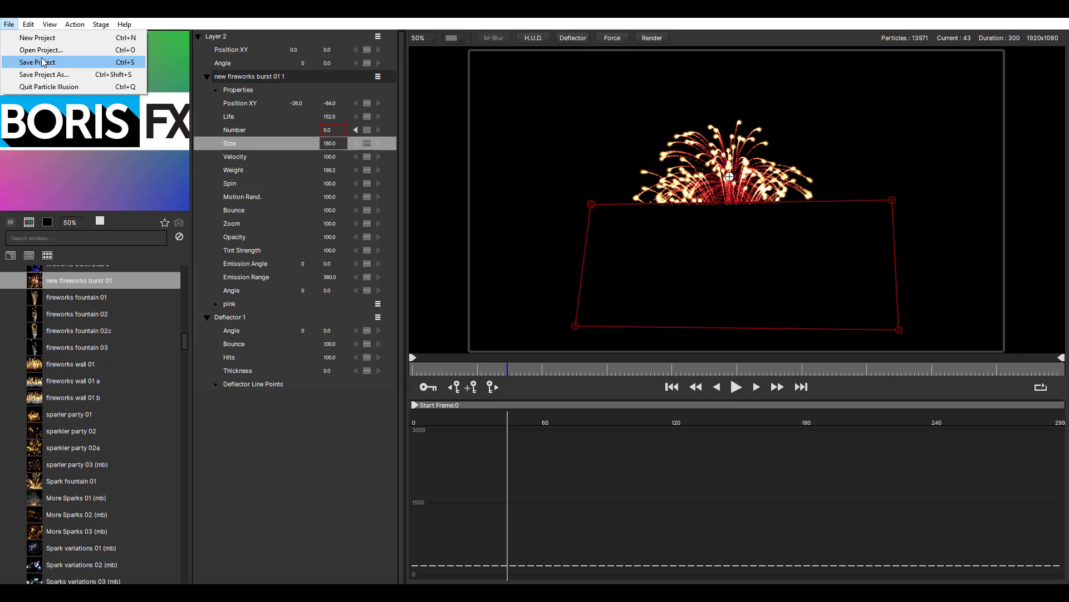
{"action": "left_click", "coordinate": [54, 39]}
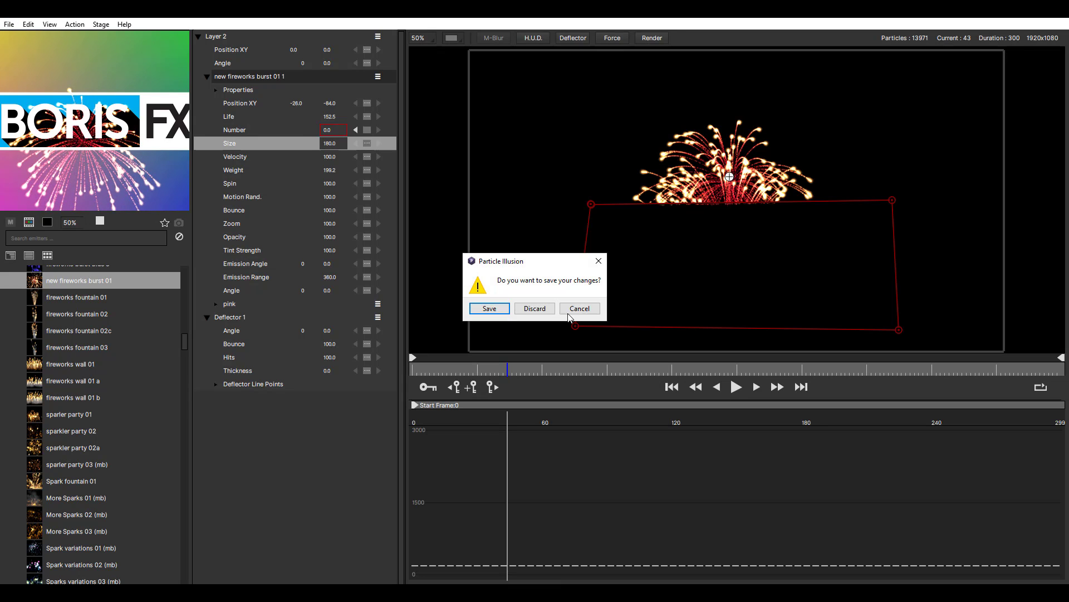
{"action": "left_click", "coordinate": [534, 308]}
Step: Place a Water Jet emitter at about X -779, Y -353, and delete the second copy placed at about X 577, Y -299
{"action": "scroll", "coordinate": [159, 423], "scroll_direction": "down", "scroll_amount": 3}
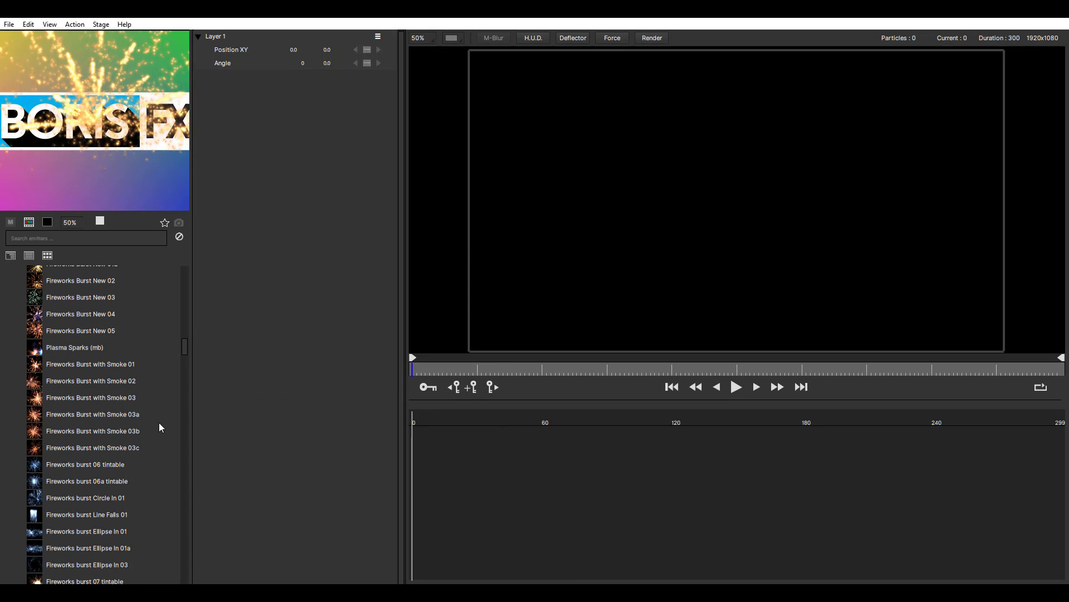
{"action": "left_click_drag", "start_coordinate": [186, 348], "coordinate": [191, 579]}
{"action": "left_click", "coordinate": [58, 526]}
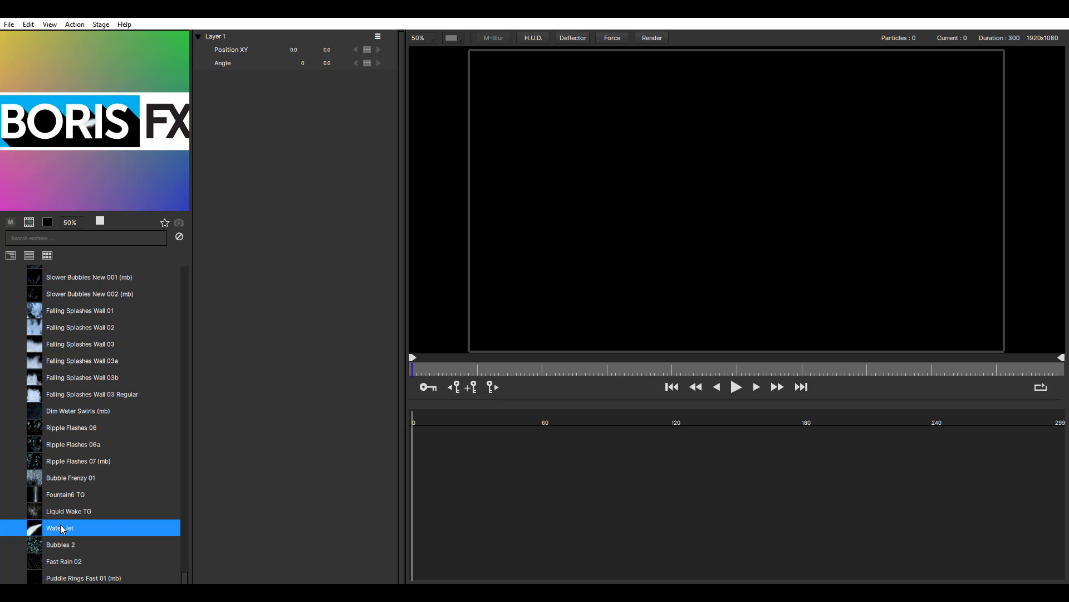
{"action": "left_click", "coordinate": [520, 101]}
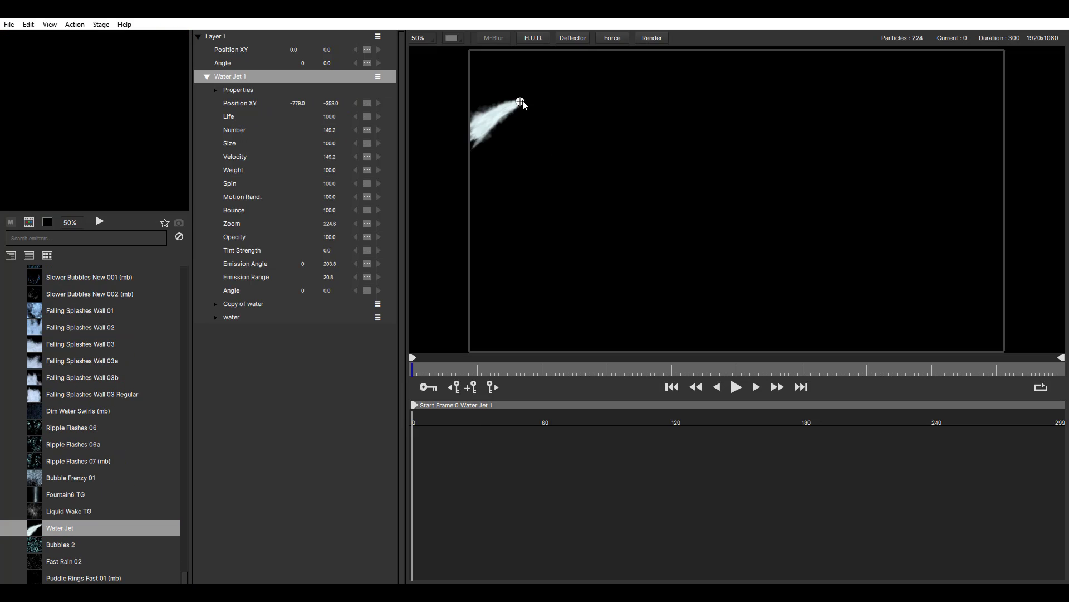
{"action": "left_click", "coordinate": [897, 117]}
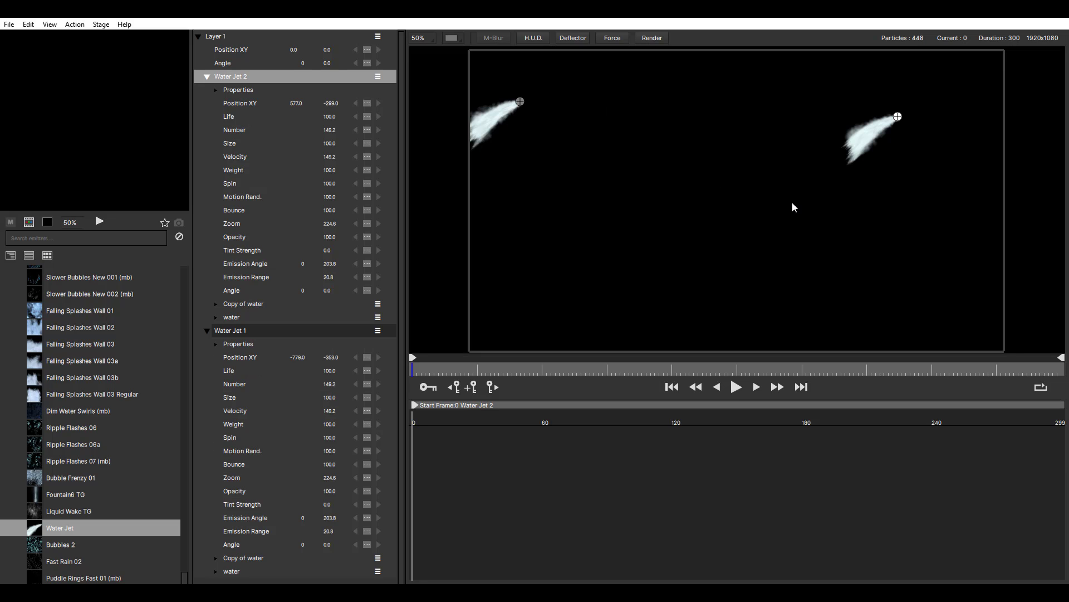
{"action": "key", "text": "Delete"}
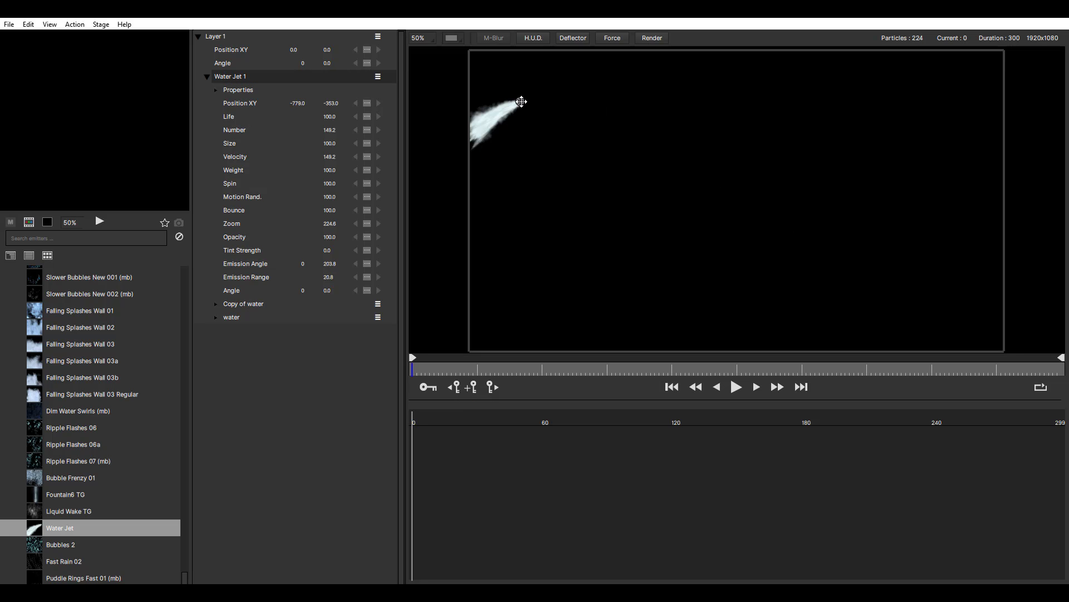
Step: Move the Water Jet emitter to about X 353, Y -293 and preview the water flow
{"action": "left_click_drag", "start_coordinate": [522, 101], "coordinate": [836, 118]}
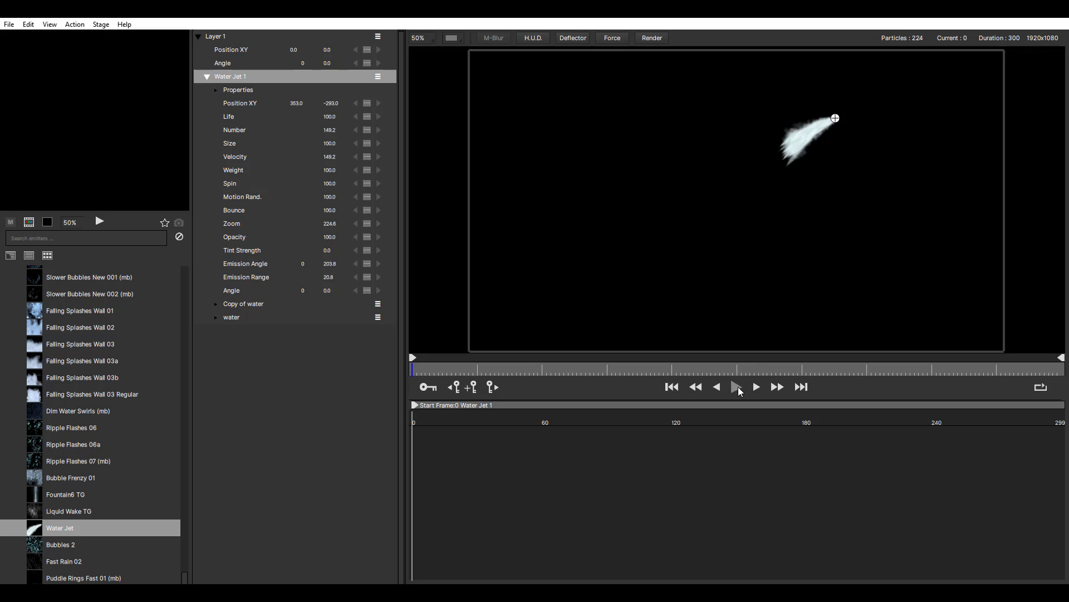
{"action": "left_click", "coordinate": [739, 390]}
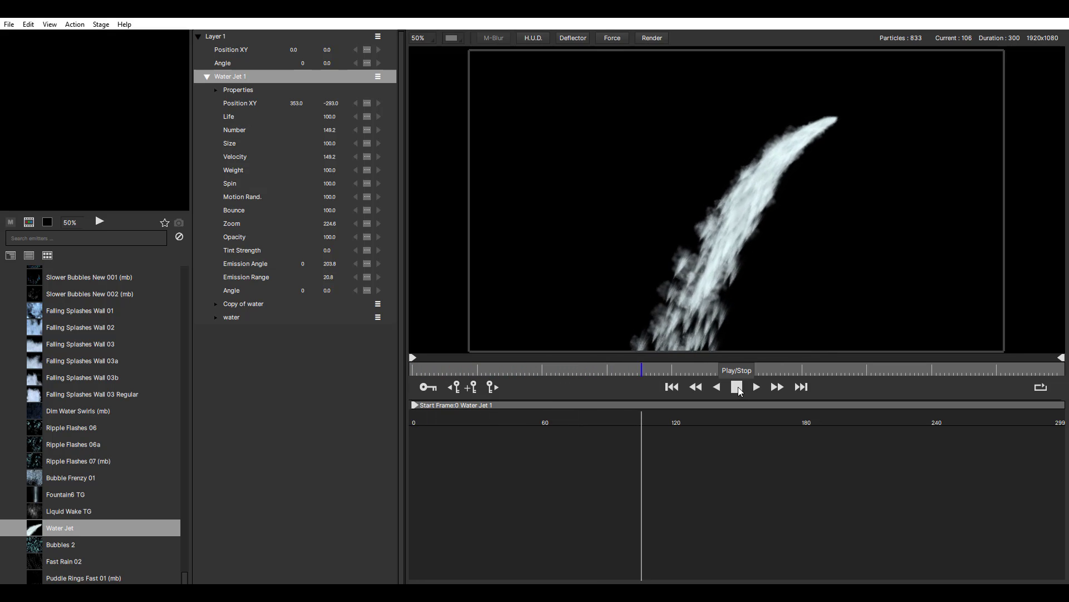
{"action": "left_click", "coordinate": [739, 390]}
Step: Undo the Water Jet move and replace that emitter with Falling Splashes Wall 03 Regular at about X -545, Y -131
{"action": "key", "text": "ctrl+z"}
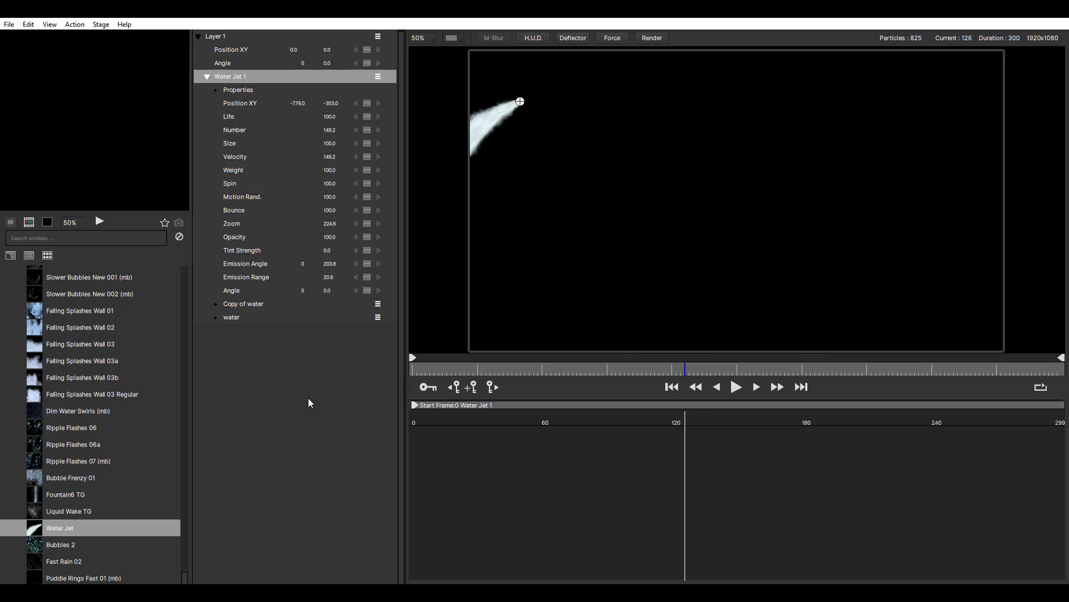
{"action": "key", "text": "Delete"}
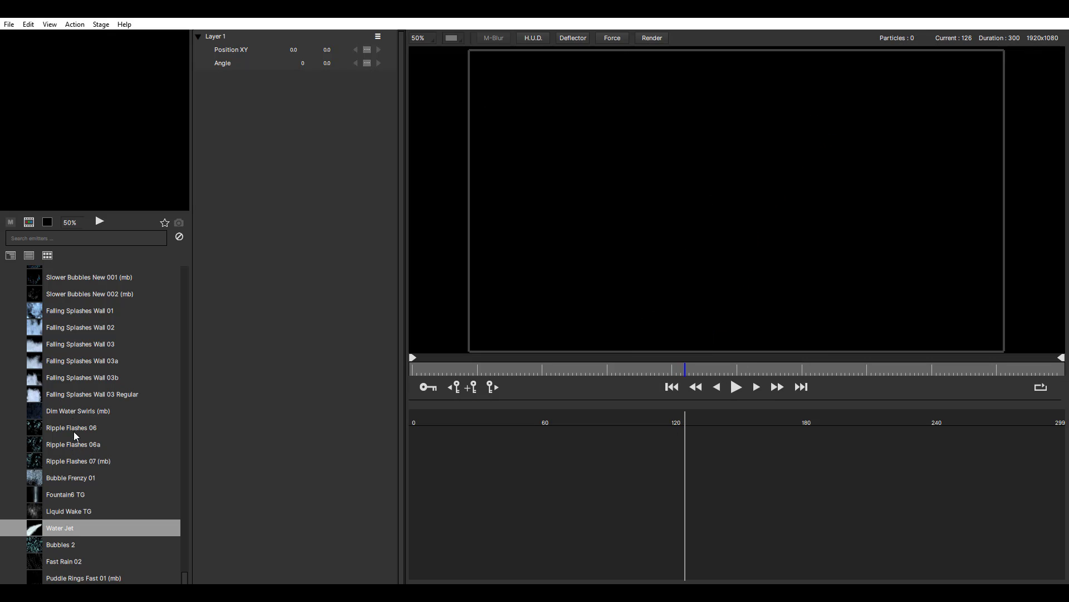
{"action": "left_click", "coordinate": [70, 392]}
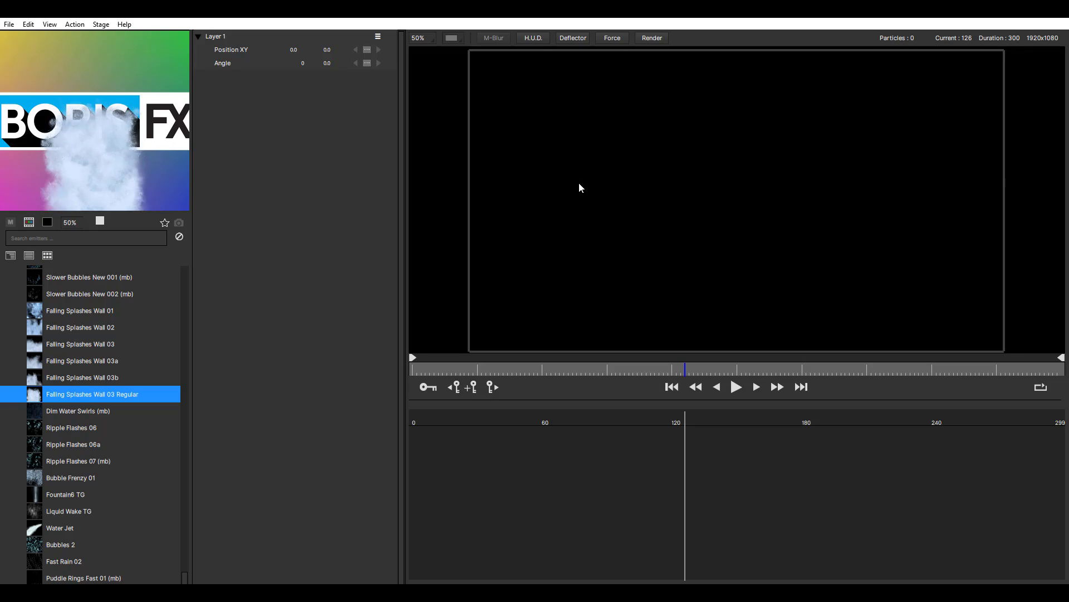
{"action": "left_click", "coordinate": [585, 163]}
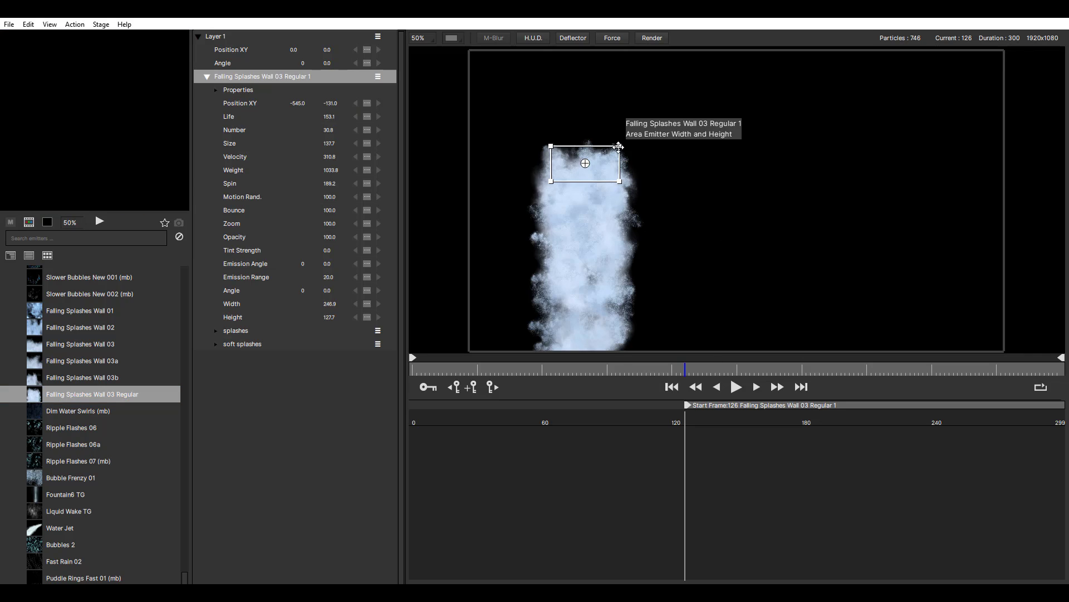
Step: Resize the splashes emitter area to about 812 by 80 at X -13, Y -319, and set its start frame to 0
{"action": "left_click_drag", "start_coordinate": [619, 146], "coordinate": [699, 152]}
{"action": "left_click_drag", "start_coordinate": [584, 164], "coordinate": [734, 110]}
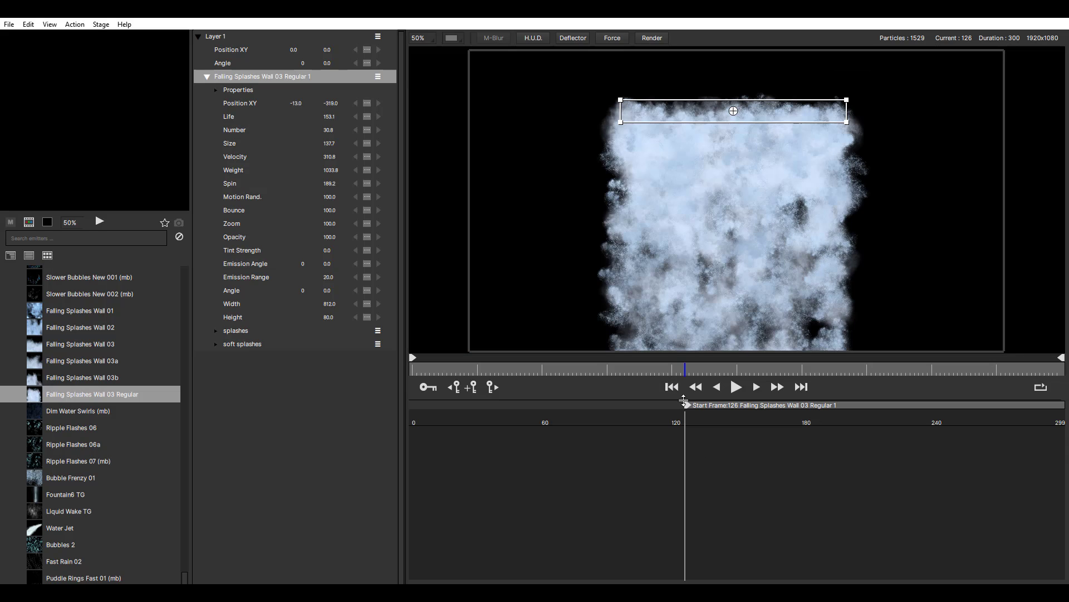
{"action": "left_click_drag", "start_coordinate": [684, 404], "coordinate": [397, 406]}
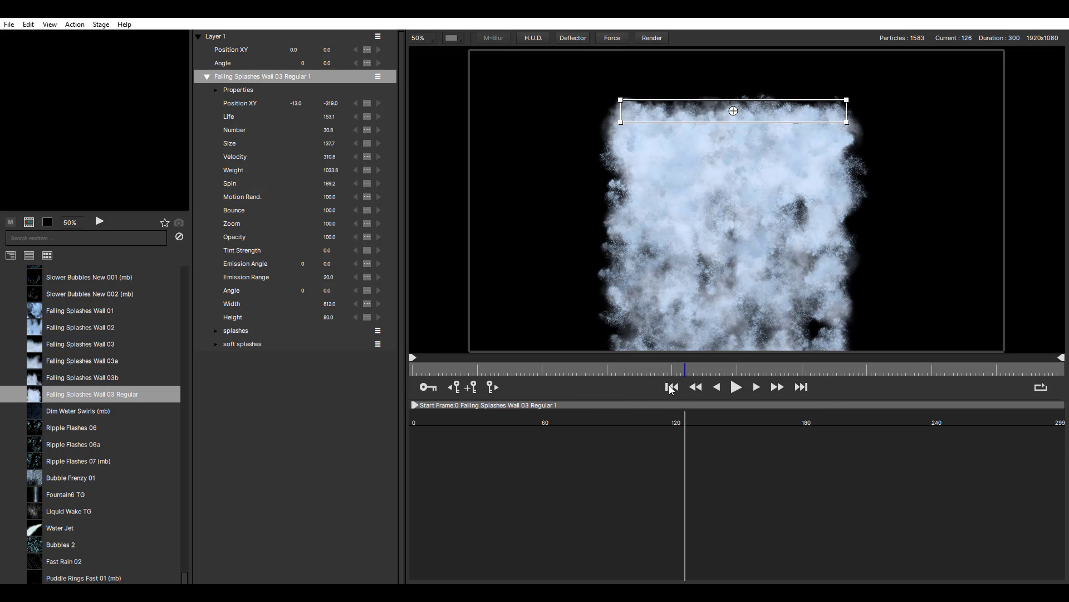
Step: Play the falling splashes animation from the first frame and stop it after a short preview
{"action": "left_click", "coordinate": [672, 387]}
{"action": "left_click", "coordinate": [735, 388]}
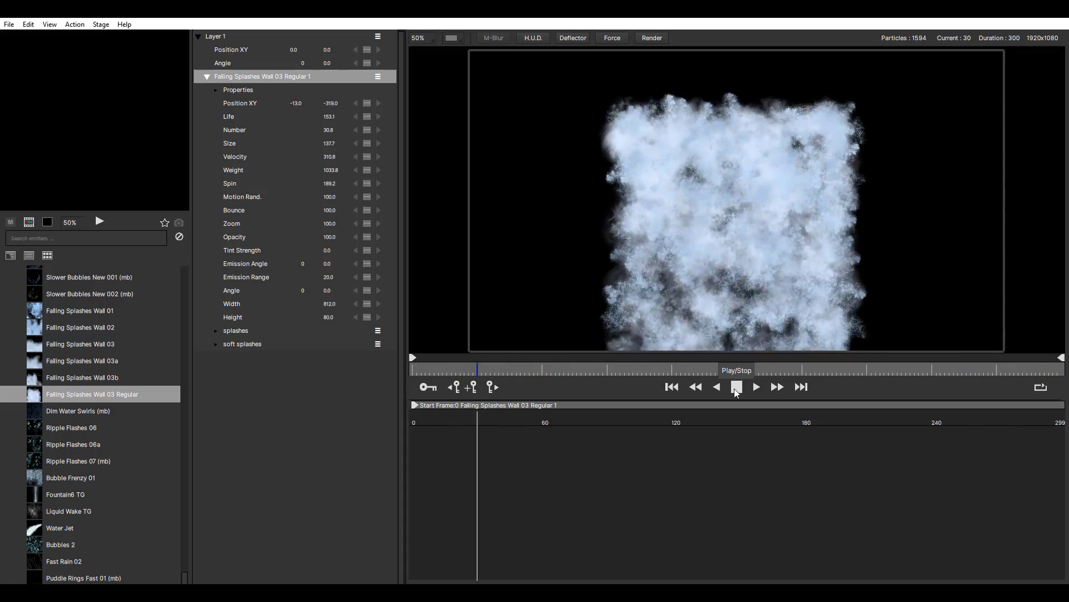
{"action": "left_click", "coordinate": [736, 388]}
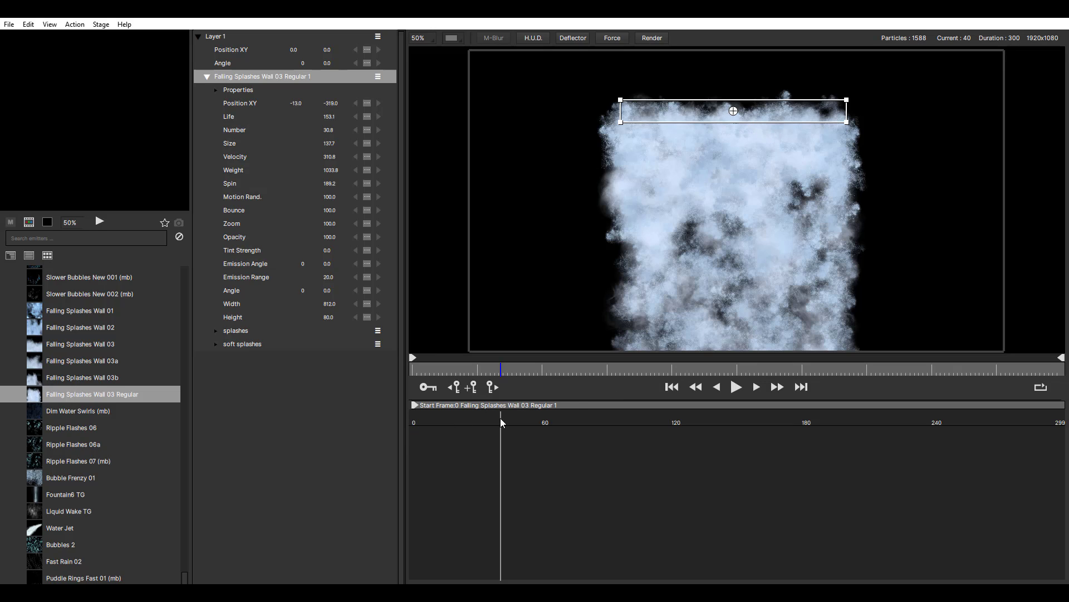
Step: Undo the splashes emitter's start frame change, move, resize and placement to empty Layer 1
{"action": "key", "text": "ctrl+z"}
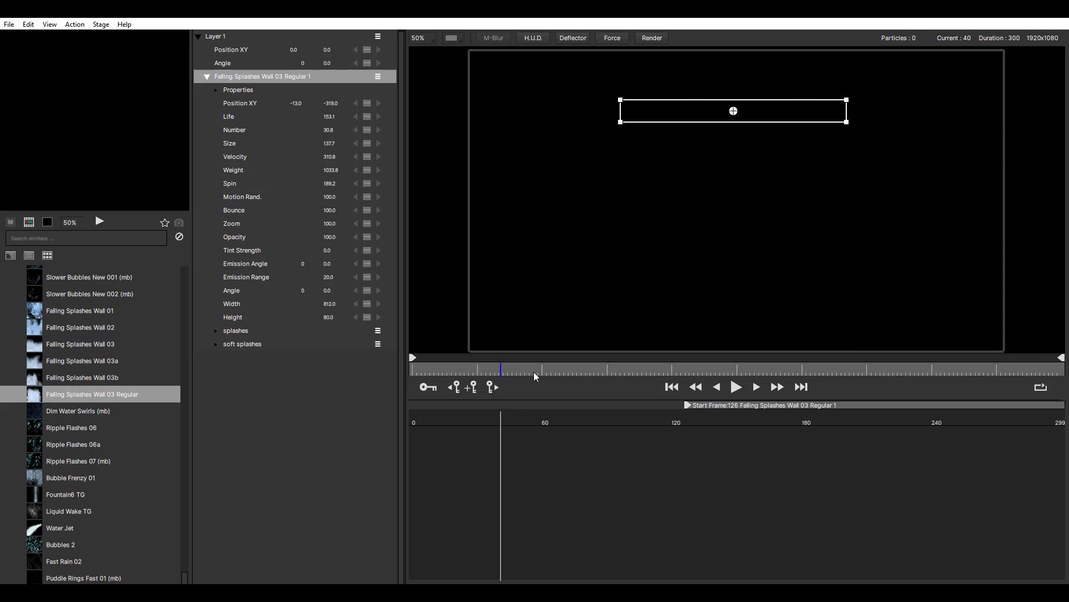
{"action": "key", "text": "ctrl+z"}
{"action": "scroll", "coordinate": [88, 357], "scroll_direction": "up", "scroll_amount": 1}
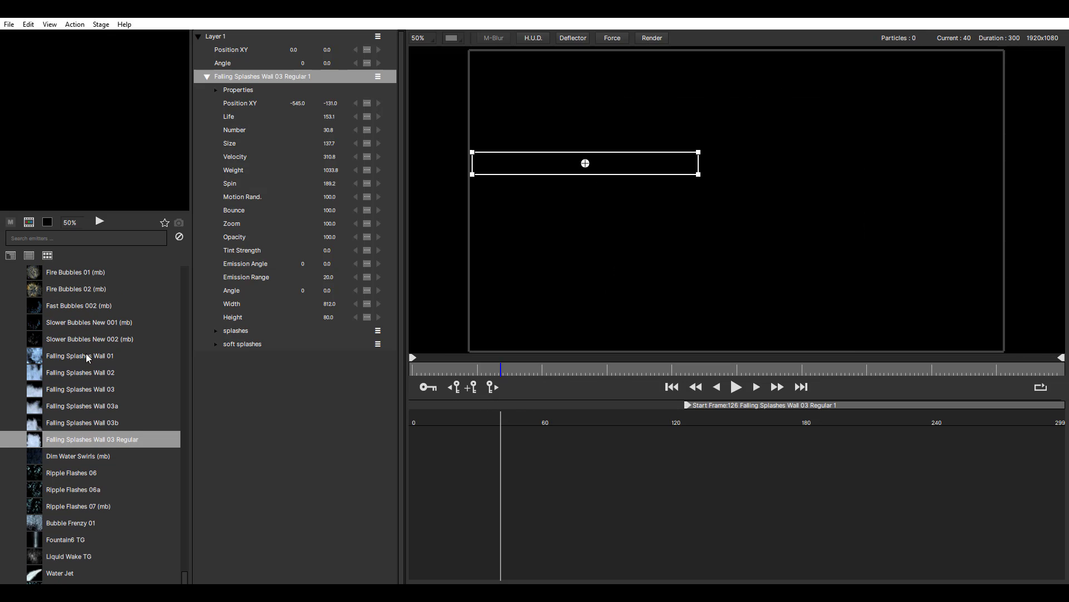
{"action": "key", "text": "ctrl+z"}
{"action": "scroll", "coordinate": [83, 334], "scroll_direction": "up", "scroll_amount": 1}
{"action": "key", "text": "ctrl+z"}
Step: Browse the emitter library backwards from Water through the Tunnels, Trails and transport emitters, and preview EnergyBeam Oneshot
{"action": "scroll", "coordinate": [79, 321], "scroll_direction": "up", "scroll_amount": 2}
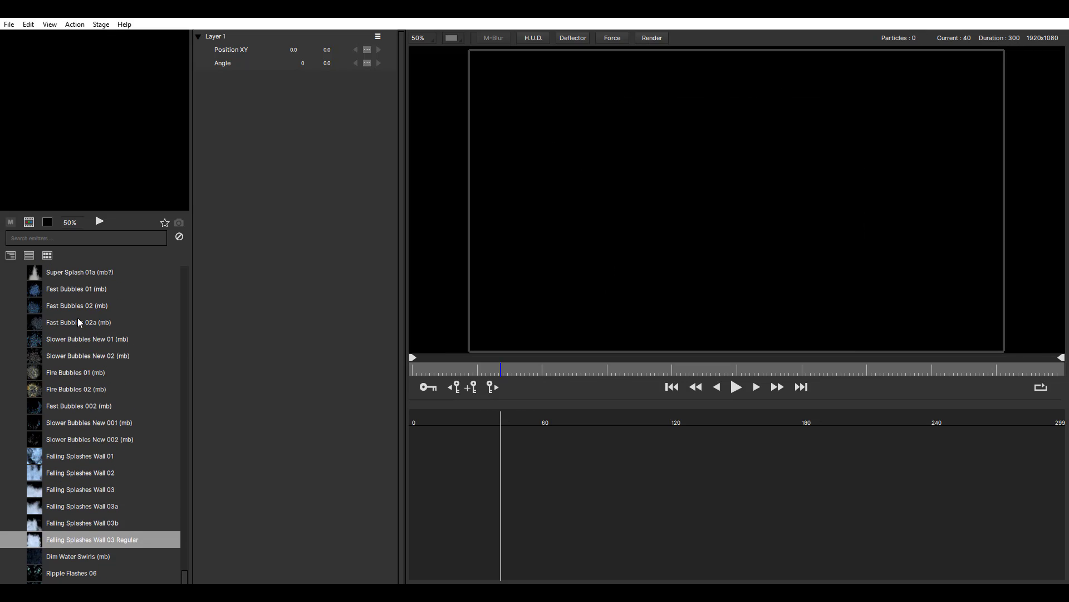
{"action": "scroll", "coordinate": [79, 322], "scroll_direction": "up", "scroll_amount": 6}
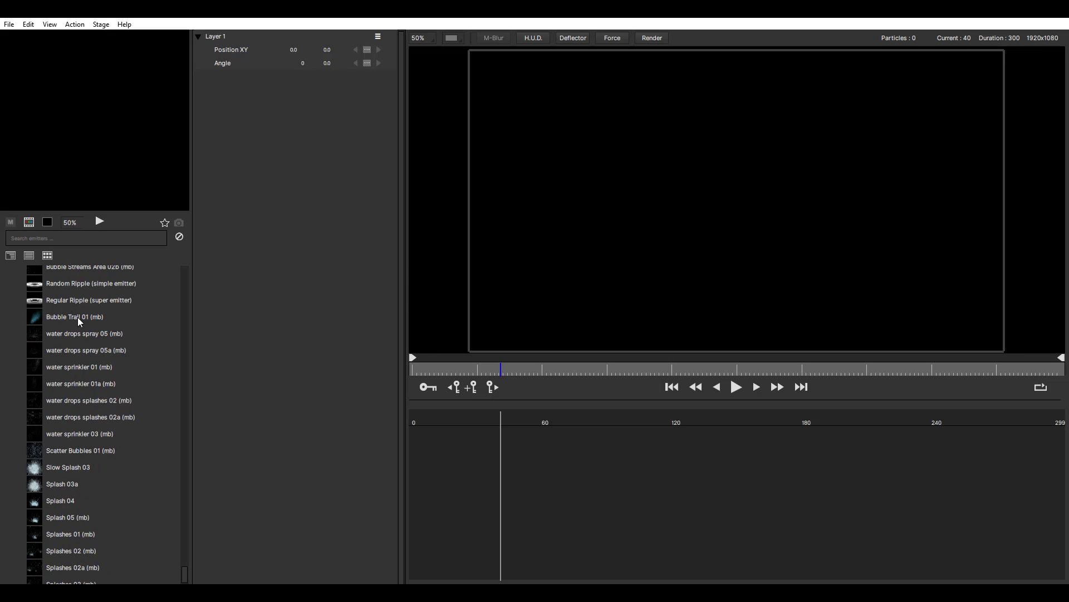
{"action": "scroll", "coordinate": [78, 321], "scroll_direction": "up", "scroll_amount": 8}
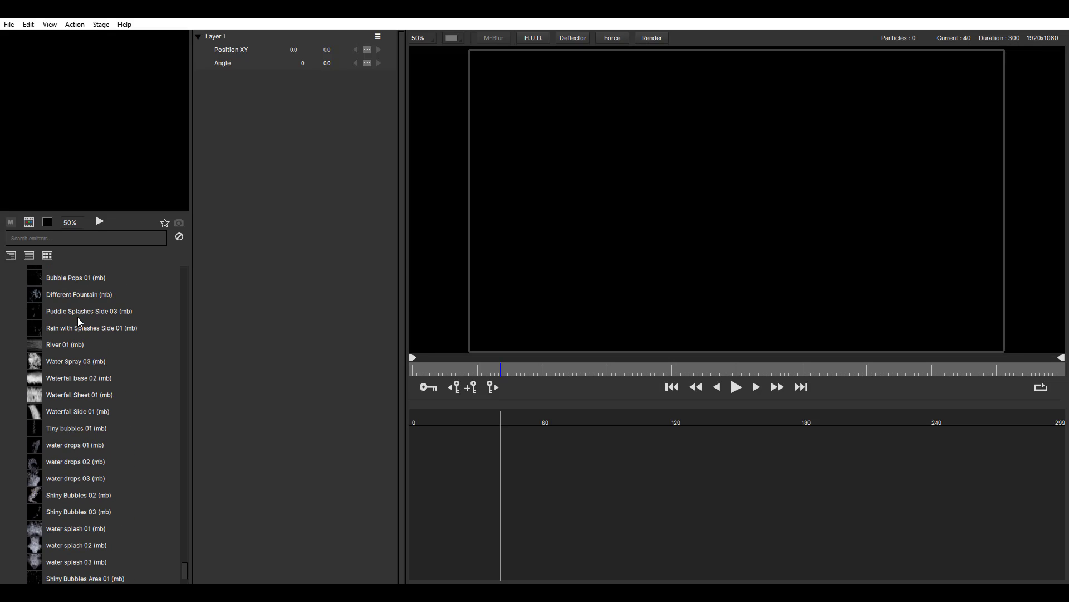
{"action": "scroll", "coordinate": [79, 322], "scroll_direction": "up", "scroll_amount": 8}
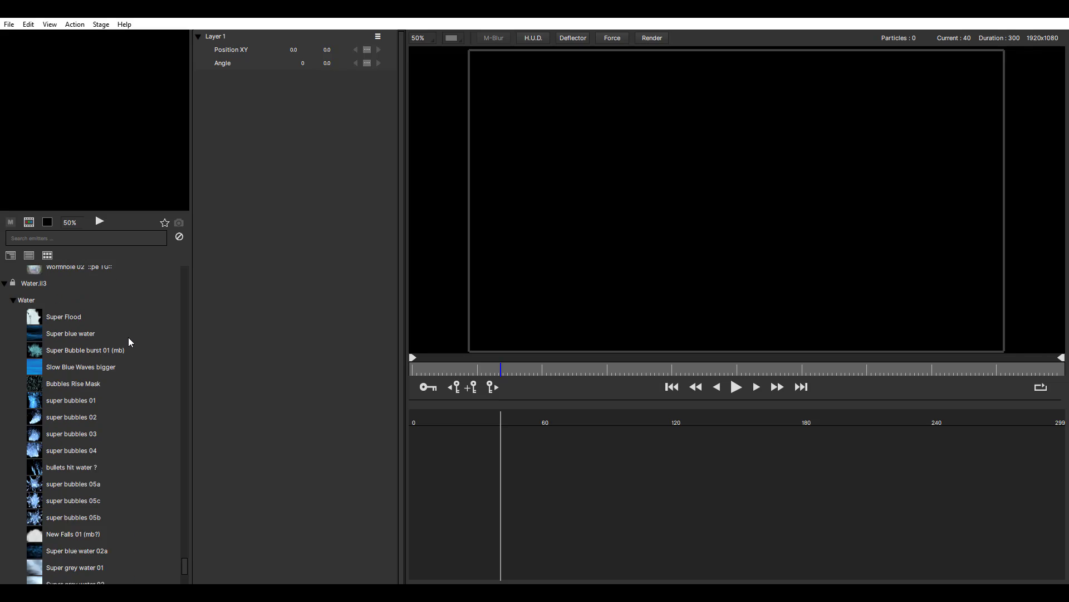
{"action": "scroll", "coordinate": [129, 341], "scroll_direction": "up", "scroll_amount": 8}
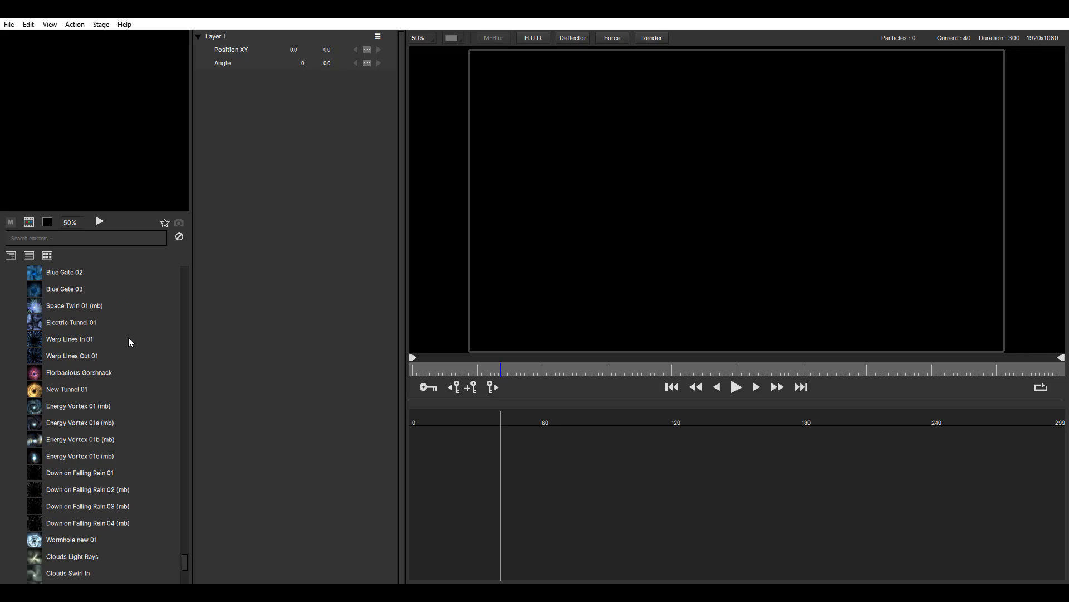
{"action": "scroll", "coordinate": [128, 341], "scroll_direction": "up", "scroll_amount": 6}
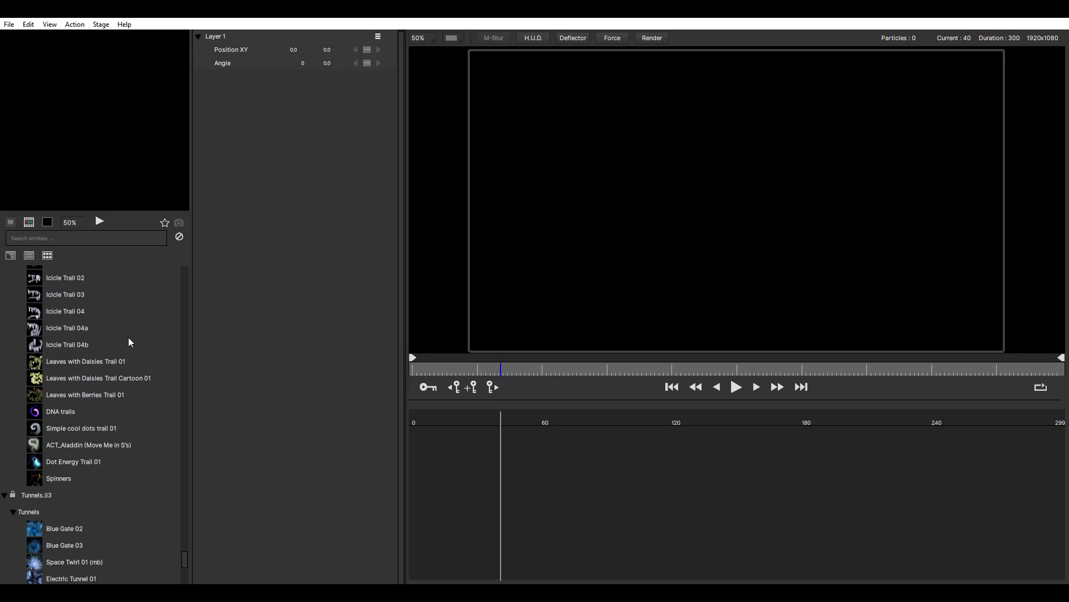
{"action": "scroll", "coordinate": [128, 341], "scroll_direction": "up", "scroll_amount": 8}
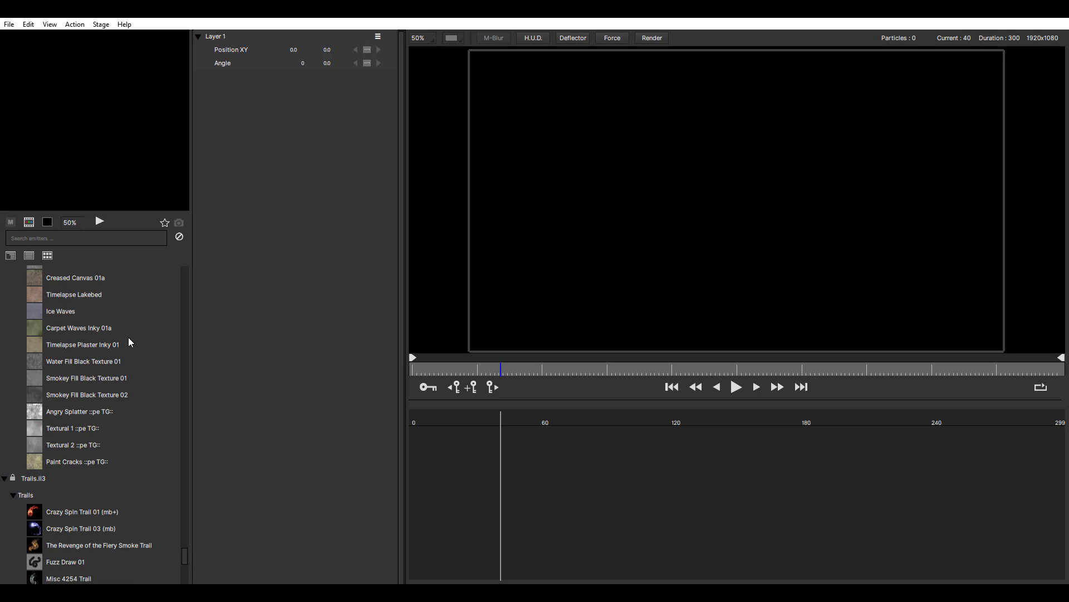
{"action": "left_click_drag", "start_coordinate": [184, 559], "coordinate": [194, 534]}
{"action": "scroll", "coordinate": [113, 445], "scroll_direction": "up", "scroll_amount": 6}
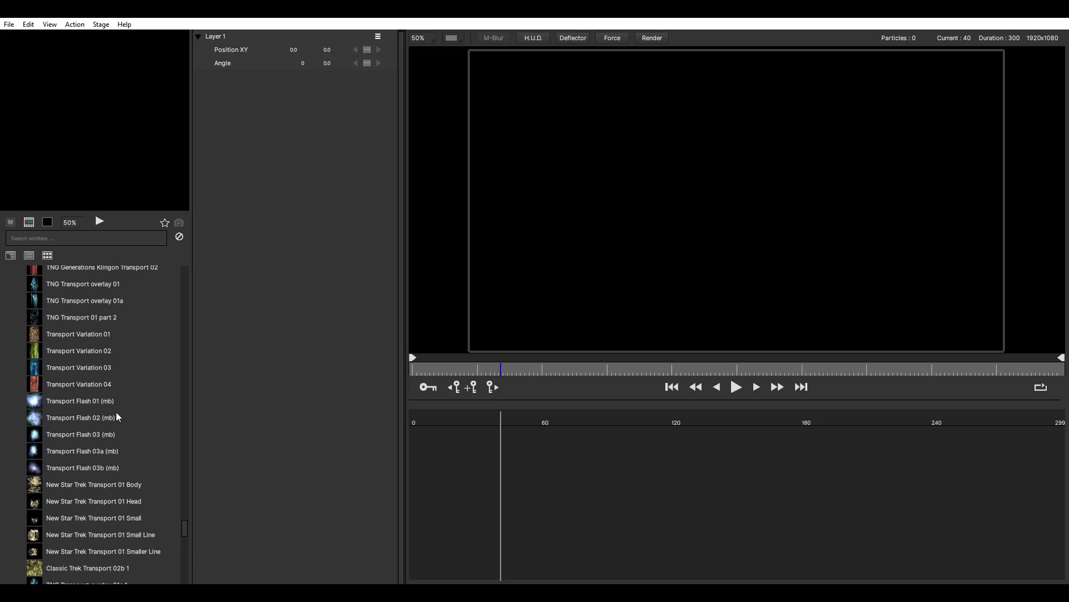
{"action": "left_click_drag", "start_coordinate": [189, 529], "coordinate": [185, 496]}
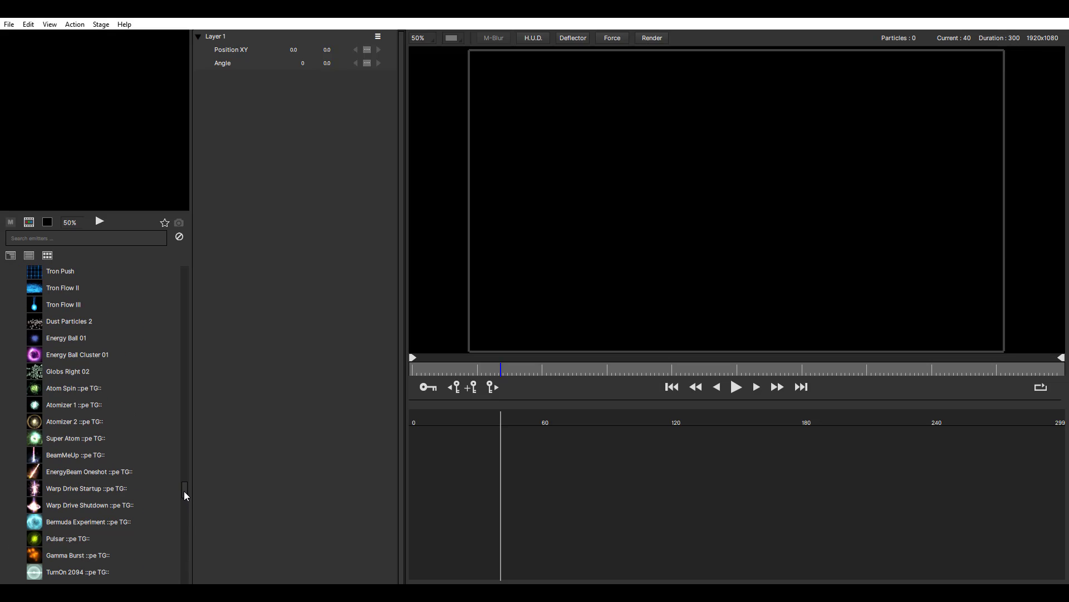
{"action": "left_click", "coordinate": [111, 476]}
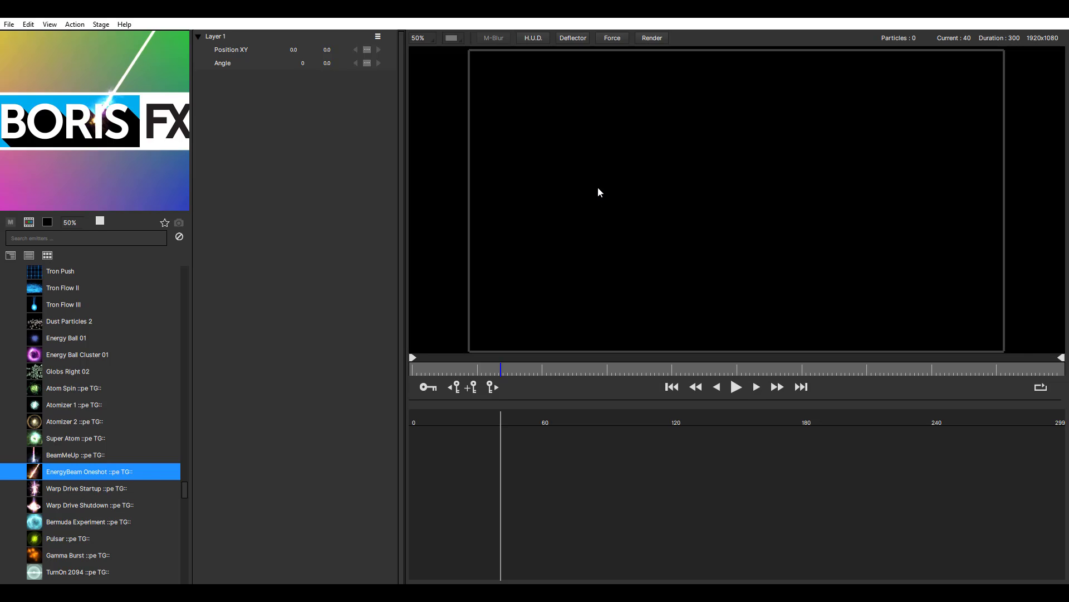
Step: Place a Fiery 01 emitter from the Smoke library at about X -191, Y -53, and set its start frame to 0
{"action": "scroll", "coordinate": [74, 402], "scroll_direction": "down", "scroll_amount": 5}
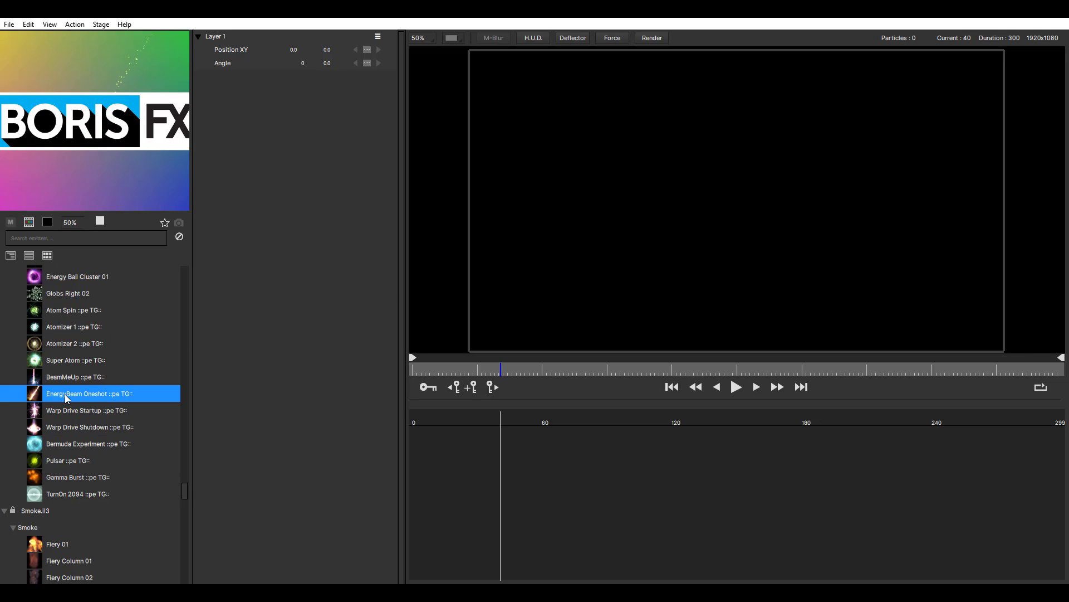
{"action": "scroll", "coordinate": [74, 402], "scroll_direction": "down", "scroll_amount": 3}
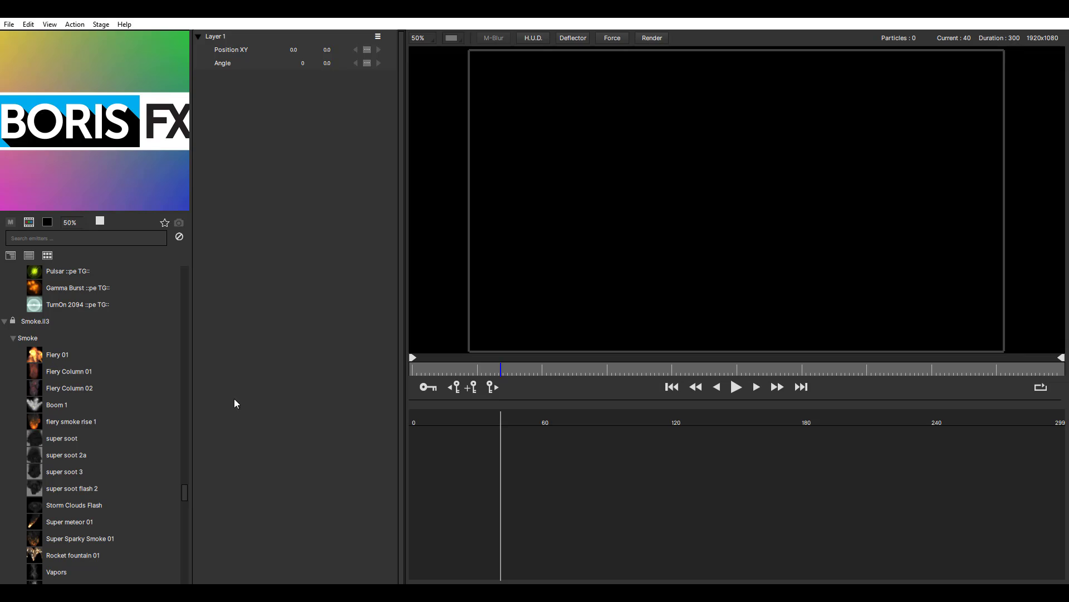
{"action": "left_click", "coordinate": [685, 186]}
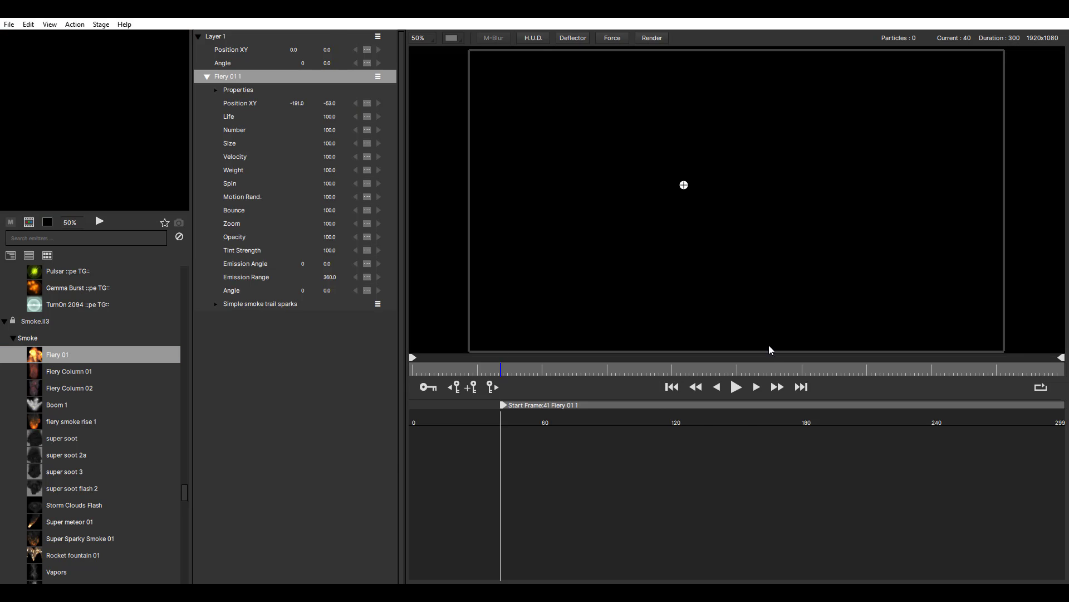
{"action": "left_click_drag", "start_coordinate": [462, 410], "coordinate": [390, 426]}
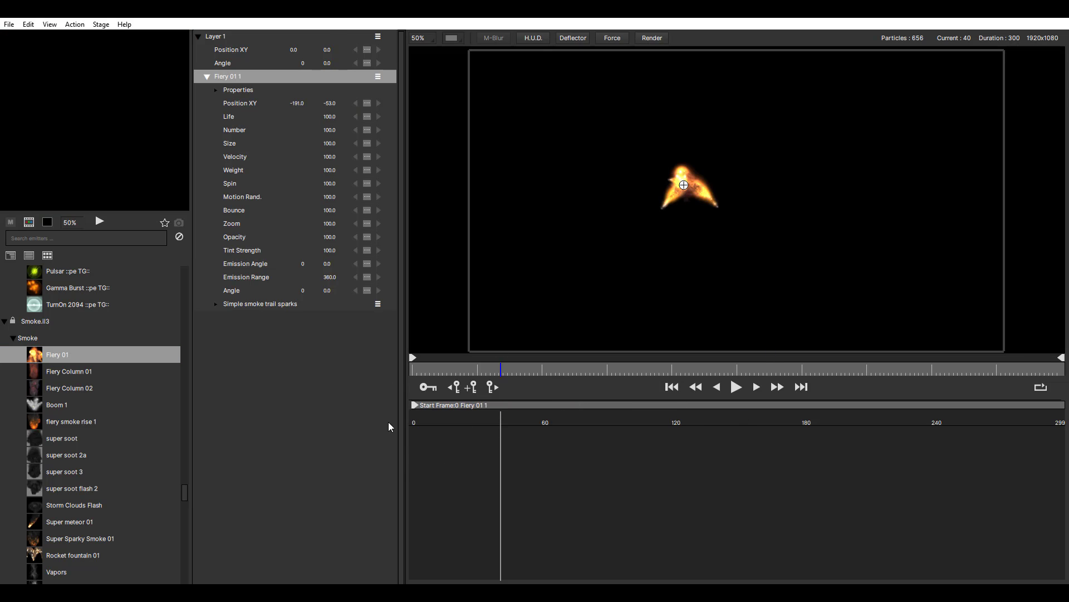
Step: Preview the Fiery 01 animation from the first frame and stop it around frame 122
{"action": "left_click", "coordinate": [672, 387]}
{"action": "left_click", "coordinate": [735, 387]}
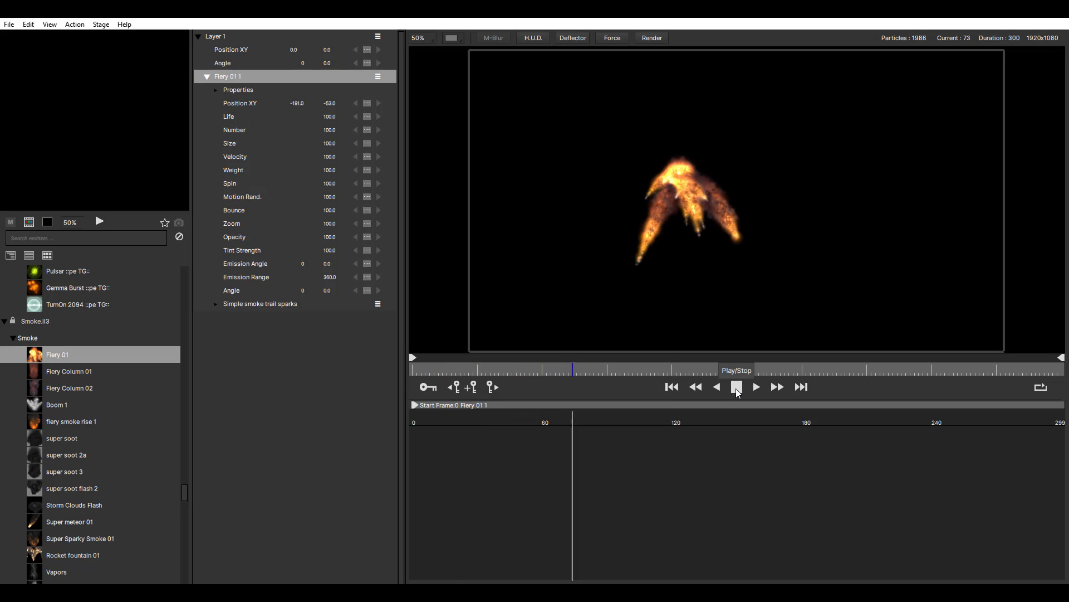
{"action": "left_click", "coordinate": [736, 388]}
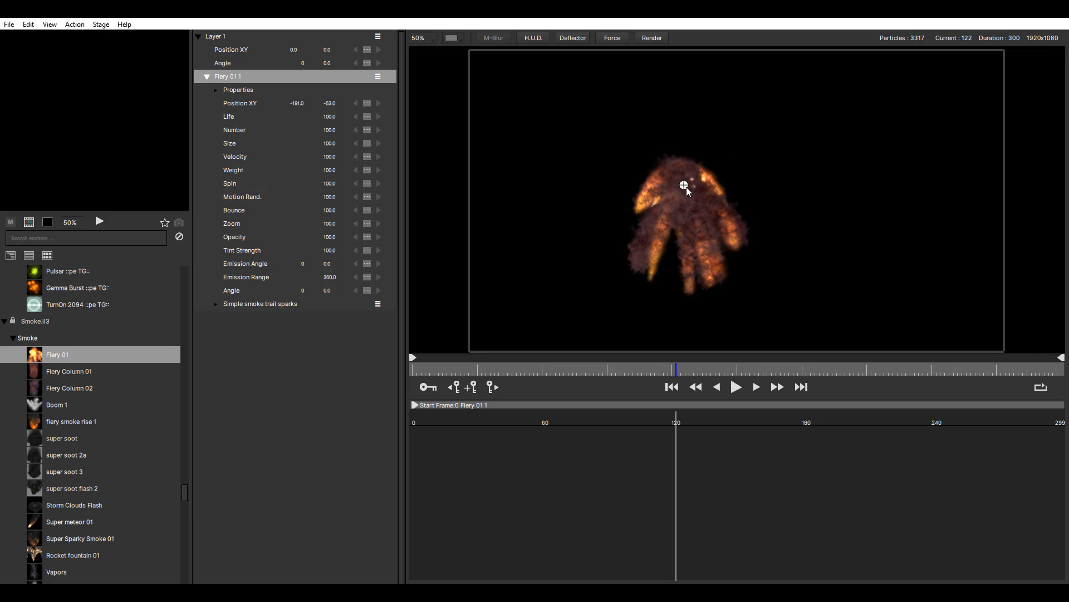
Step: Move the Fiery 01 emitter to about X -117, Y -89, and set Size to 116, Angle to 70 and 58, and Zoom to 135
{"action": "left_click_drag", "start_coordinate": [686, 186], "coordinate": [707, 176]}
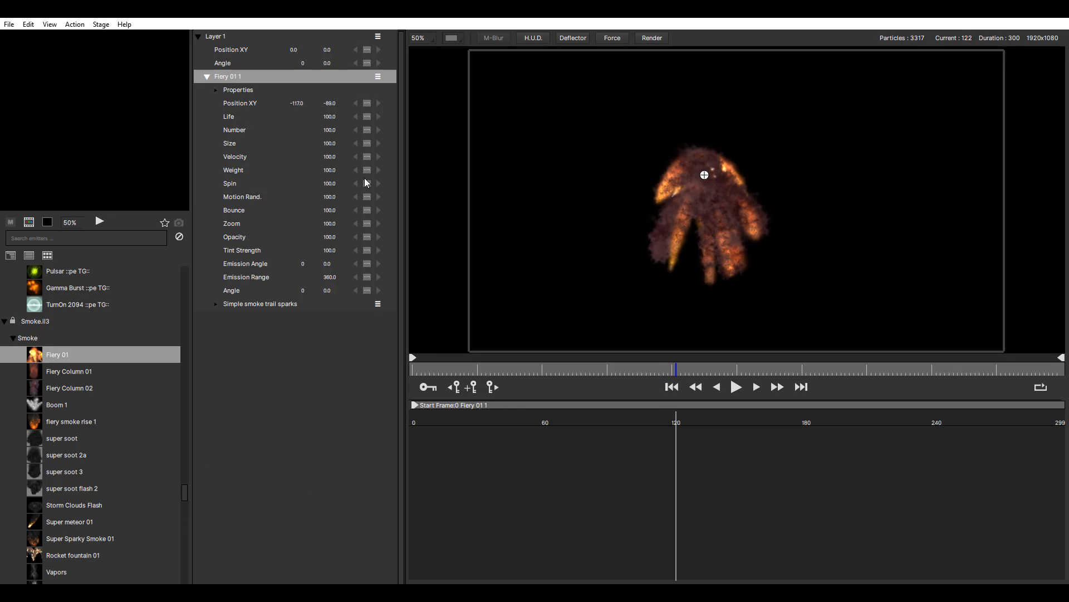
{"action": "left_click_drag", "start_coordinate": [323, 143], "coordinate": [335, 144]}
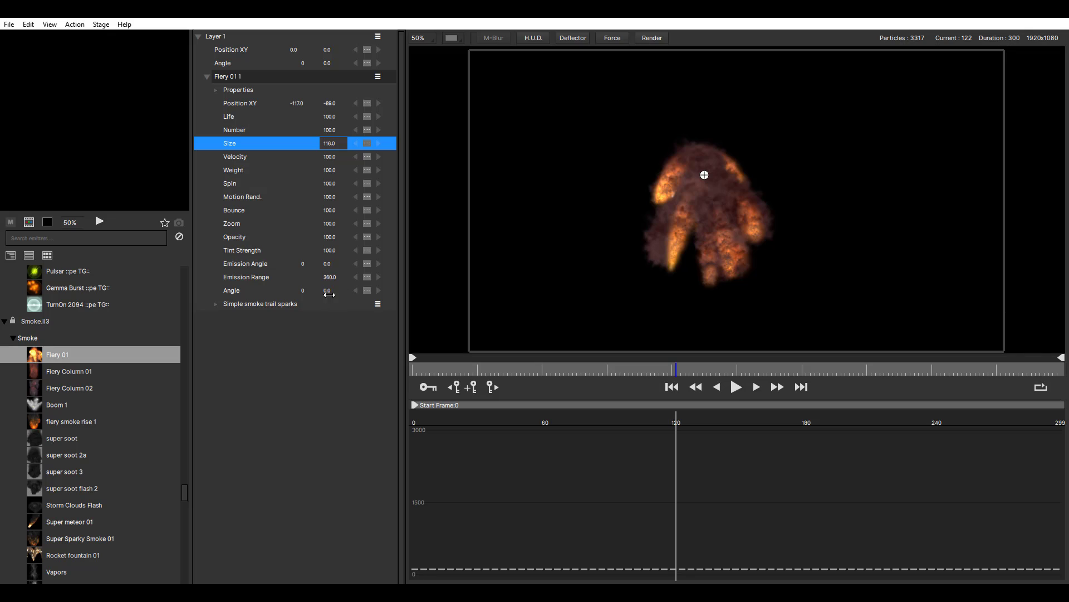
{"action": "left_click_drag", "start_coordinate": [326, 291], "coordinate": [363, 303]}
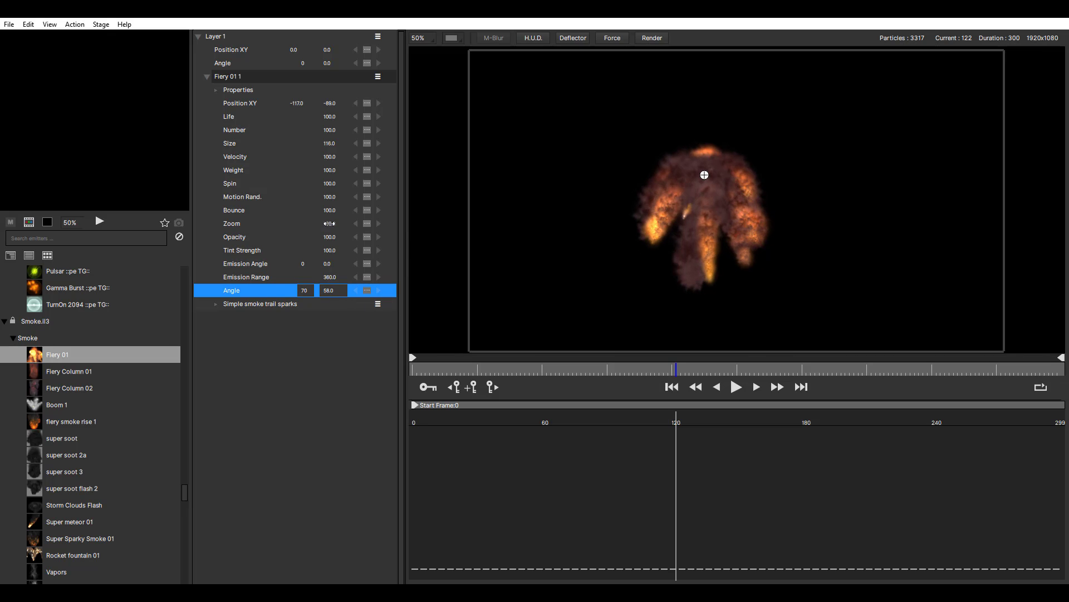
{"action": "left_click_drag", "start_coordinate": [329, 223], "coordinate": [350, 224]}
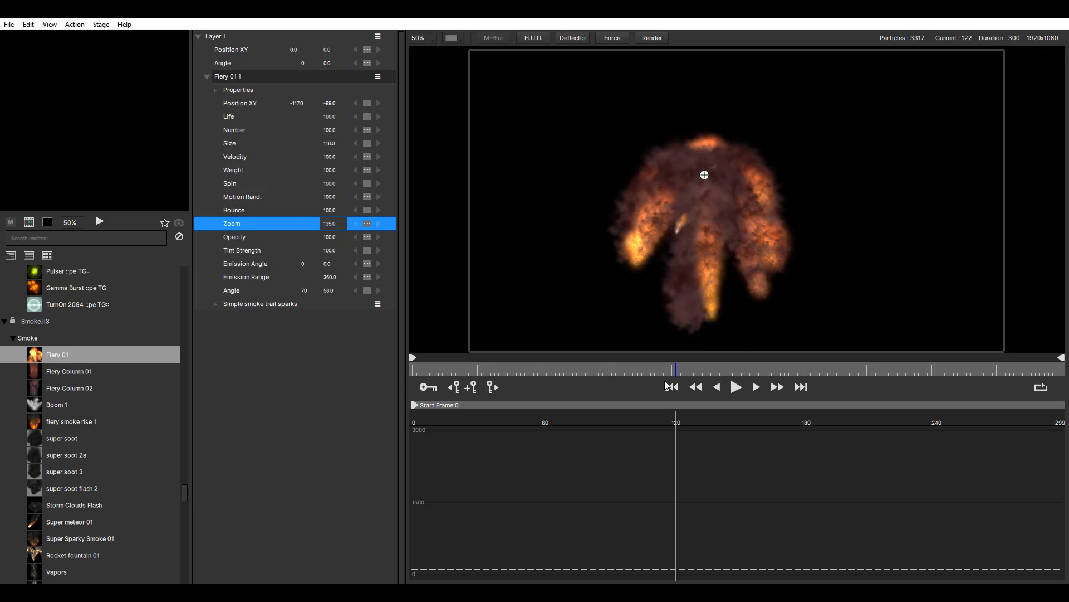
Step: Play the adjusted fire effect from the first frame and stop it around frame 62
{"action": "left_click", "coordinate": [671, 386]}
{"action": "left_click", "coordinate": [739, 389]}
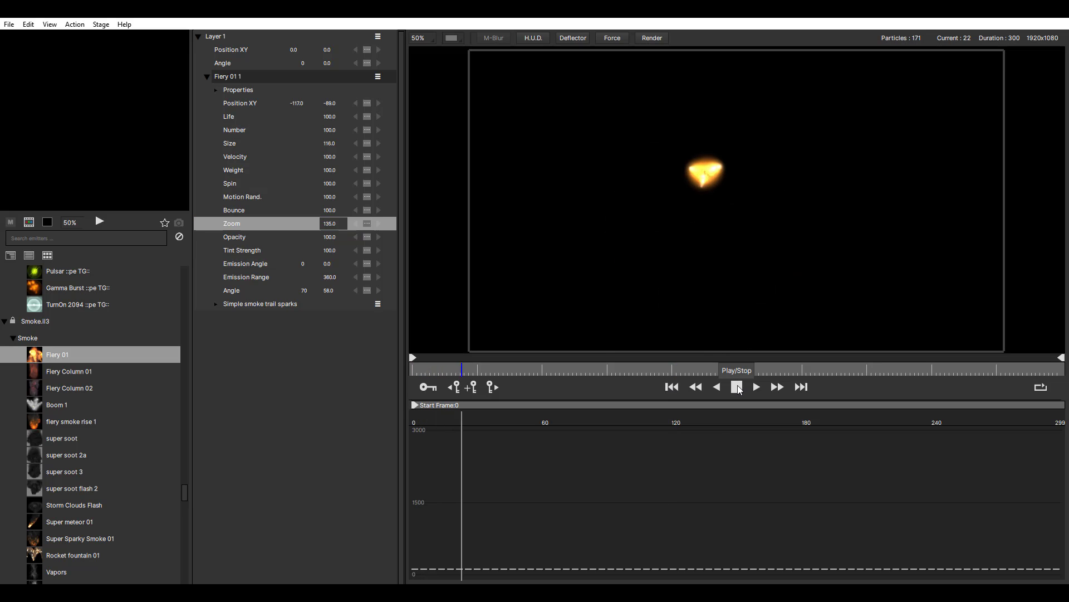
{"action": "left_click", "coordinate": [737, 388]}
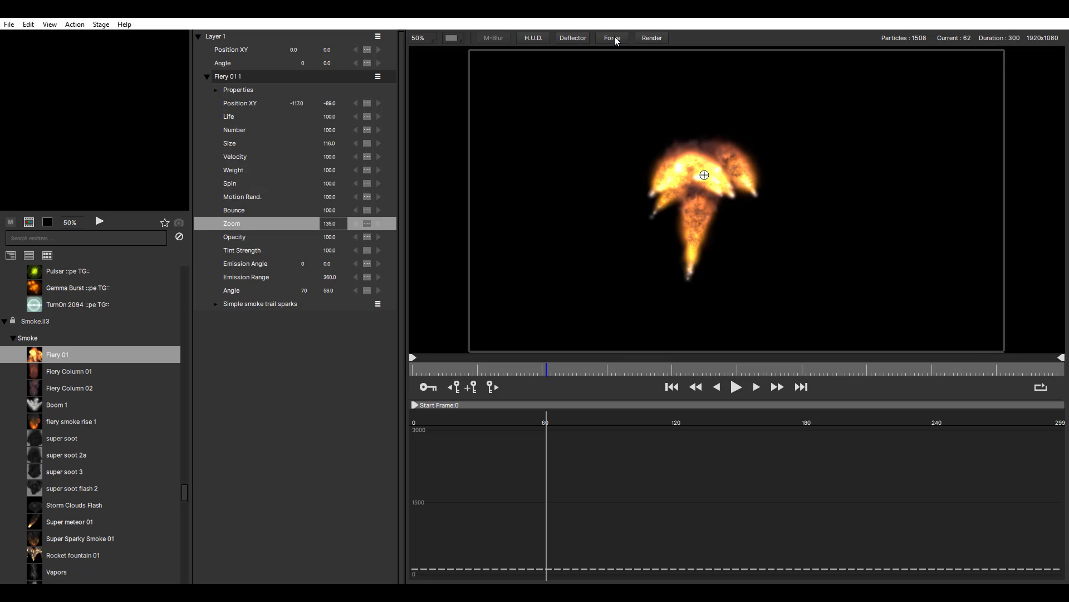
Step: Add an Area force below the fire emitter at about X -255, Y 113, and set its start frame to 0
{"action": "left_click", "coordinate": [667, 232]}
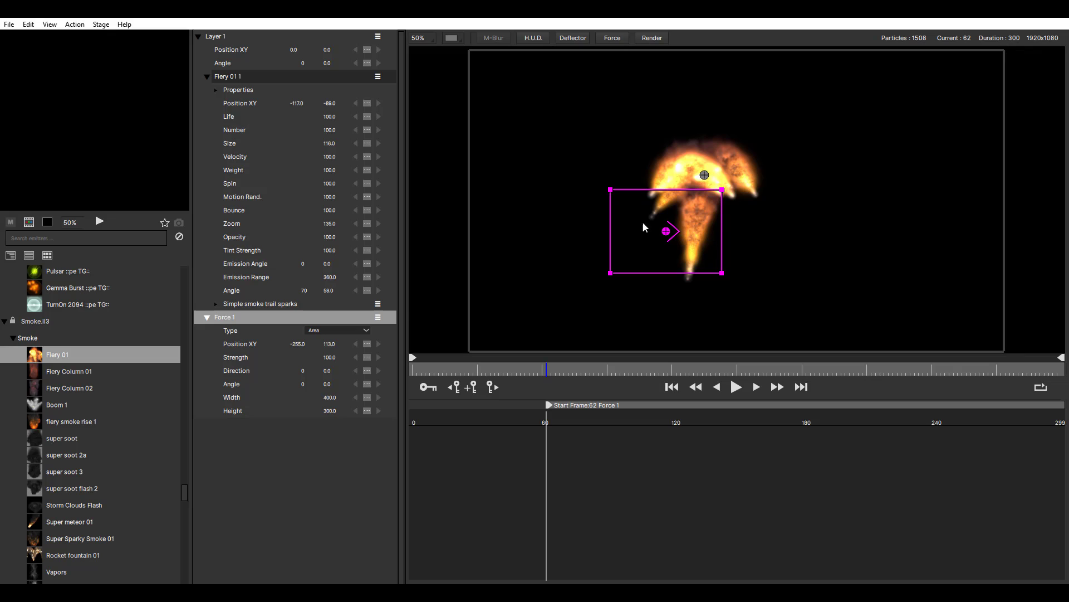
{"action": "scroll", "coordinate": [675, 221], "scroll_direction": "up", "scroll_amount": 3}
{"action": "scroll", "coordinate": [675, 221], "scroll_direction": "down", "scroll_amount": 3}
{"action": "scroll", "coordinate": [675, 223], "scroll_direction": "up", "scroll_amount": 2}
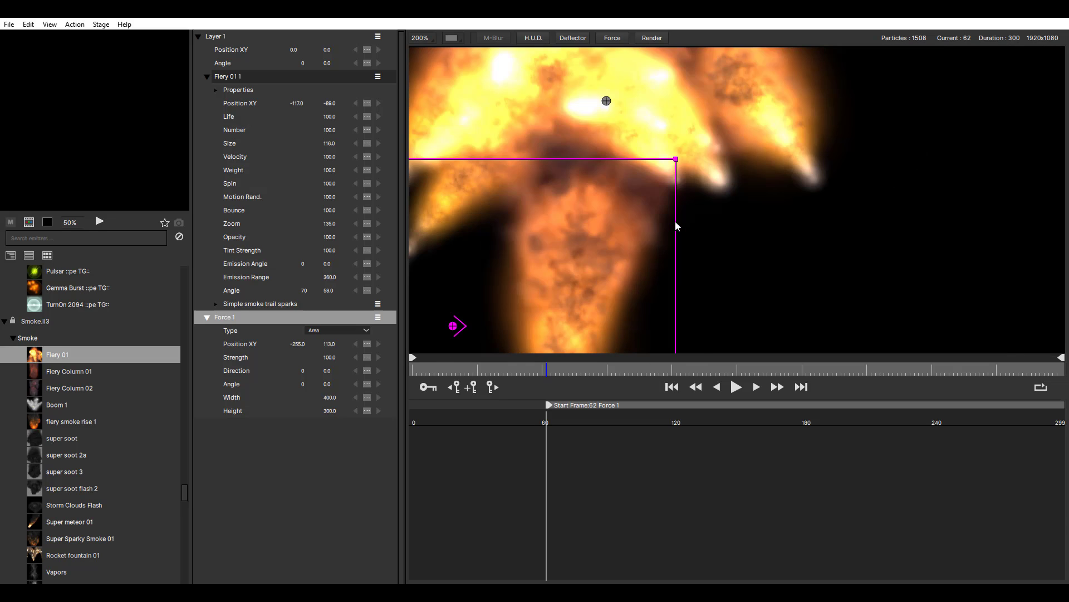
{"action": "scroll", "coordinate": [593, 281], "scroll_direction": "down", "scroll_amount": 1}
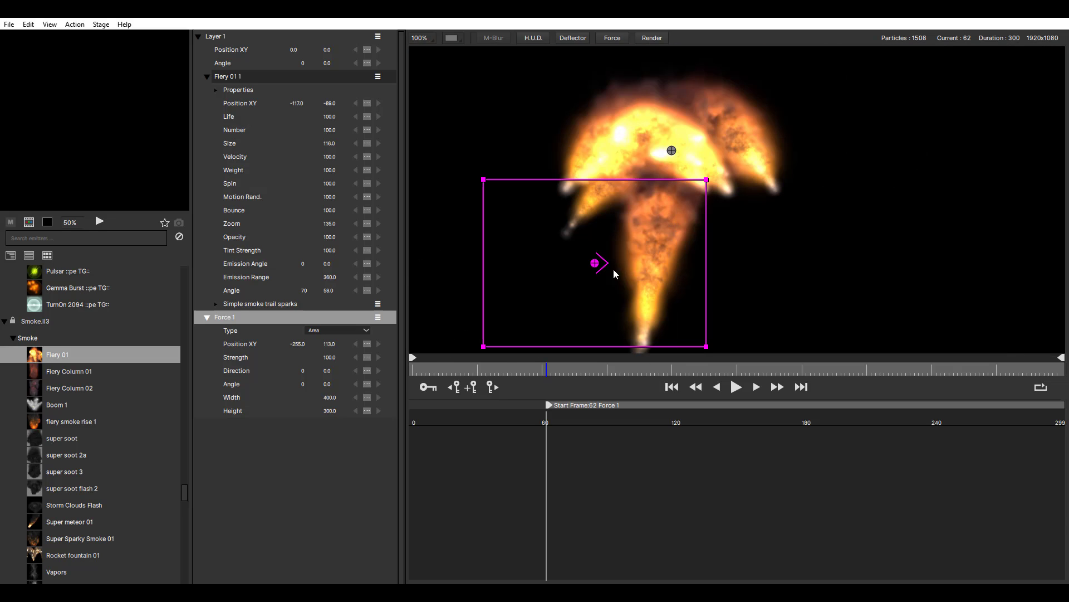
{"action": "left_click_drag", "start_coordinate": [546, 406], "coordinate": [390, 406]}
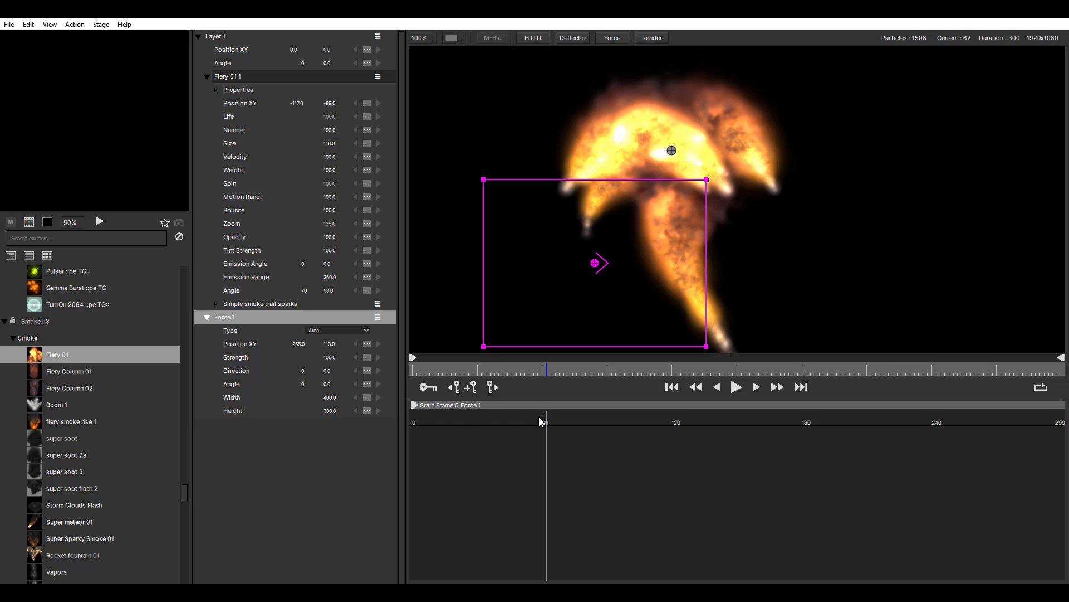
{"action": "left_click_drag", "start_coordinate": [416, 406], "coordinate": [363, 410]}
{"action": "scroll", "coordinate": [664, 147], "scroll_direction": "down", "scroll_amount": 2}
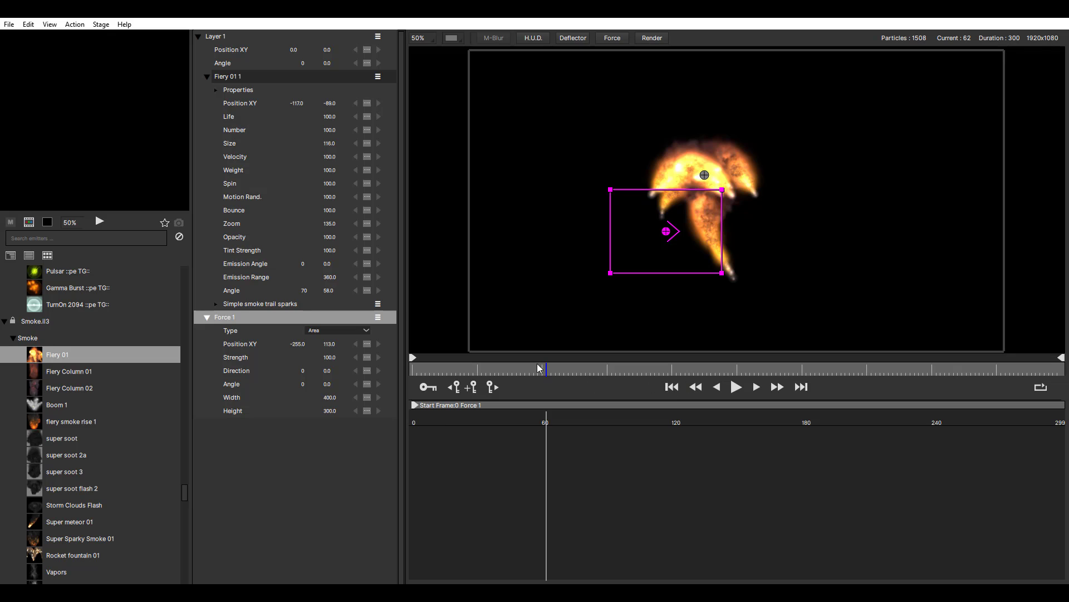
Step: Preview the force's effect on the fire from frame 0, and set the force's Strength to 809
{"action": "left_click", "coordinate": [413, 369]}
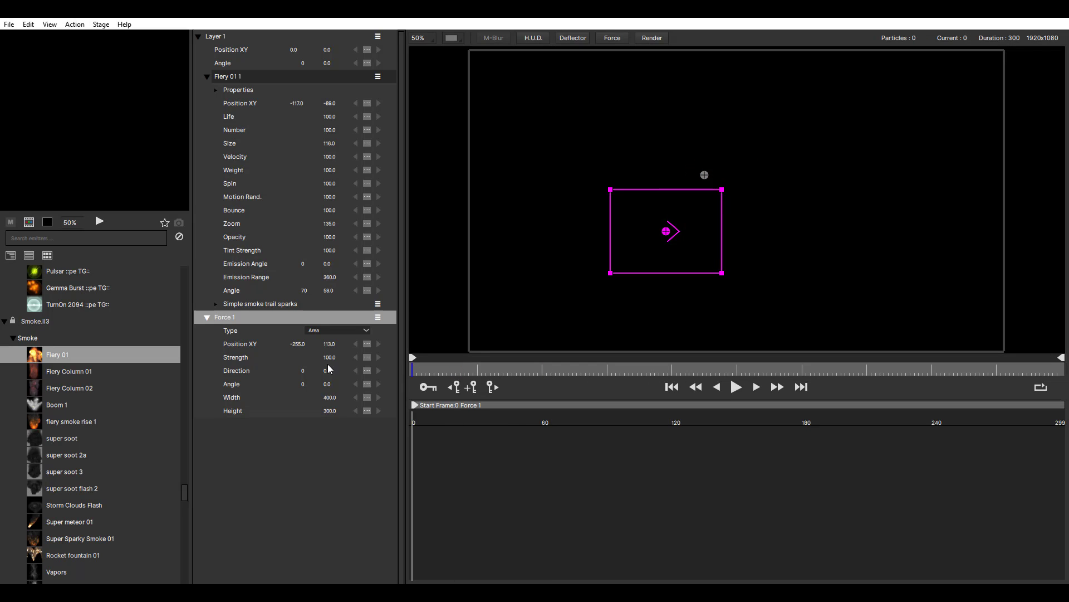
{"action": "left_click", "coordinate": [736, 387]}
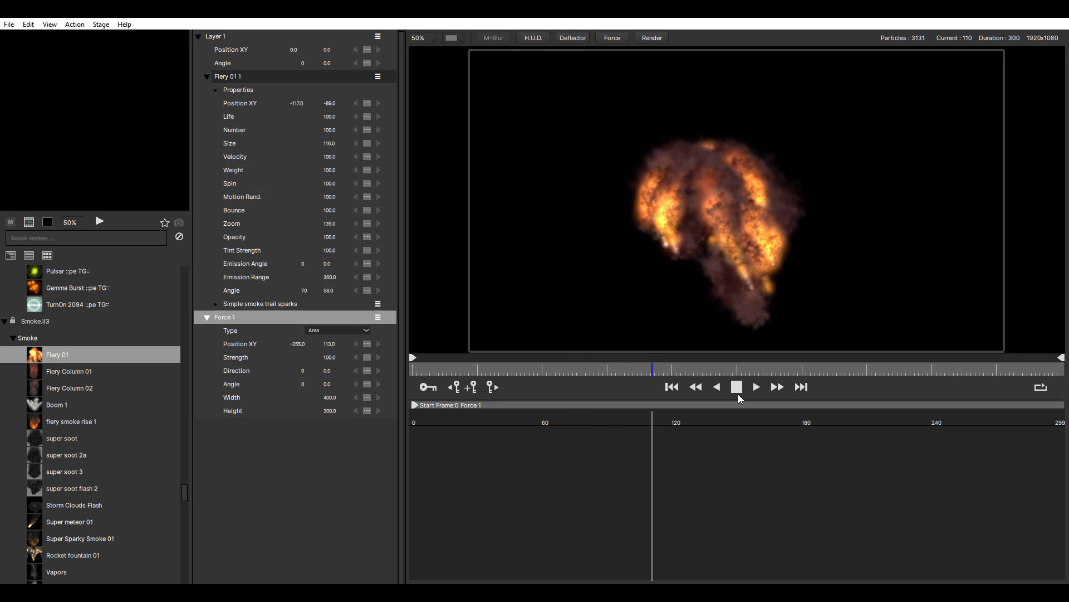
{"action": "left_click", "coordinate": [736, 387]}
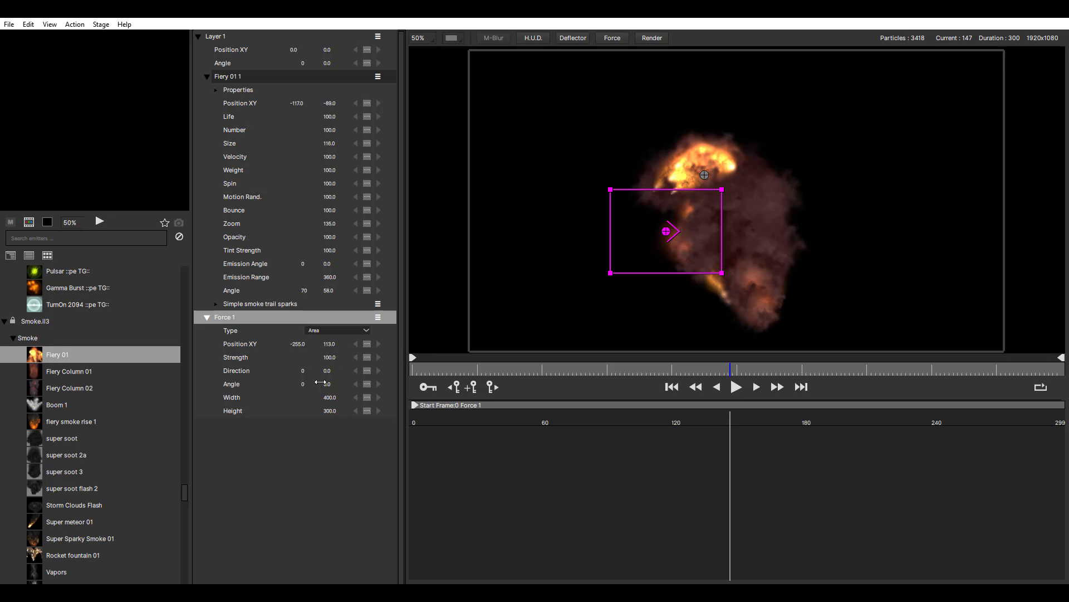
{"action": "left_click_drag", "start_coordinate": [329, 357], "coordinate": [726, 359]}
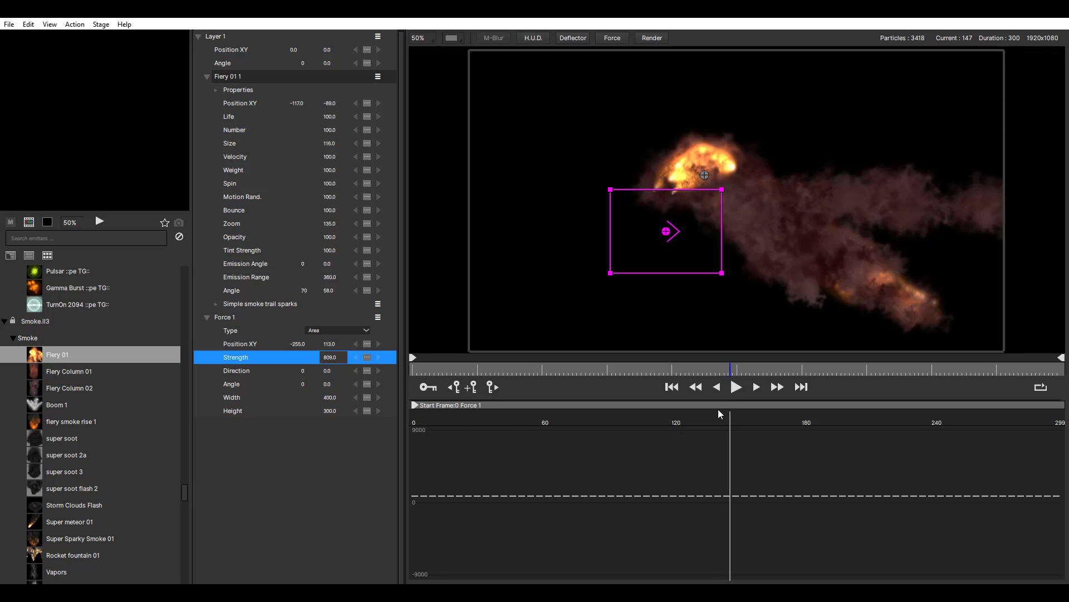
Step: Return to frame 0 and keyframe the Area force's position at X -239, Y 123
{"action": "left_click", "coordinate": [695, 387]}
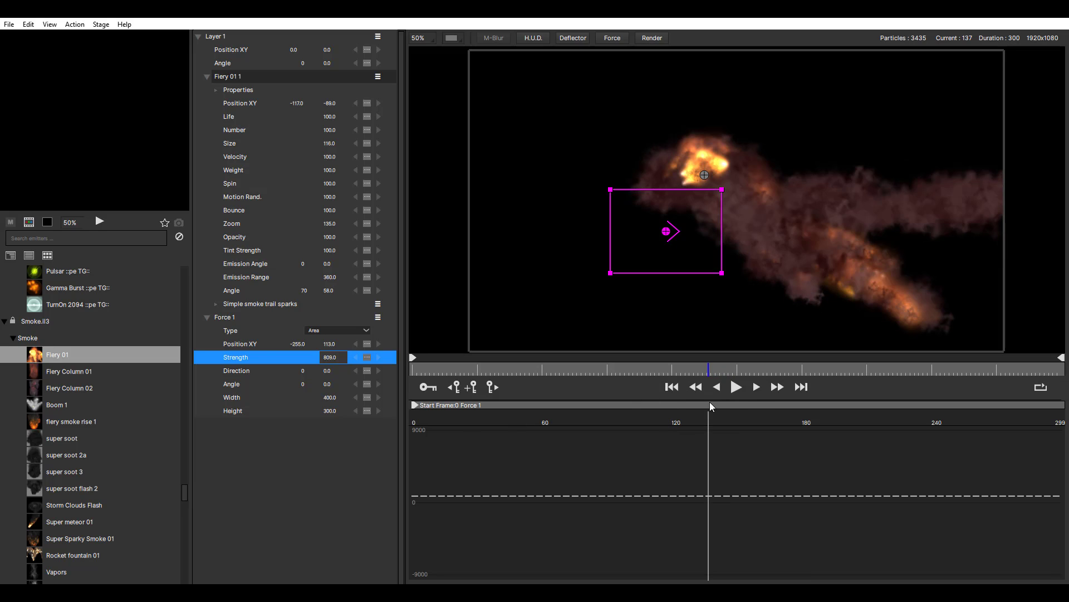
{"action": "left_click", "coordinate": [672, 386]}
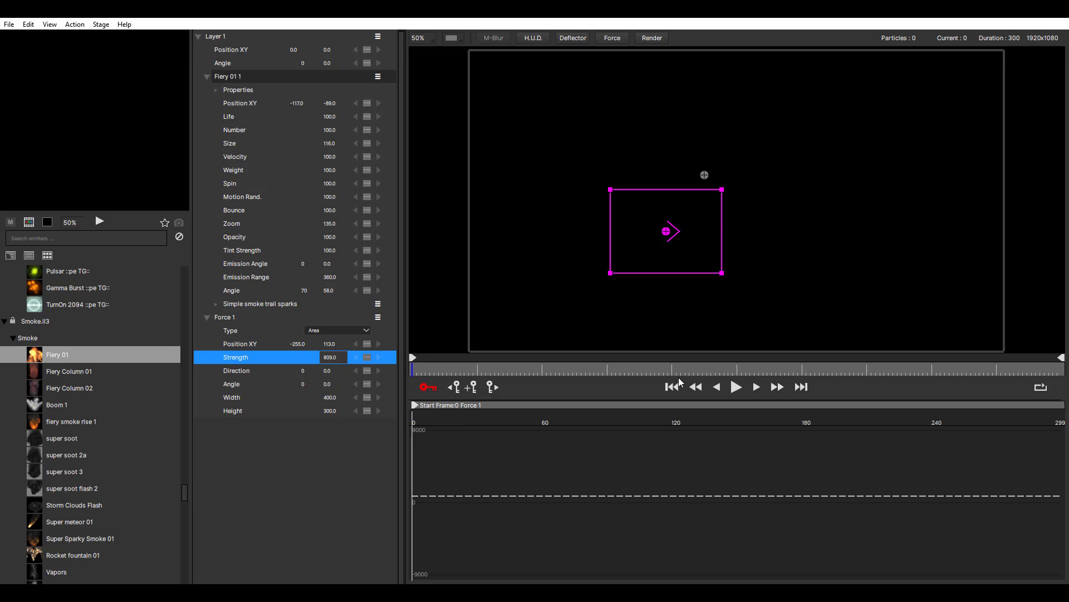
{"action": "left_click_drag", "start_coordinate": [668, 232], "coordinate": [673, 236]}
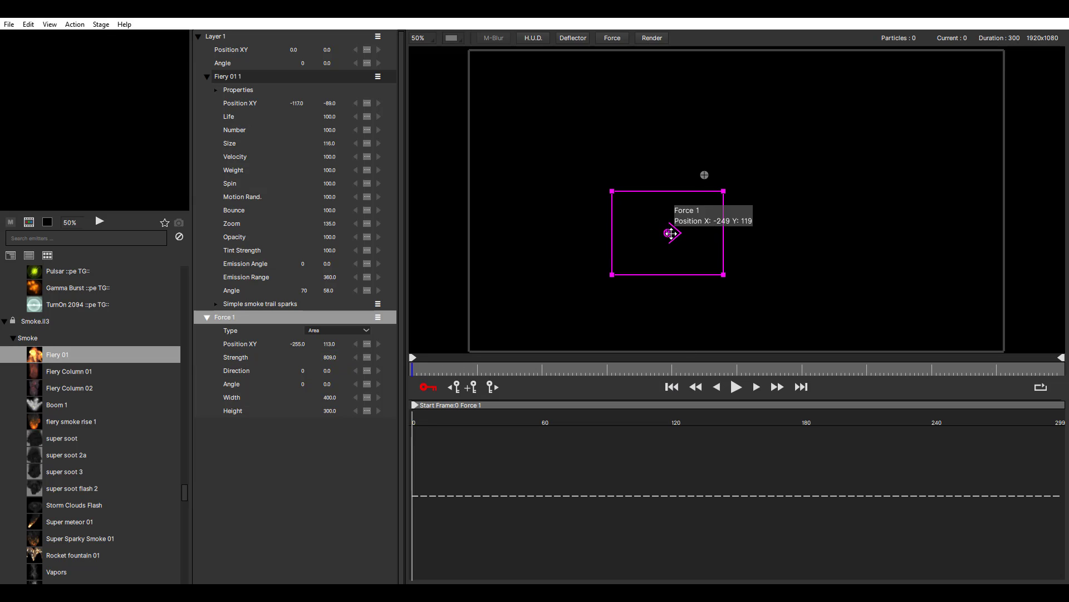
Step: Keyframe the Area force's position at X -27, Y 89 on frame 59 and at X 115, Y -37 on frame 120
{"action": "left_click", "coordinate": [543, 370]}
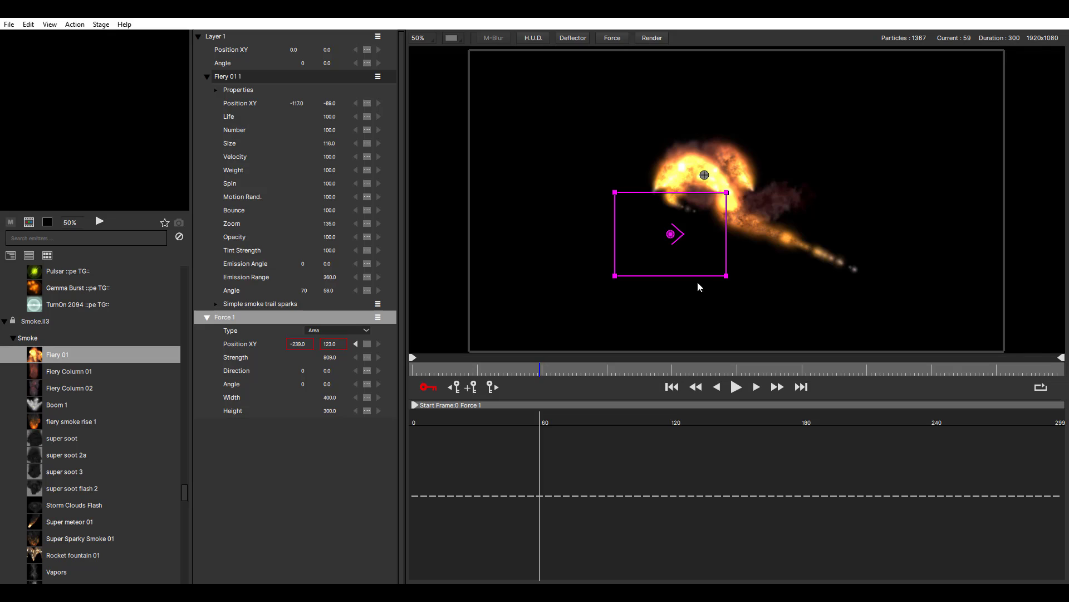
{"action": "left_click", "coordinate": [713, 230]}
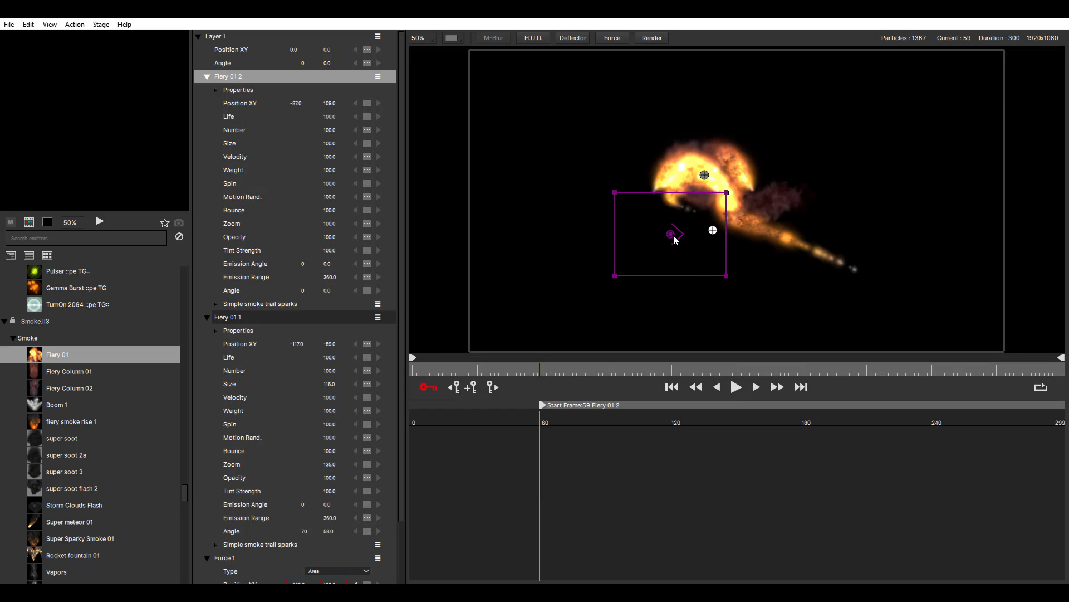
{"action": "key", "text": "ctrl+z"}
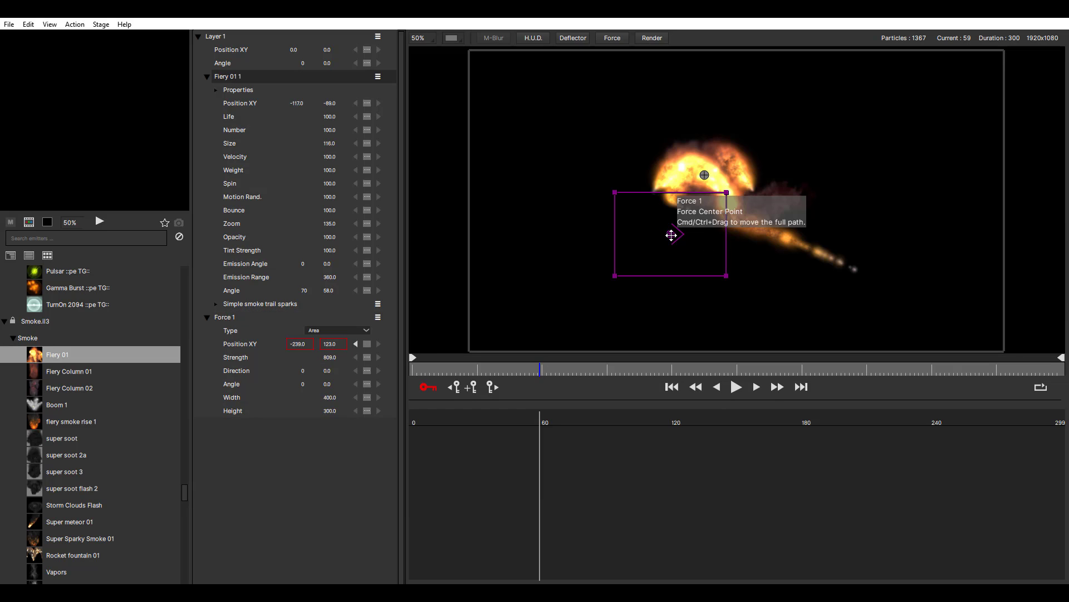
{"action": "left_click_drag", "start_coordinate": [671, 233], "coordinate": [729, 225]}
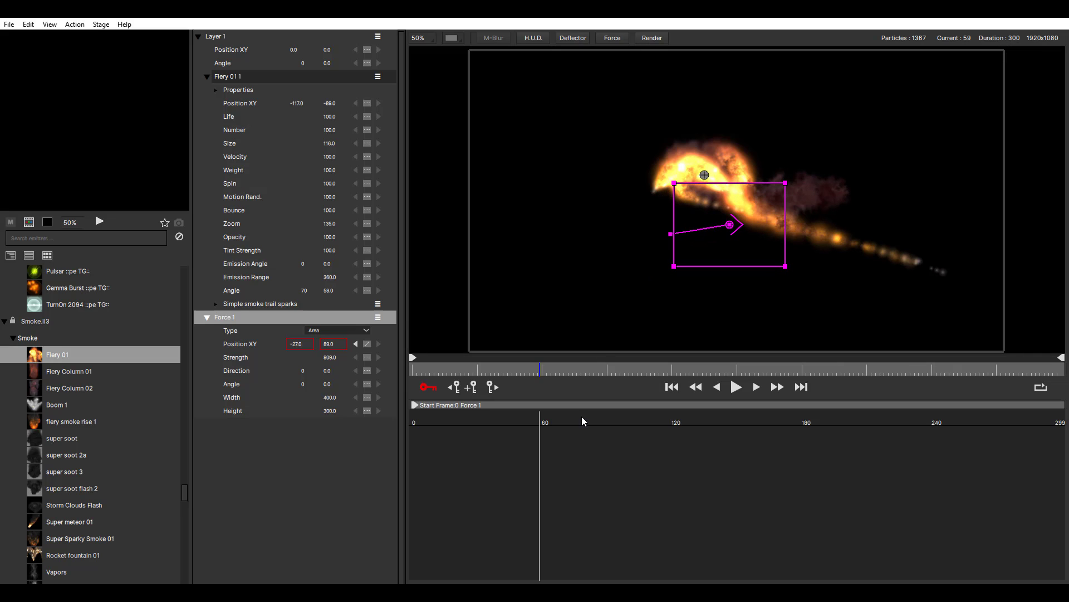
{"action": "left_click", "coordinate": [672, 370]}
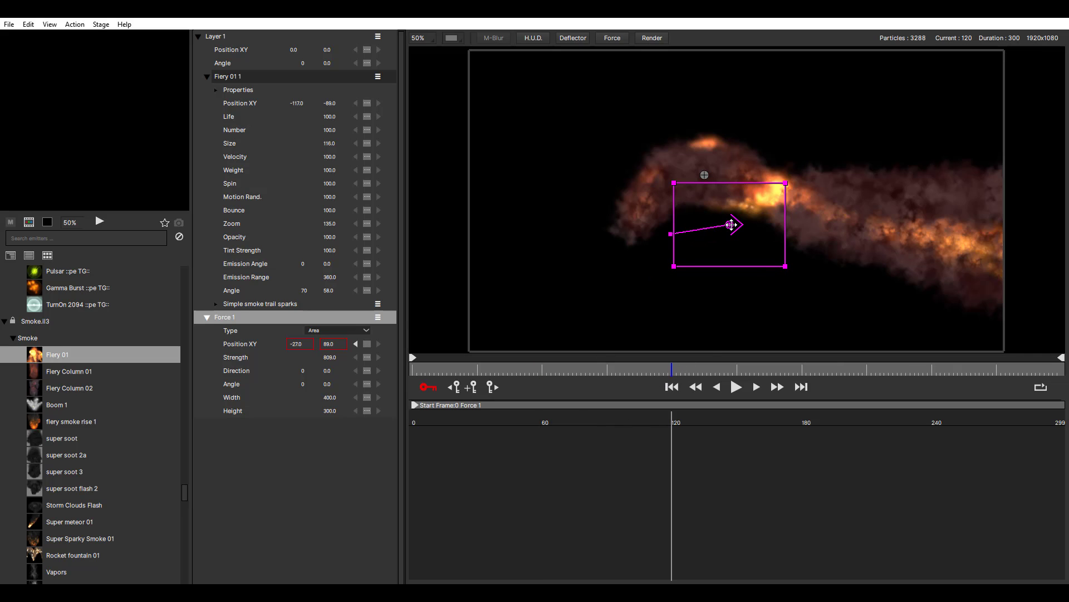
{"action": "left_click_drag", "start_coordinate": [730, 225], "coordinate": [769, 190]}
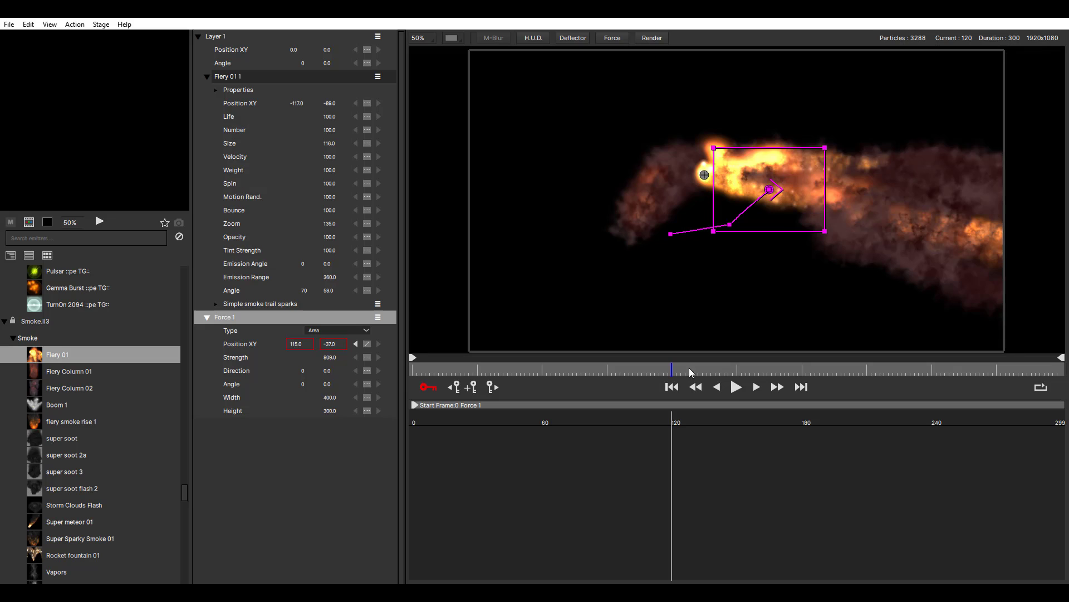
Step: Play the fire with the animated force from frame 0 and stop around frame 131
{"action": "left_click", "coordinate": [671, 387]}
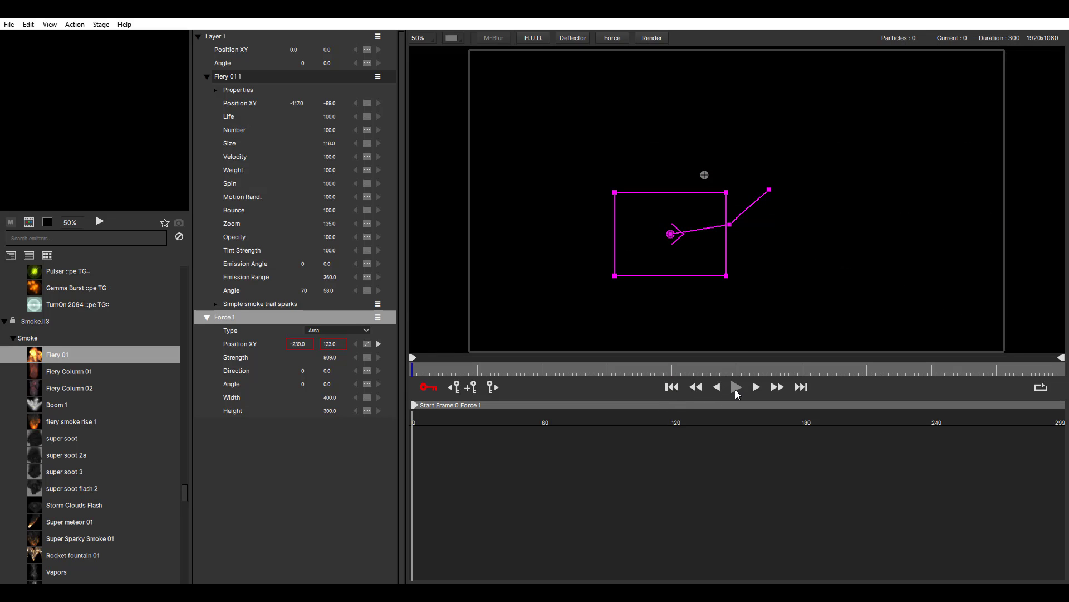
{"action": "left_click", "coordinate": [736, 387]}
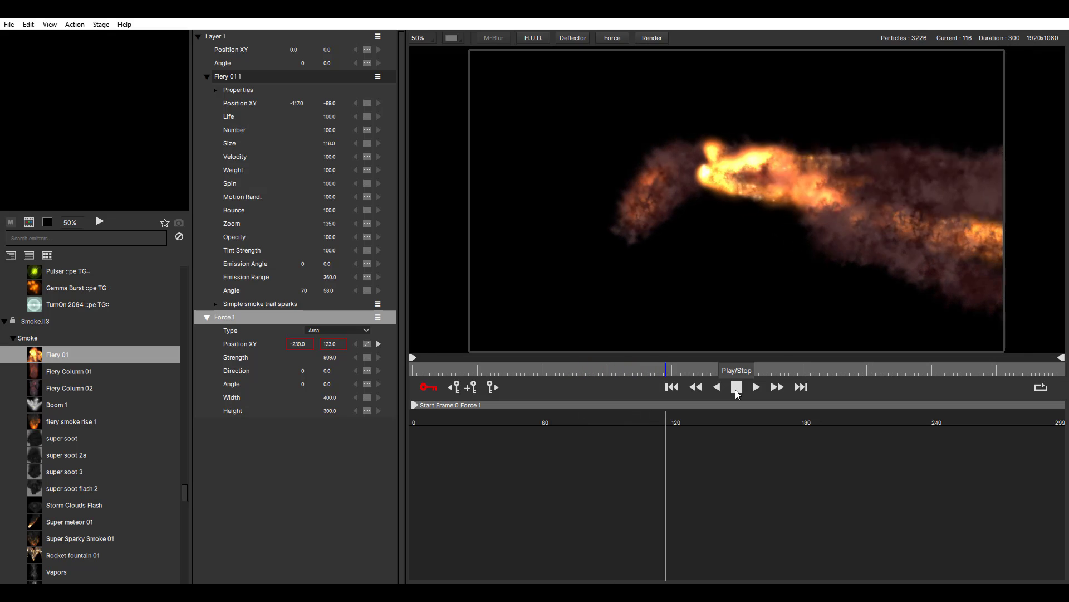
{"action": "left_click", "coordinate": [736, 386]}
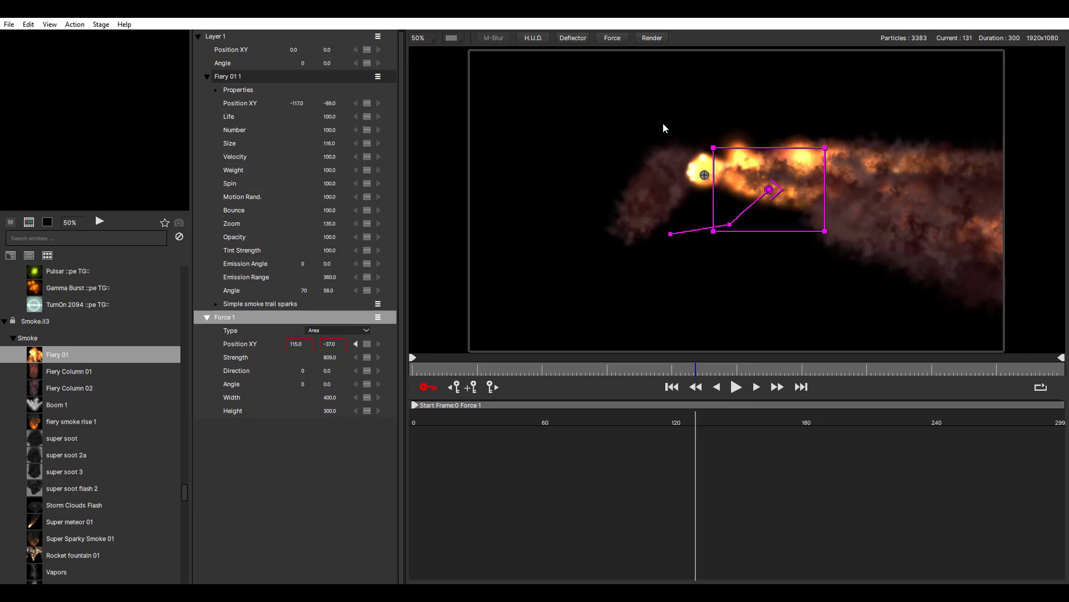
Step: Open the render and export settings and review the available resolutions, presets and file formats without changing them
{"action": "left_click", "coordinate": [651, 37]}
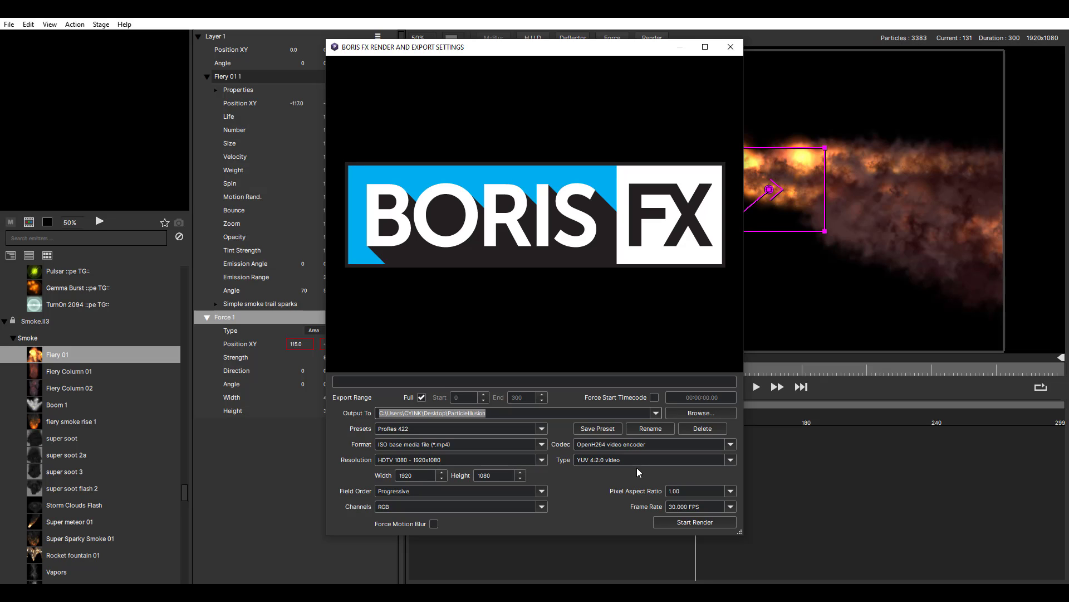
{"action": "left_click", "coordinate": [531, 462]}
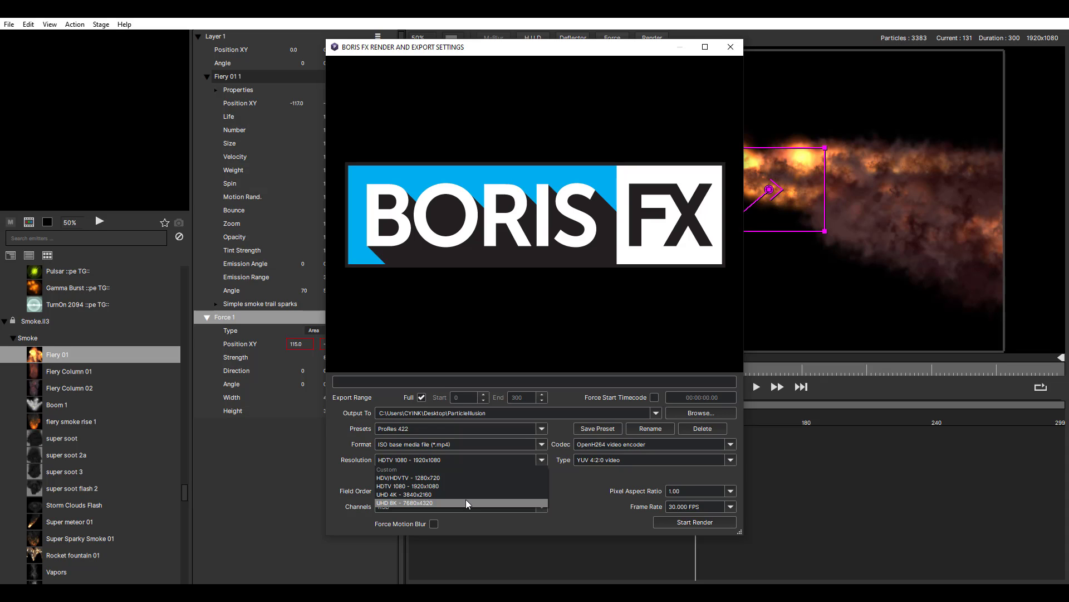
{"action": "left_click", "coordinate": [576, 509]}
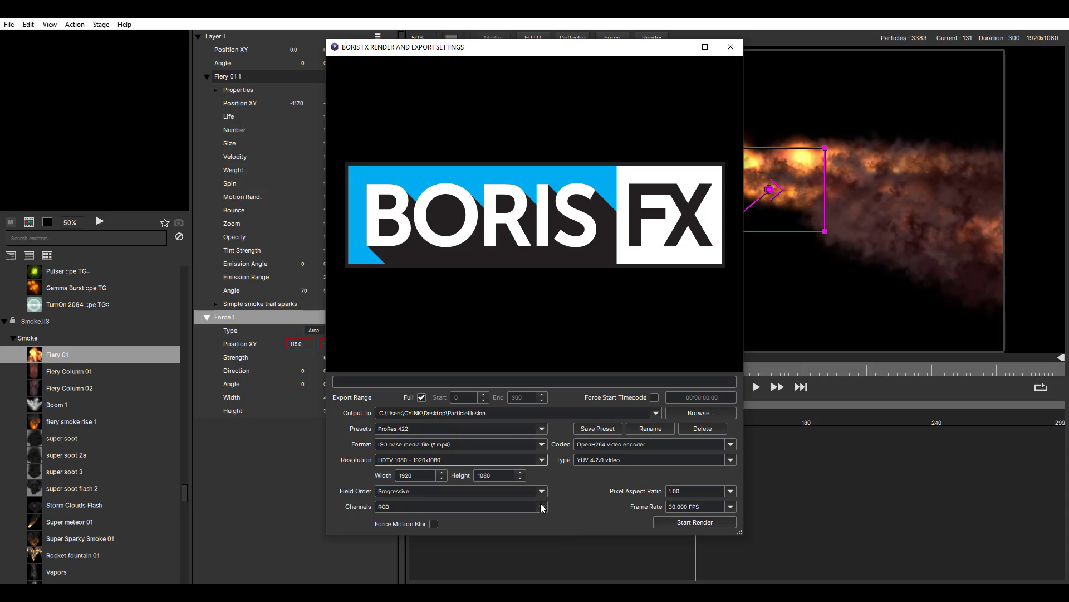
{"action": "left_click", "coordinate": [513, 431]}
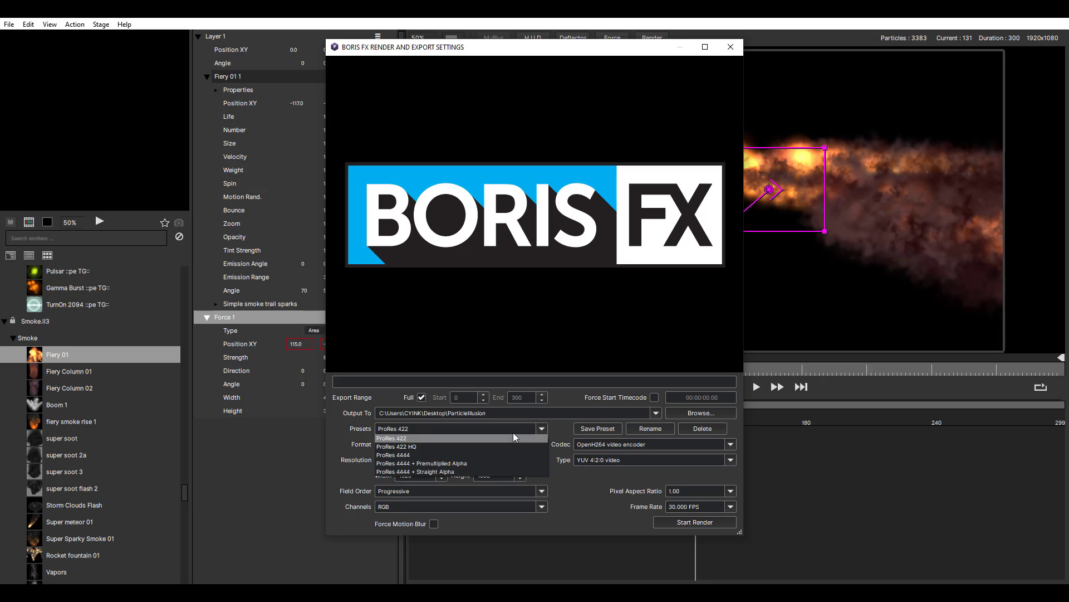
{"action": "left_click", "coordinate": [599, 507]}
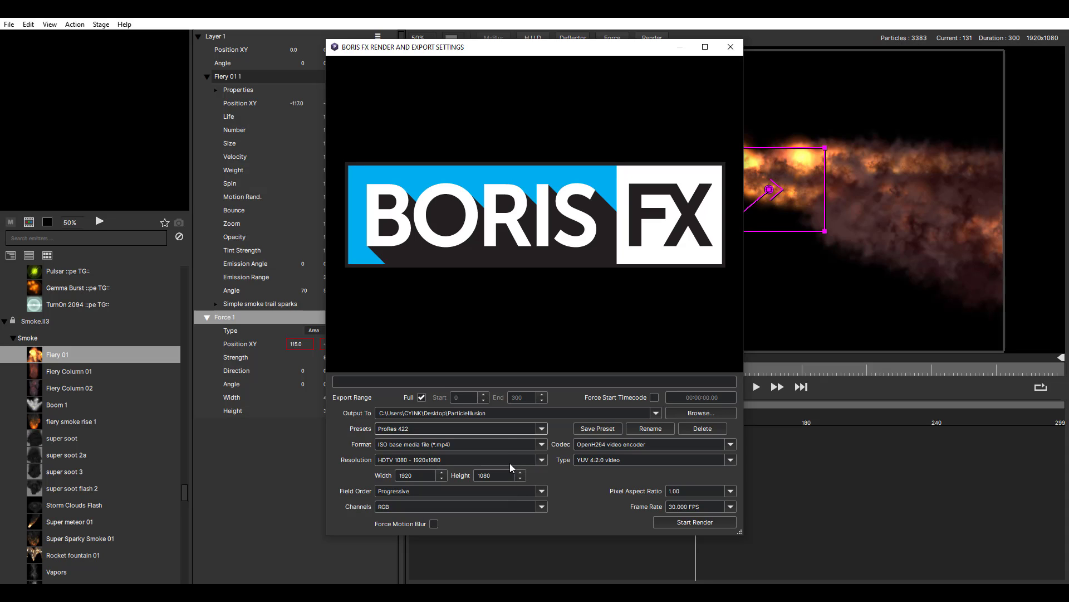
{"action": "left_click", "coordinate": [507, 445]}
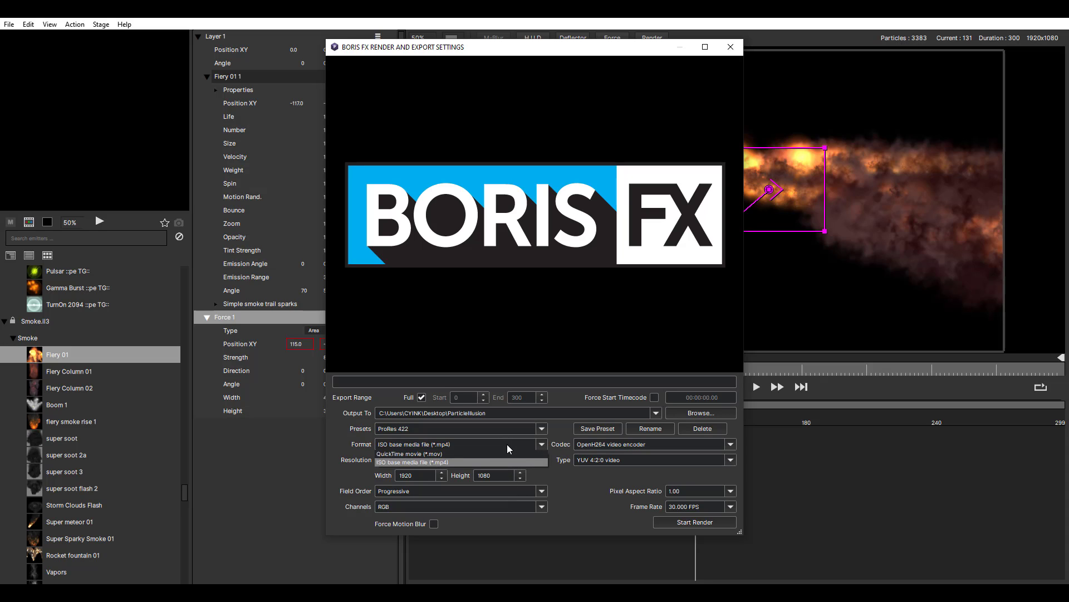
{"action": "left_click", "coordinate": [570, 502]}
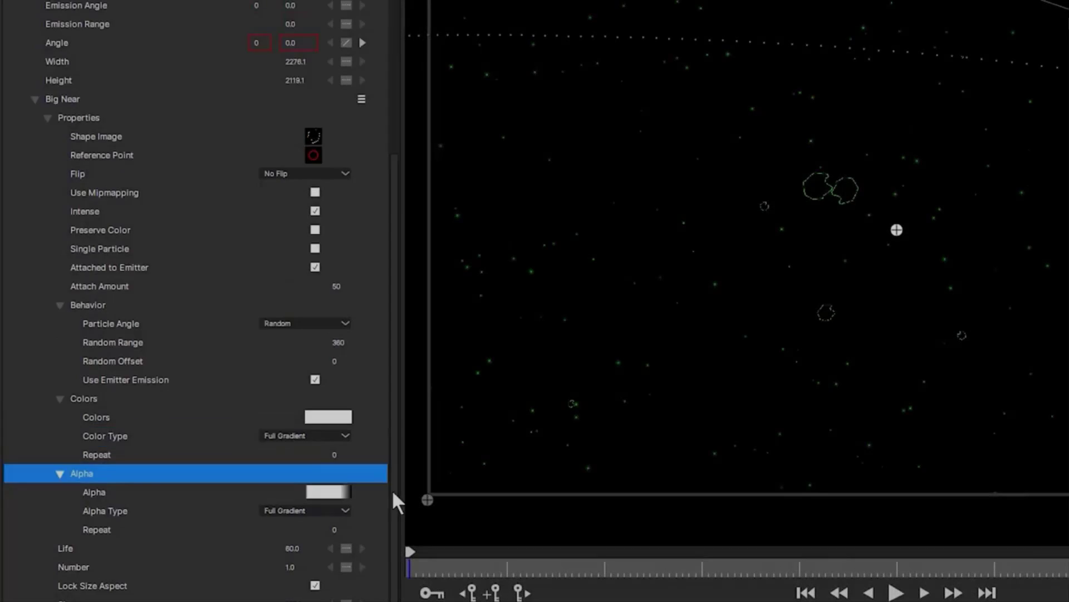
Step: Go to the next Angle keyframe of the Vector Asteroid Field with Stars HD emitter and play the animation
{"action": "scroll", "coordinate": [364, 156], "scroll_direction": "up", "scroll_amount": 7}
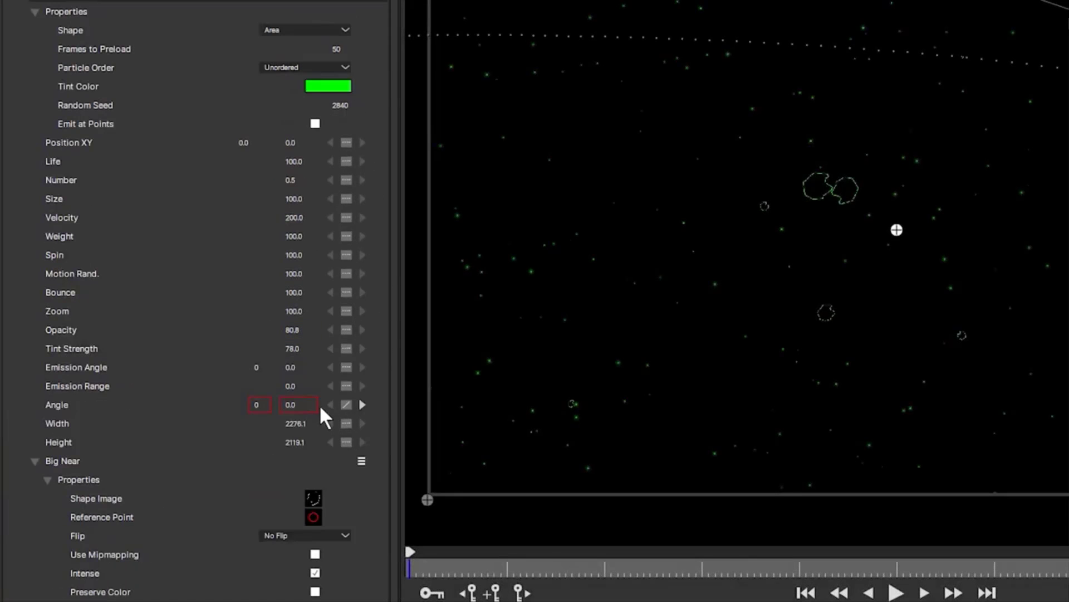
{"action": "mouse_move", "coordinate": [363, 407]}
{"action": "left_mouse_down"}
{"action": "mouse_move", "coordinate": [320, 405]}
{"action": "mouse_move", "coordinate": [349, 422]}
{"action": "left_mouse_up"}
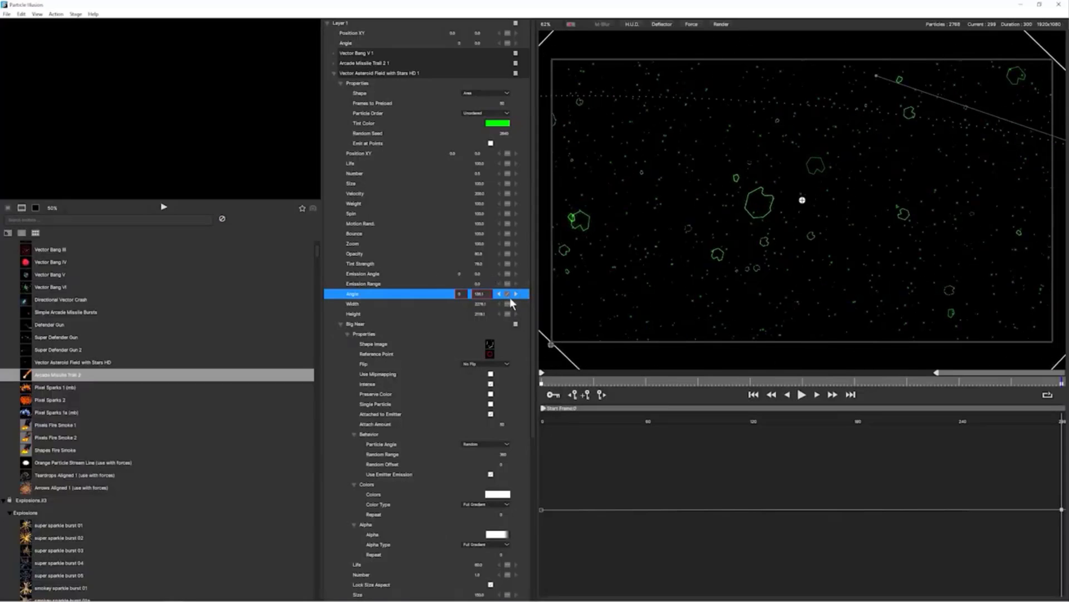
{"action": "left_click", "coordinate": [802, 394]}
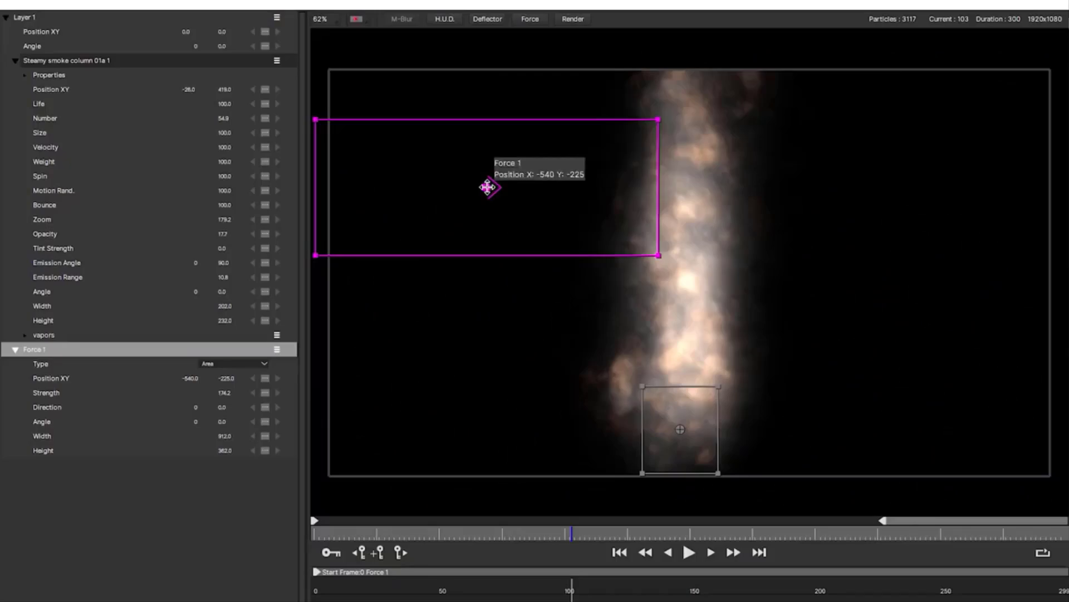
Step: Move the Area force into the steamy smoke column at about X -293, Y -195 and play the result
{"action": "left_click_drag", "start_coordinate": [488, 188], "coordinate": [581, 199]}
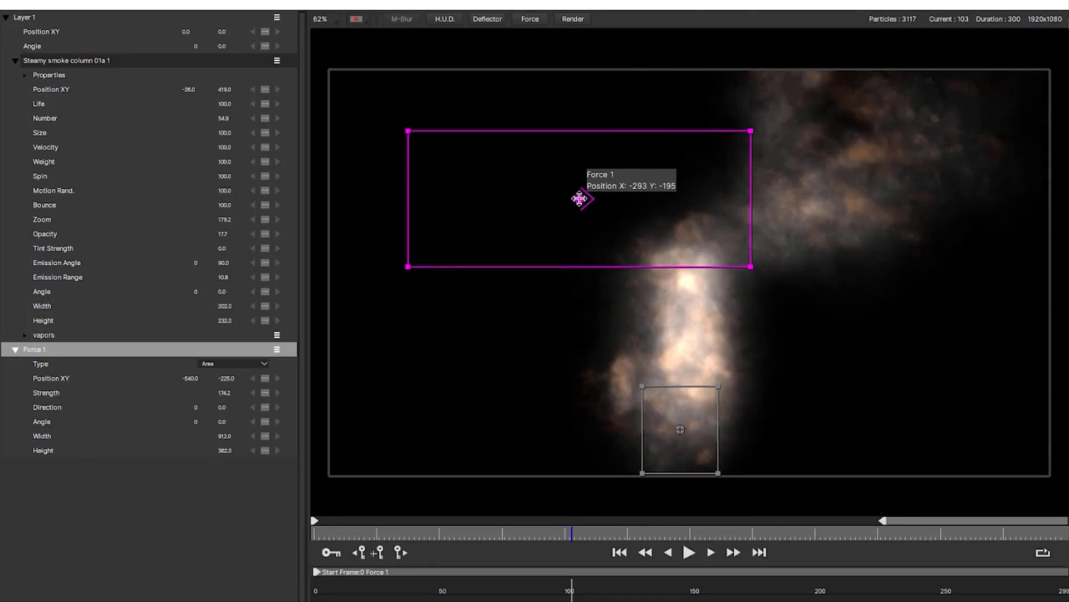
{"action": "left_click", "coordinate": [689, 552]}
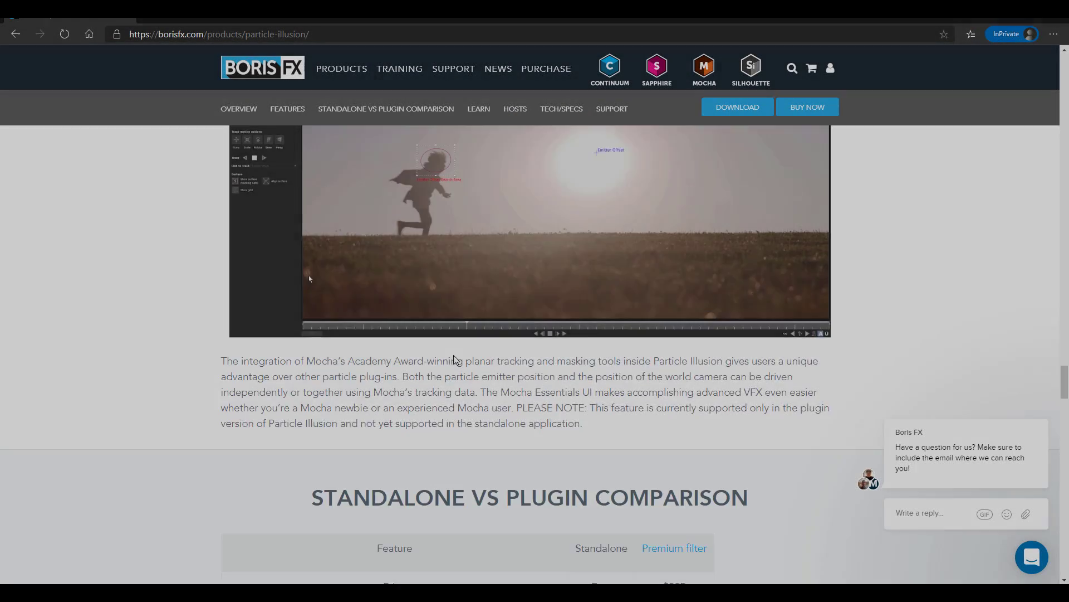
Step: On the Boris FX Particle Illusion page in the browser, examine the feature comparison between the standalone and plugin versions
{"action": "scroll", "coordinate": [454, 355], "scroll_direction": "down", "scroll_amount": 10}
{"action": "scroll", "coordinate": [455, 355], "scroll_direction": "down", "scroll_amount": 1}
{"action": "scroll", "coordinate": [455, 356], "scroll_direction": "up", "scroll_amount": 10}
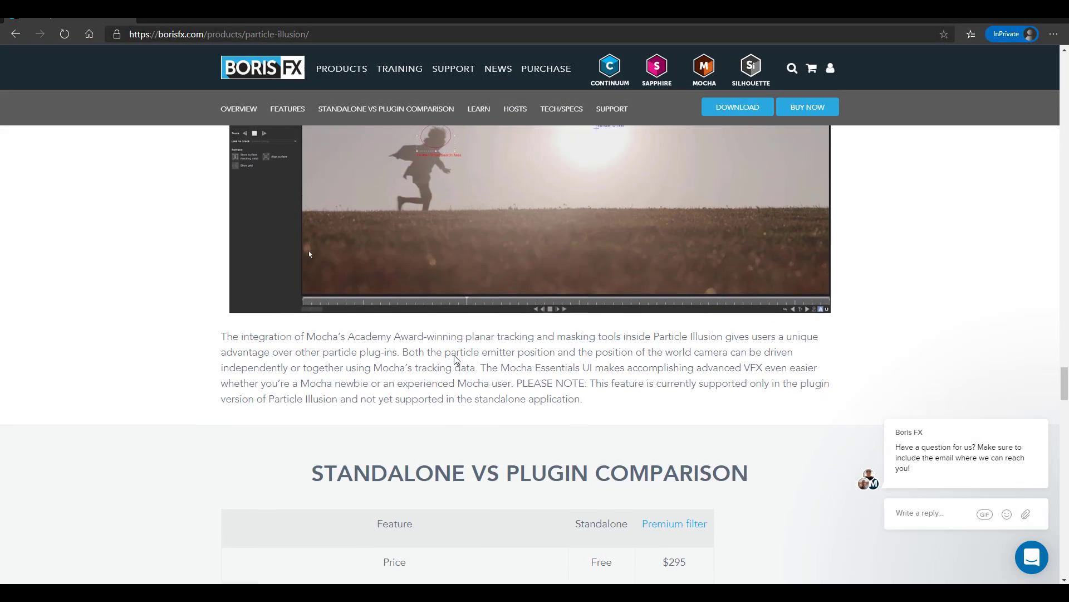
{"action": "scroll", "coordinate": [454, 357], "scroll_direction": "down", "scroll_amount": 1}
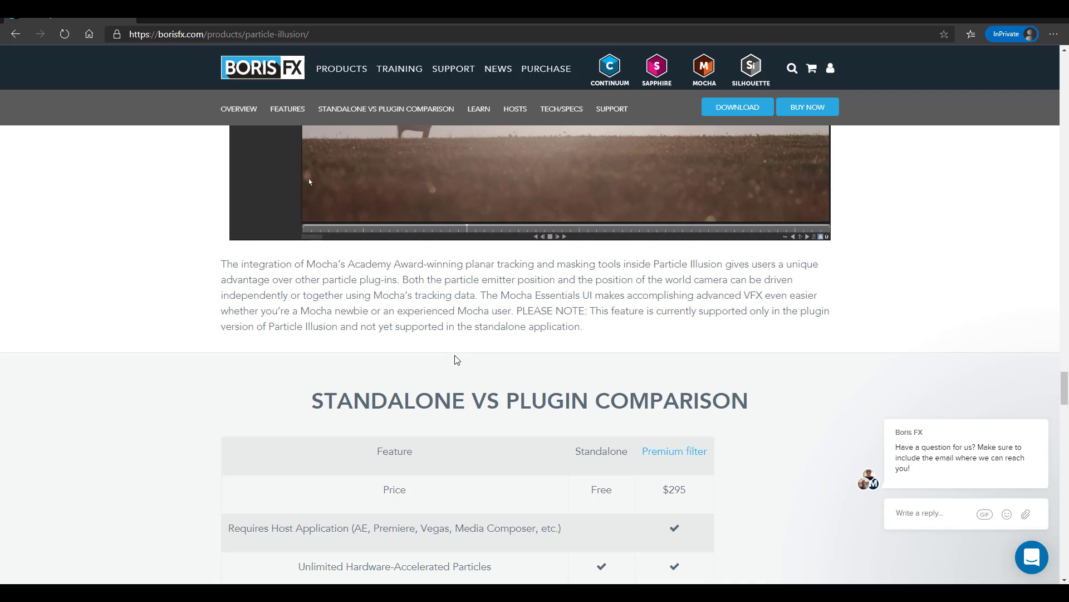
{"action": "scroll", "coordinate": [455, 359], "scroll_direction": "down", "scroll_amount": 5}
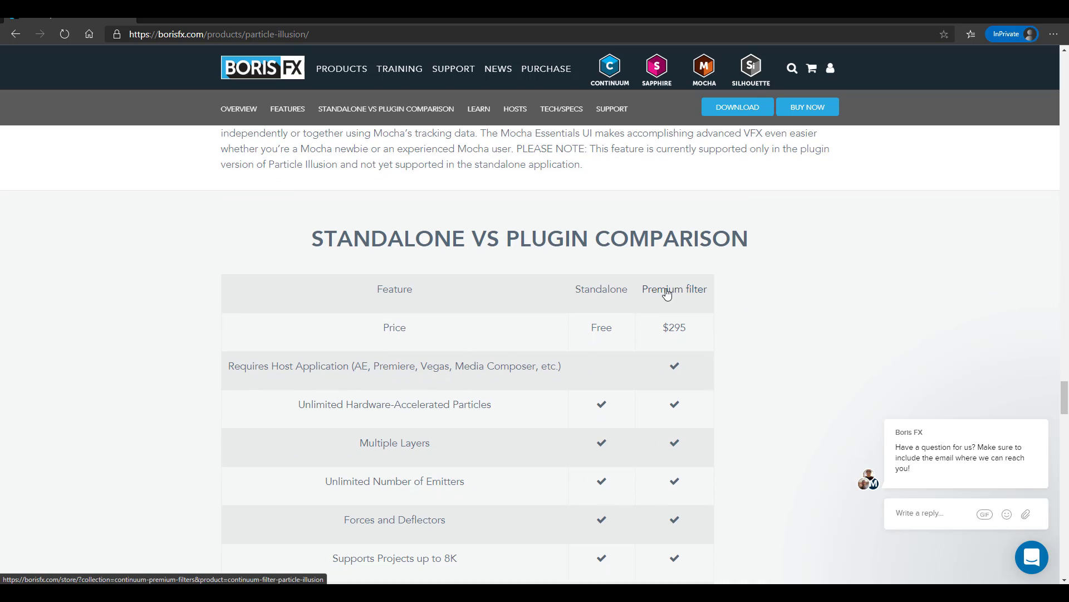
{"action": "scroll", "coordinate": [710, 330], "scroll_direction": "down", "scroll_amount": 20}
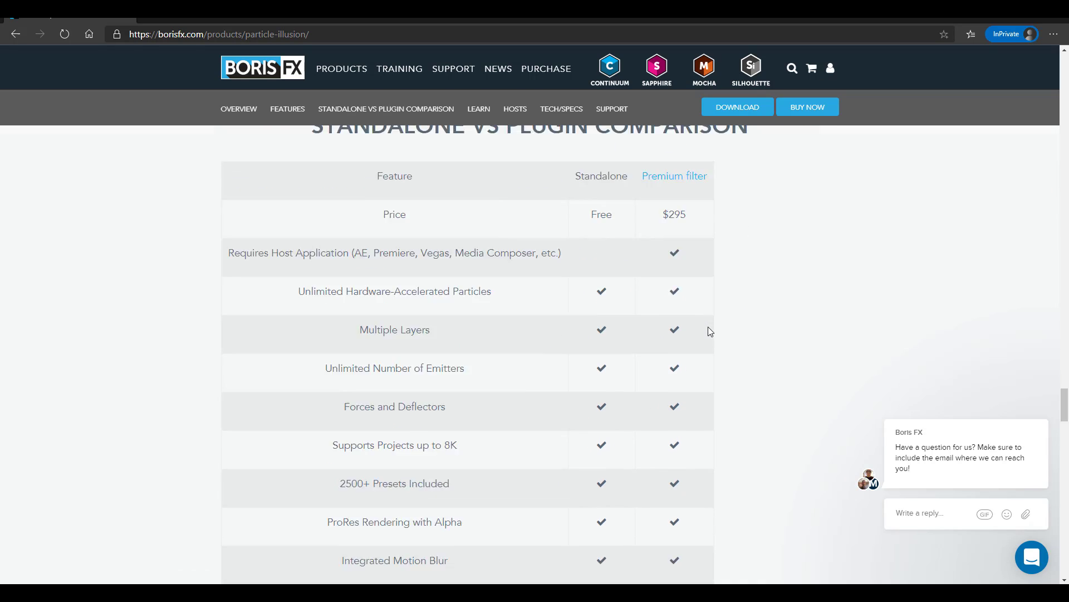
{"action": "scroll", "coordinate": [709, 329], "scroll_direction": "up", "scroll_amount": 10}
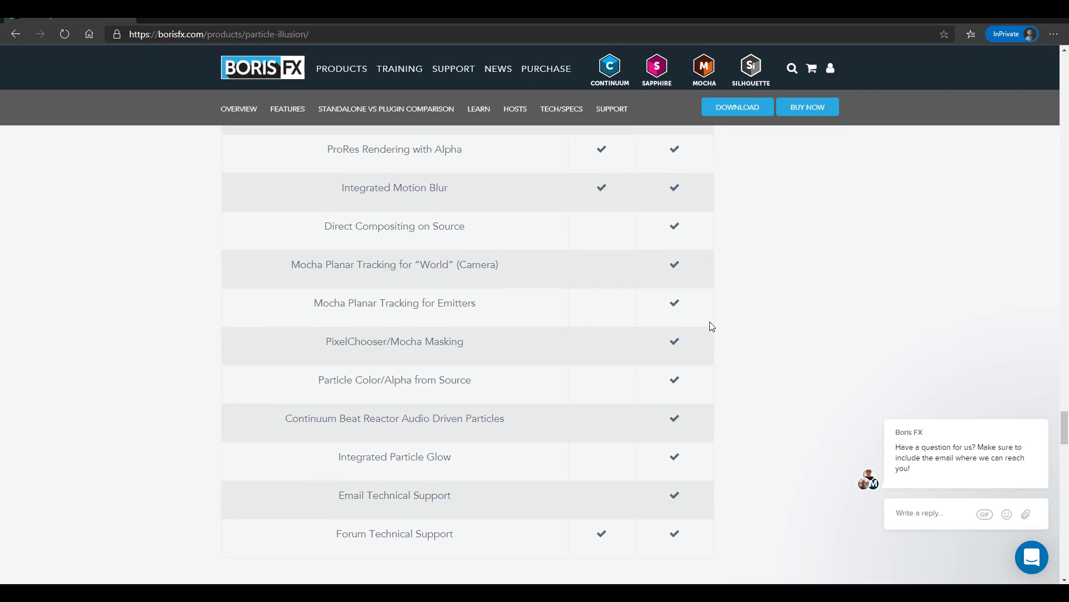
{"action": "scroll", "coordinate": [711, 326], "scroll_direction": "up", "scroll_amount": 4}
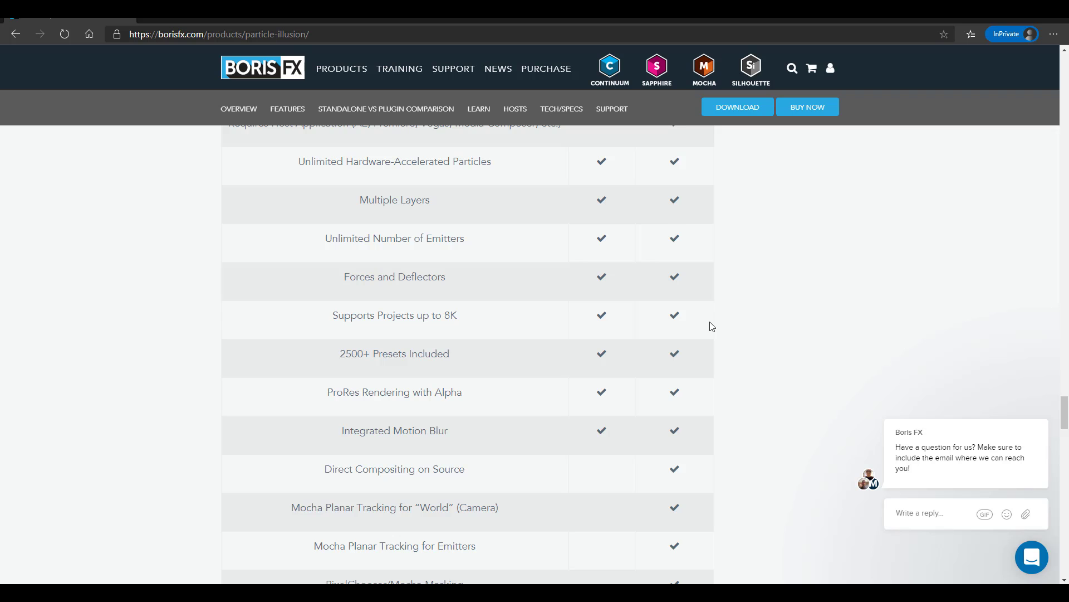
{"action": "scroll", "coordinate": [712, 327], "scroll_direction": "up", "scroll_amount": 1}
Step: Examine the supported hosts and technical specifications, and return to the feature descriptions higher on the page
{"action": "scroll", "coordinate": [712, 327], "scroll_direction": "down", "scroll_amount": 15}
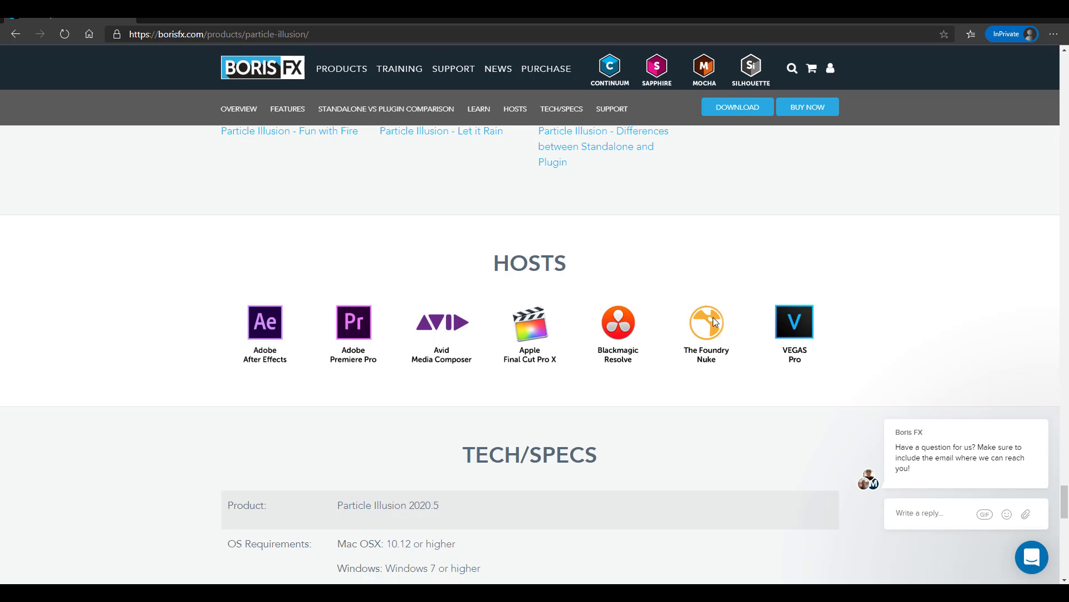
{"action": "scroll", "coordinate": [715, 322], "scroll_direction": "down", "scroll_amount": 7}
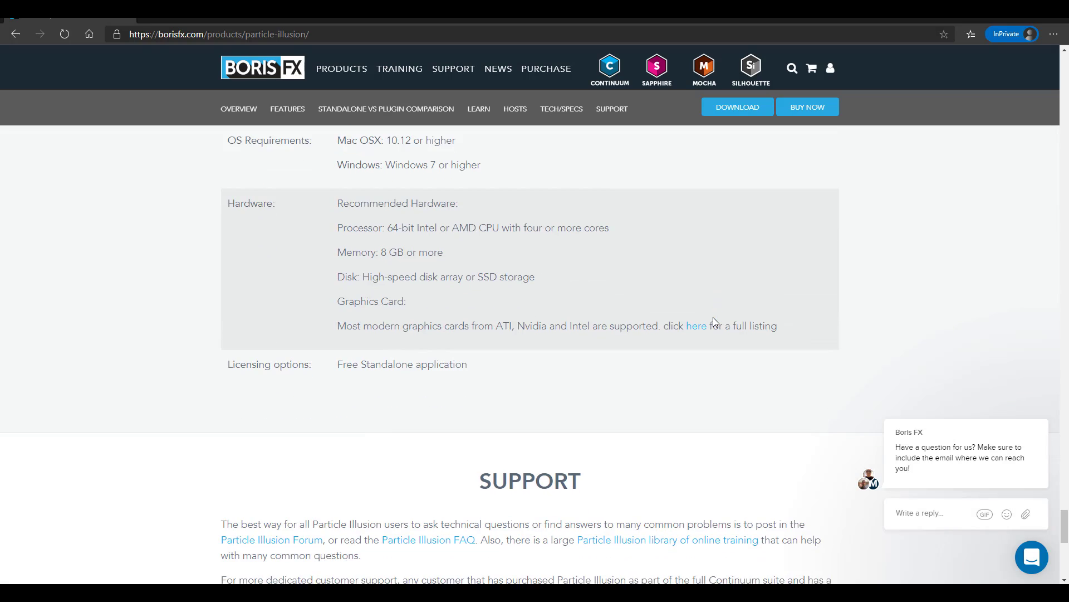
{"action": "scroll", "coordinate": [715, 322], "scroll_direction": "up", "scroll_amount": 3}
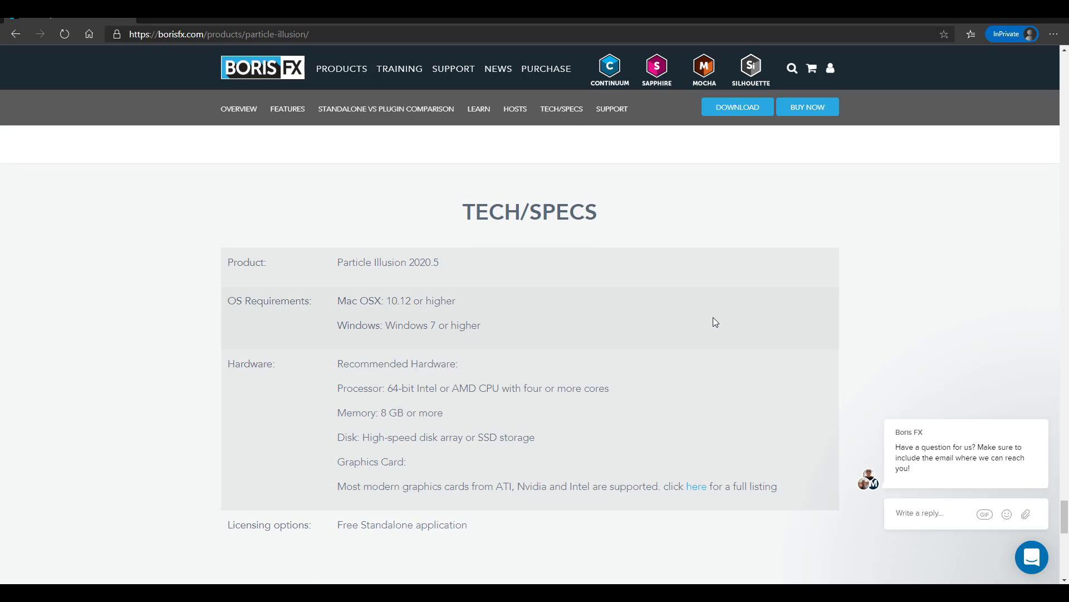
{"action": "scroll", "coordinate": [714, 322], "scroll_direction": "up", "scroll_amount": 15}
{"action": "scroll", "coordinate": [715, 322], "scroll_direction": "up", "scroll_amount": 15}
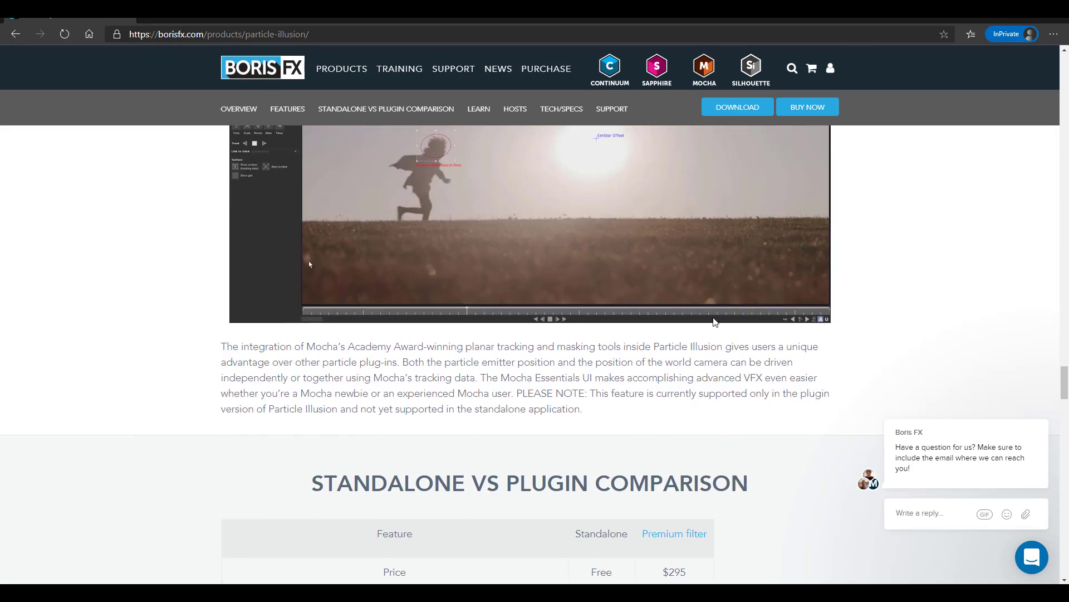
{"action": "scroll", "coordinate": [714, 322], "scroll_direction": "up", "scroll_amount": 10}
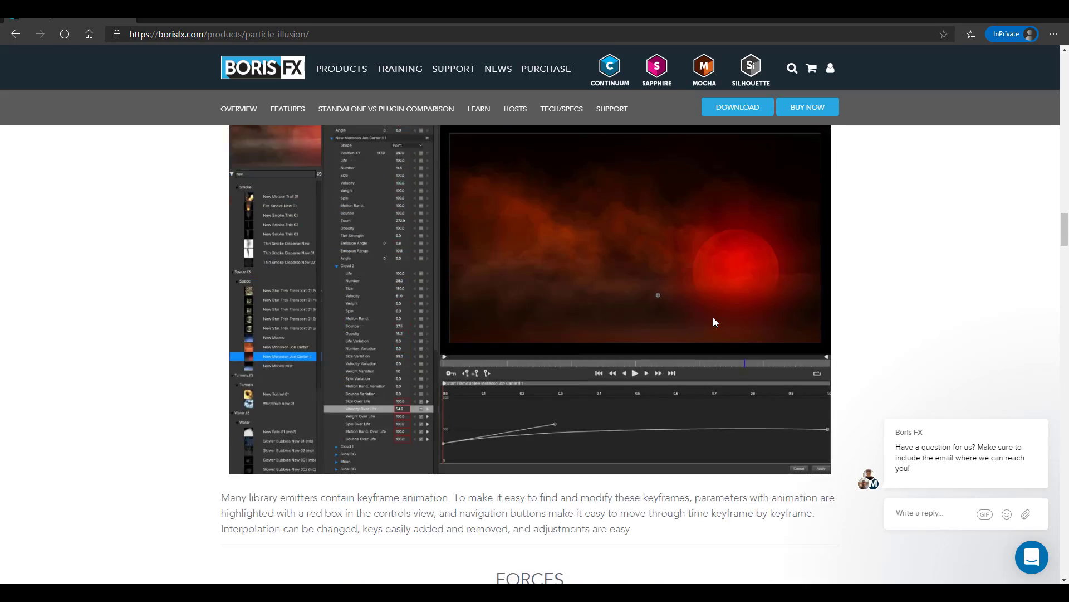